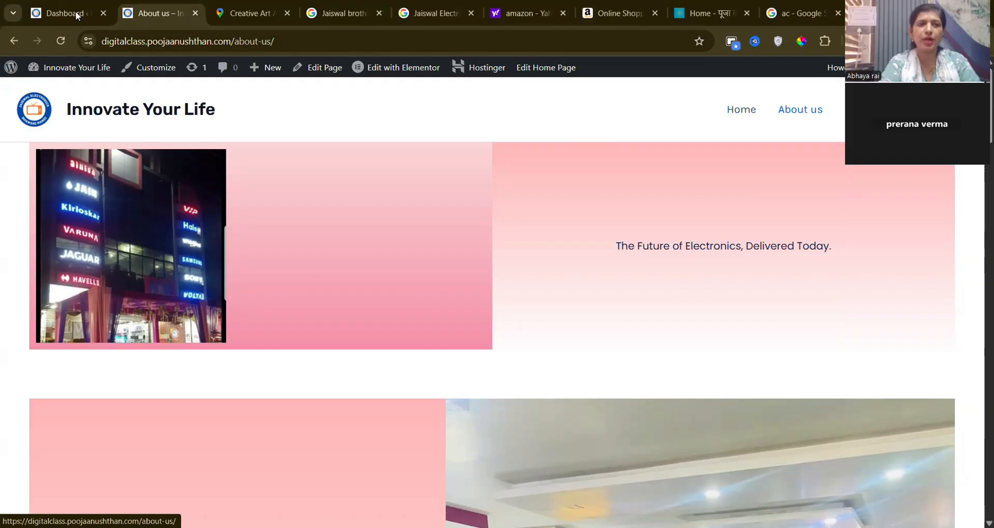
# Switch to the WordPress dashboard and open the page for adding plugins.
pyautogui.click(71, 11)
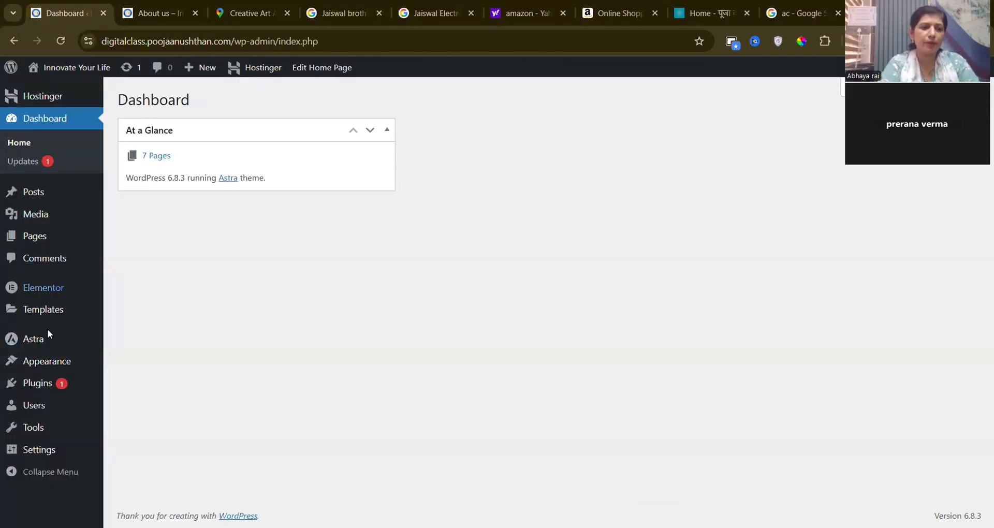
pyautogui.click(38, 382)
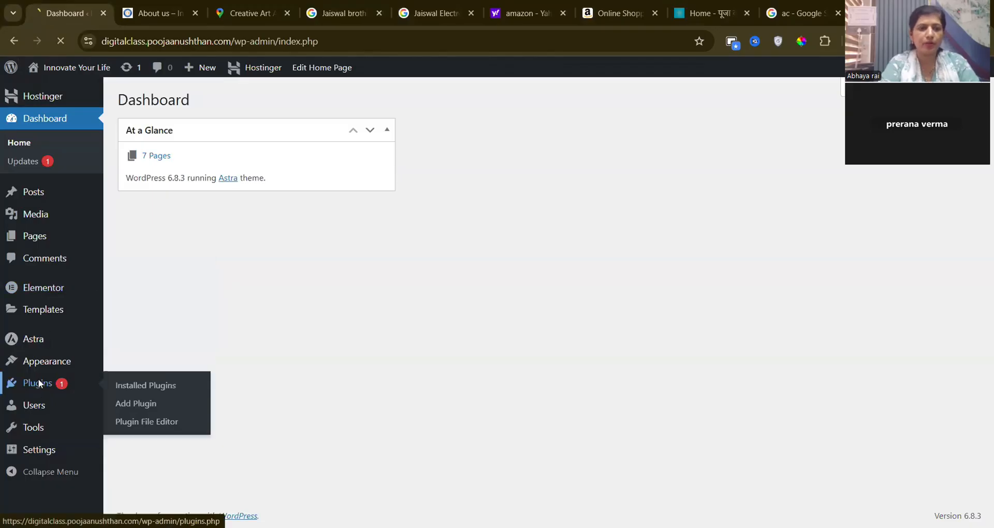
pyautogui.click(200, 106)
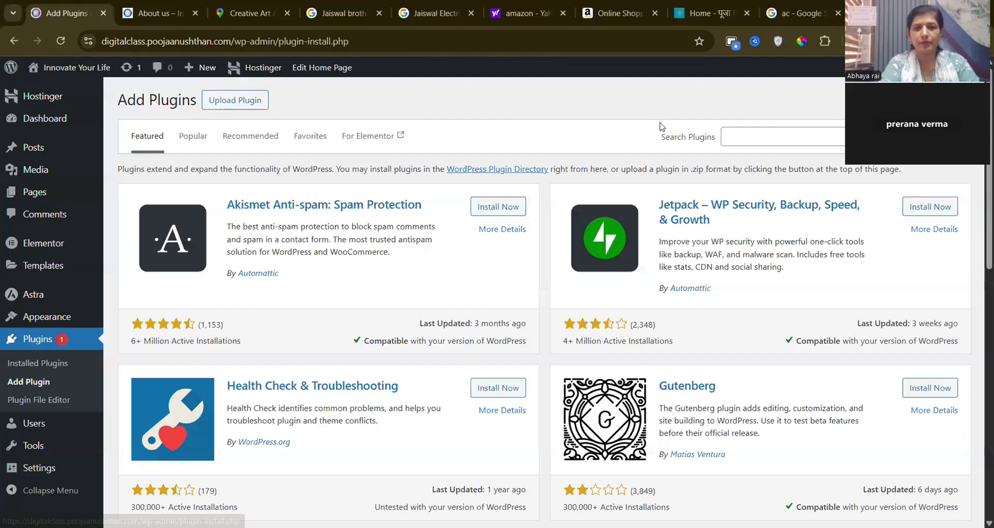
# Search the plugin directory for "google review", then install and activate Widgets for Google Reviews by Trustindex.
pyautogui.click(772, 138)
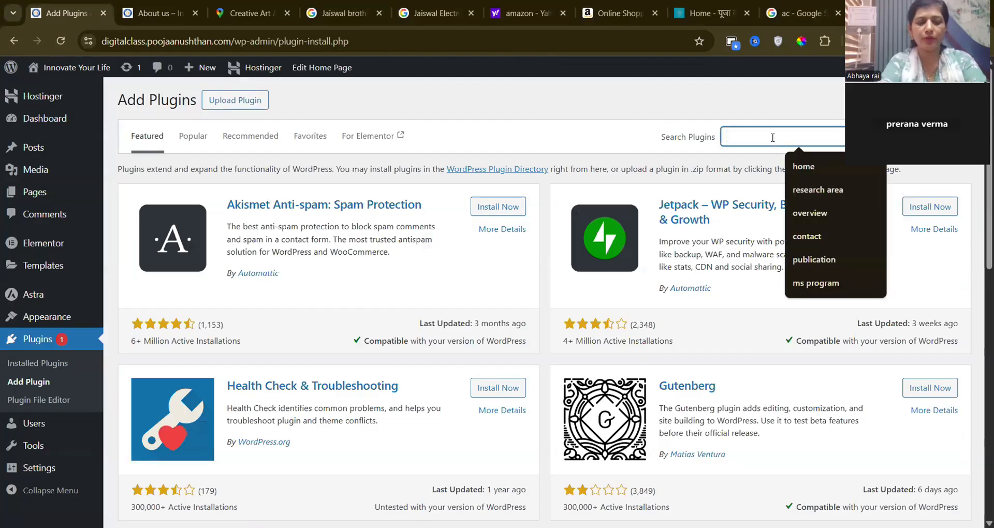
pyautogui.write('wid')
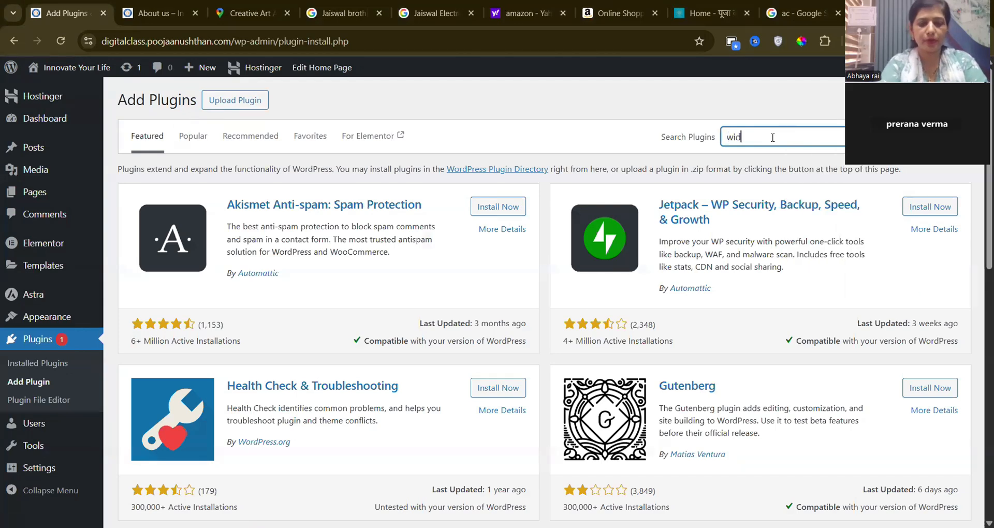
pyautogui.write('ge for')
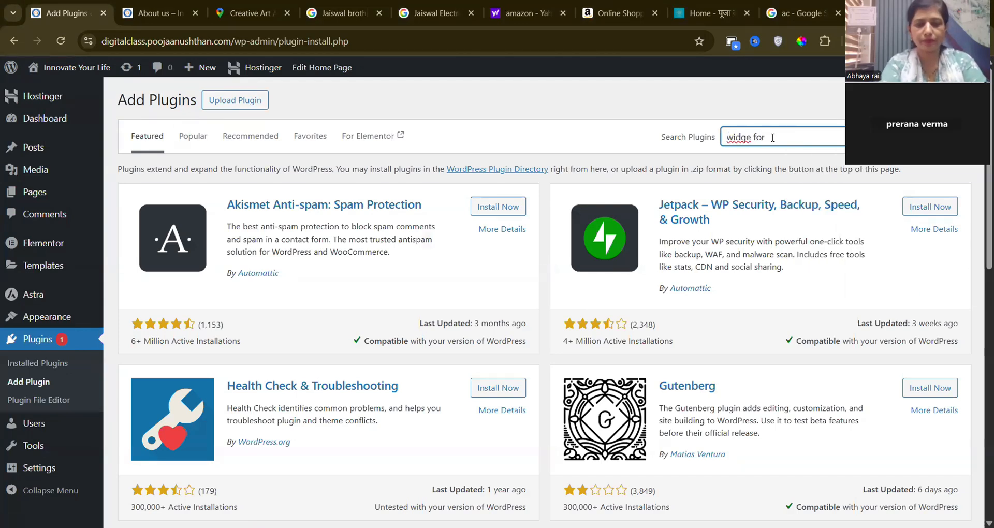
pyautogui.write(' google re')
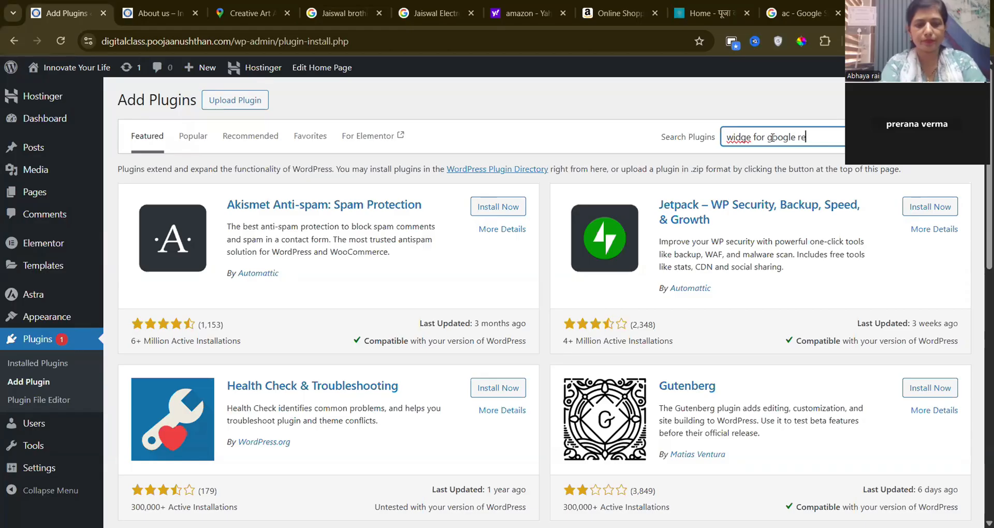
pyautogui.write('view')
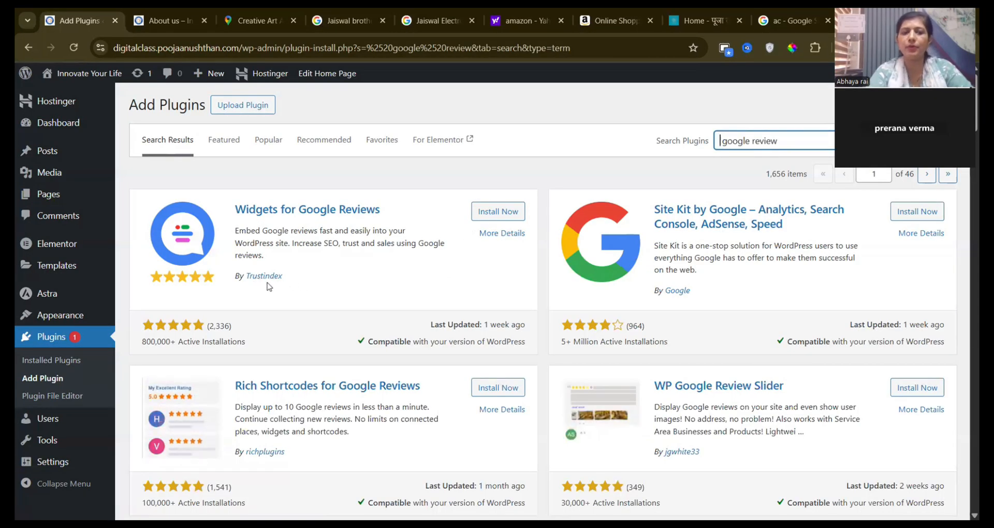
pyautogui.click(501, 214)
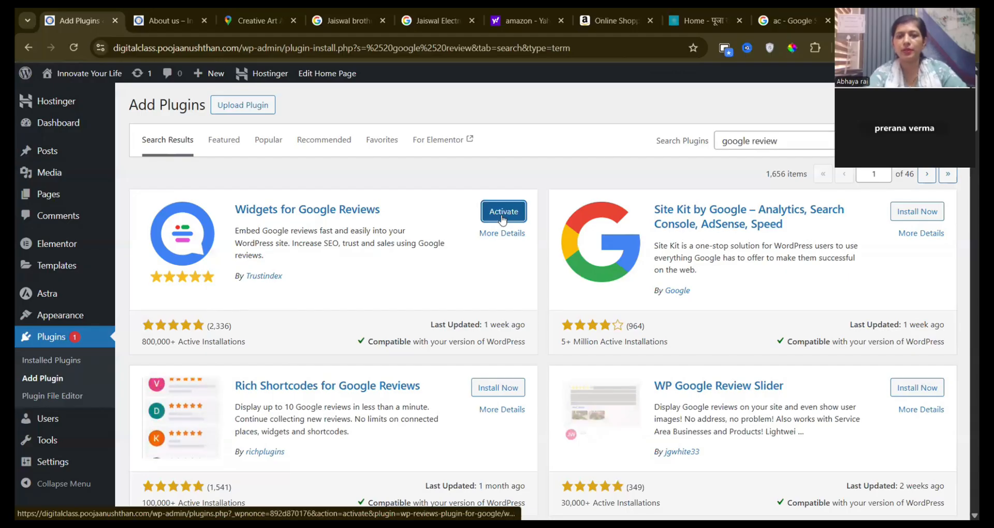
pyautogui.click(502, 216)
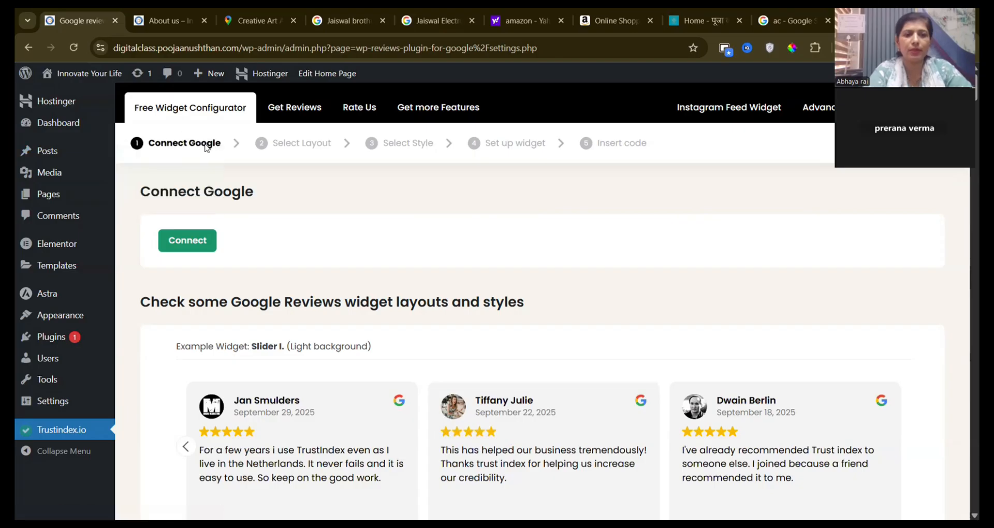
# Connect the reviews plugin to Creative Art Agency's Google business profile, reloading the configurator page to restart the connection.
pyautogui.click(193, 246)
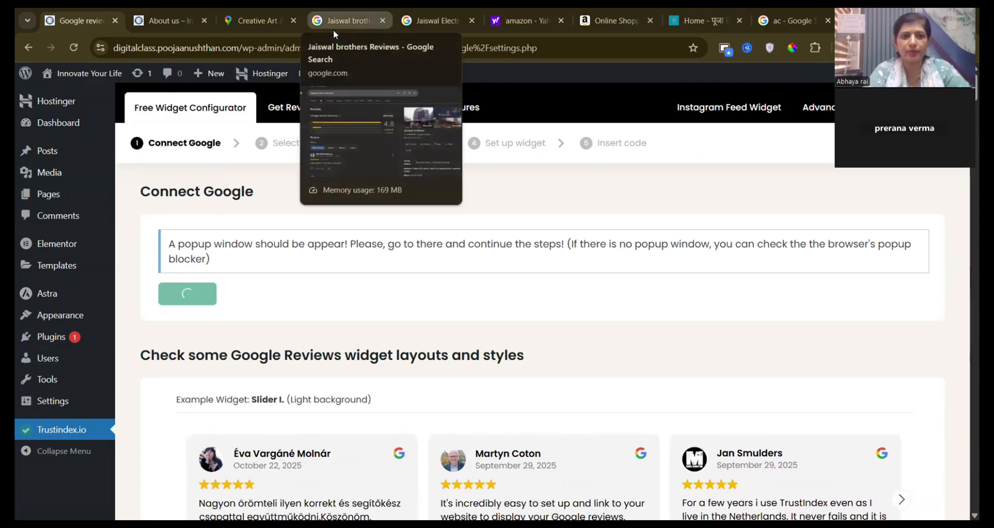
pyautogui.click(255, 20)
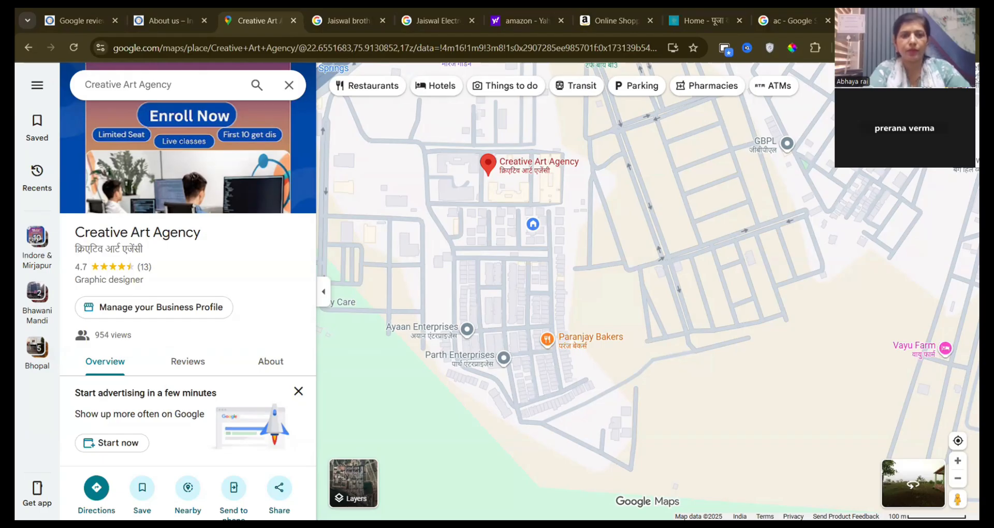
pyautogui.click(160, 24)
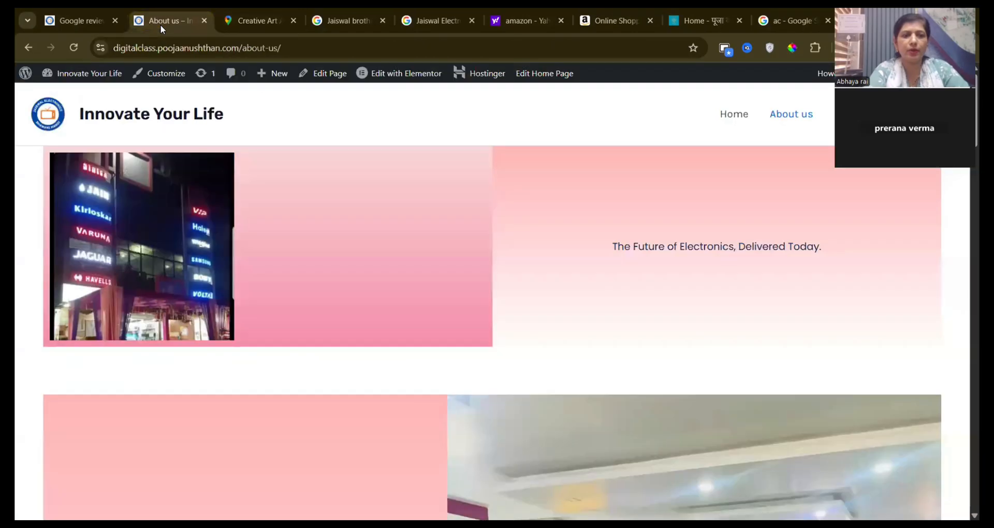
pyautogui.click(79, 20)
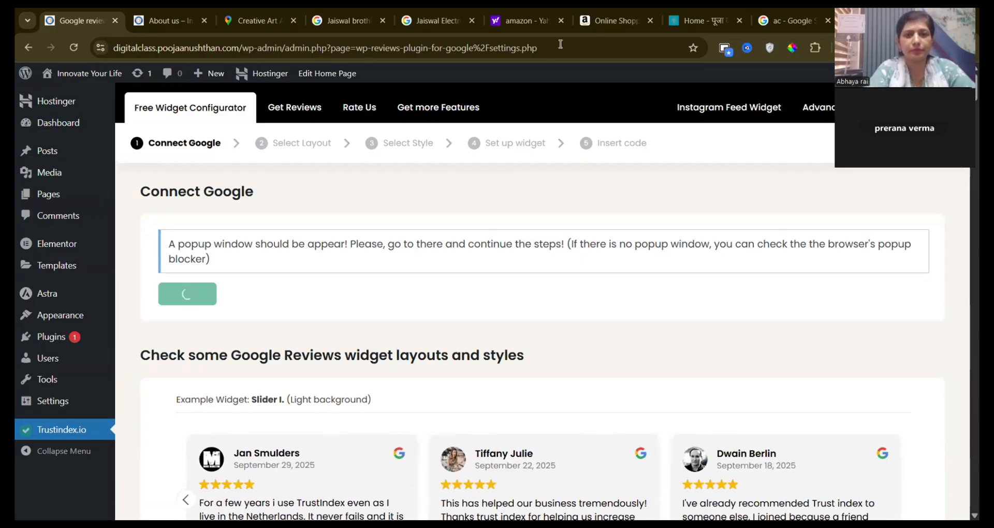
pyautogui.click(76, 48)
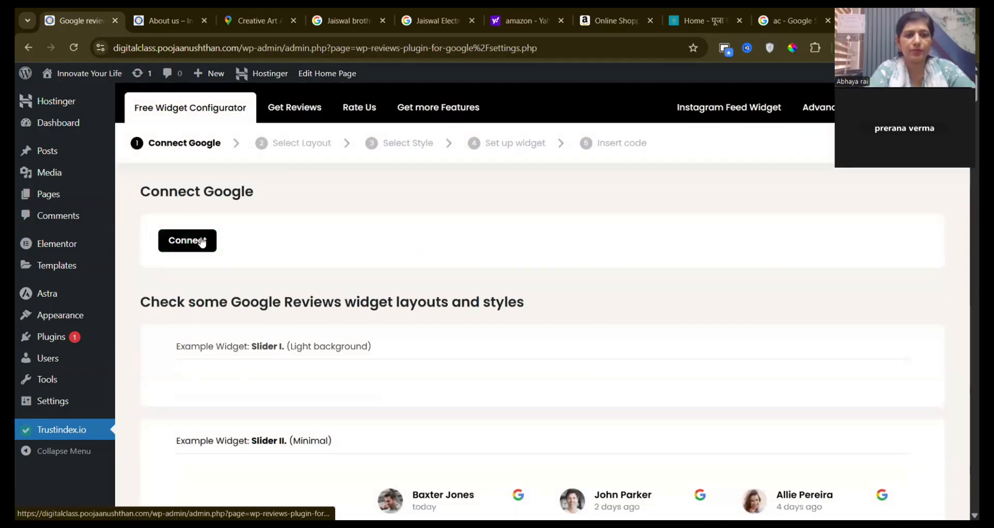
pyautogui.click(201, 242)
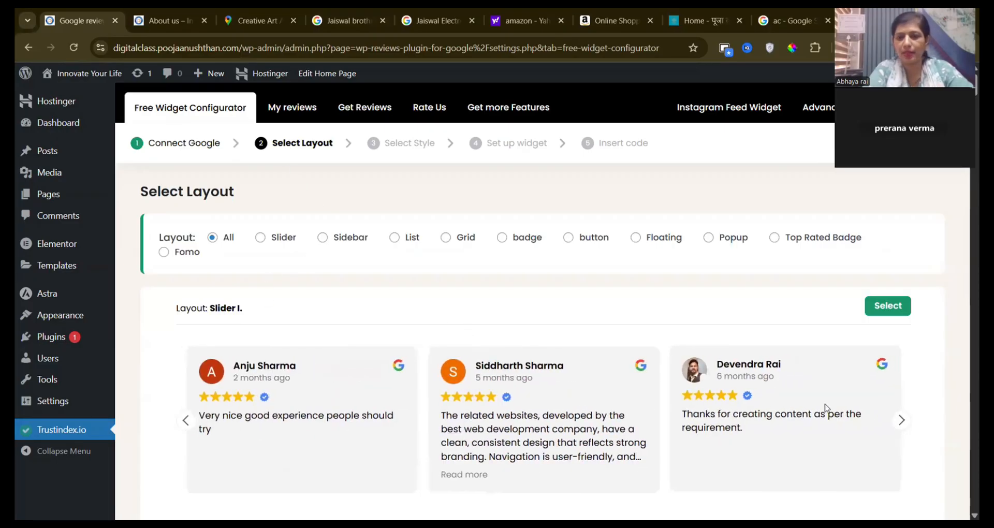
# Compare the Slider, Sidebar, List and Grid layouts, then choose the Slider I. layout for the reviews widget.
pyautogui.click(261, 239)
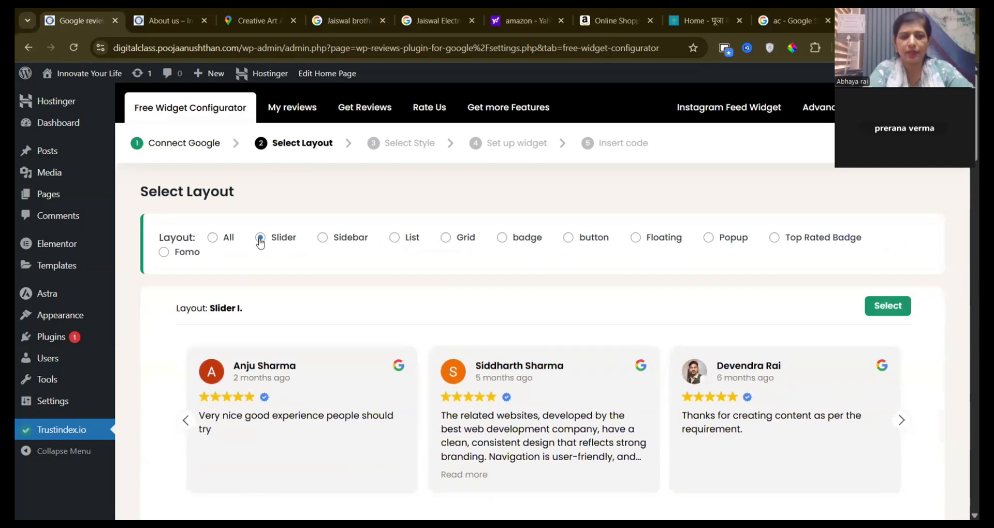
pyautogui.click(323, 238)
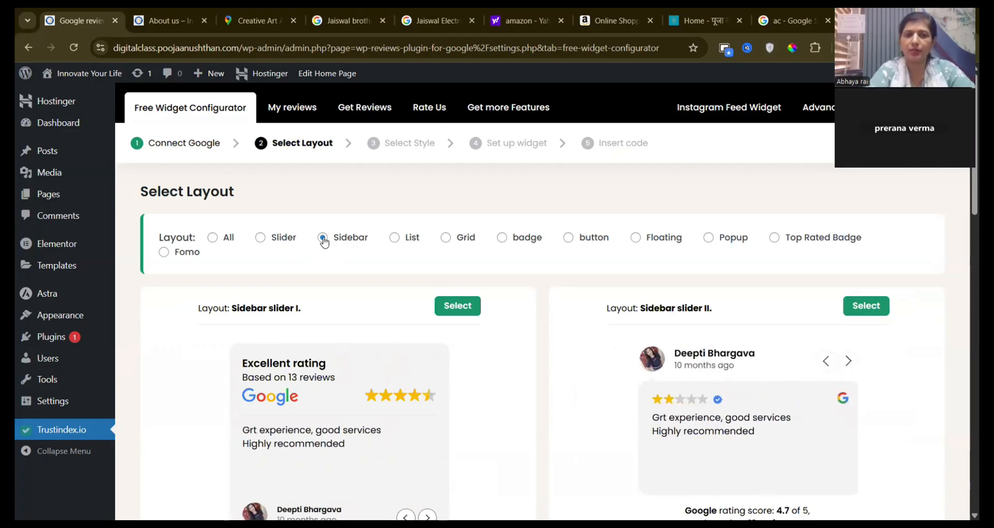
pyautogui.click(395, 238)
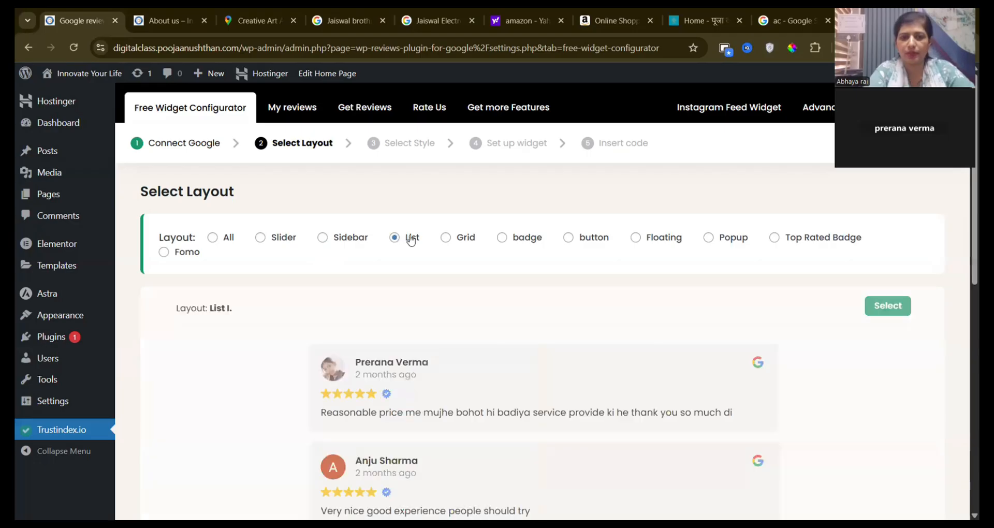
pyautogui.click(446, 239)
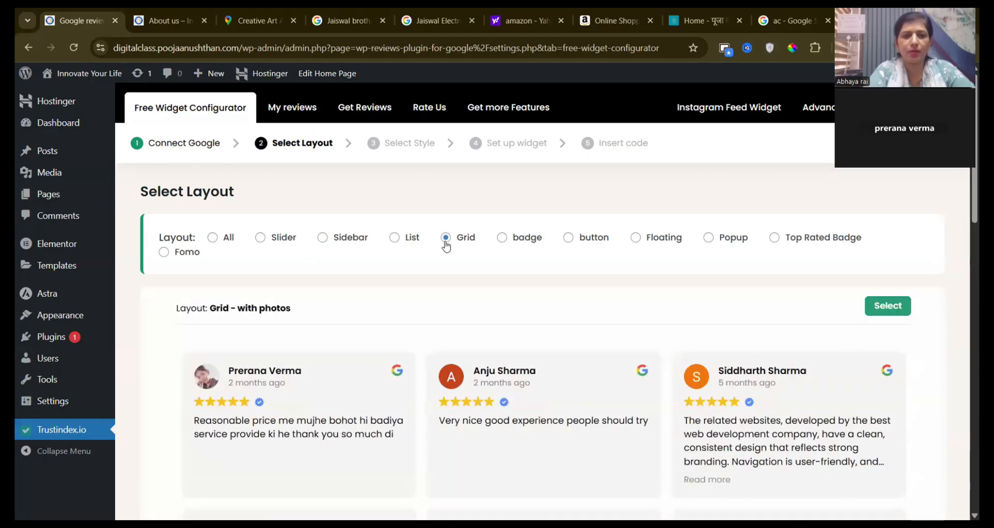
pyautogui.click(213, 239)
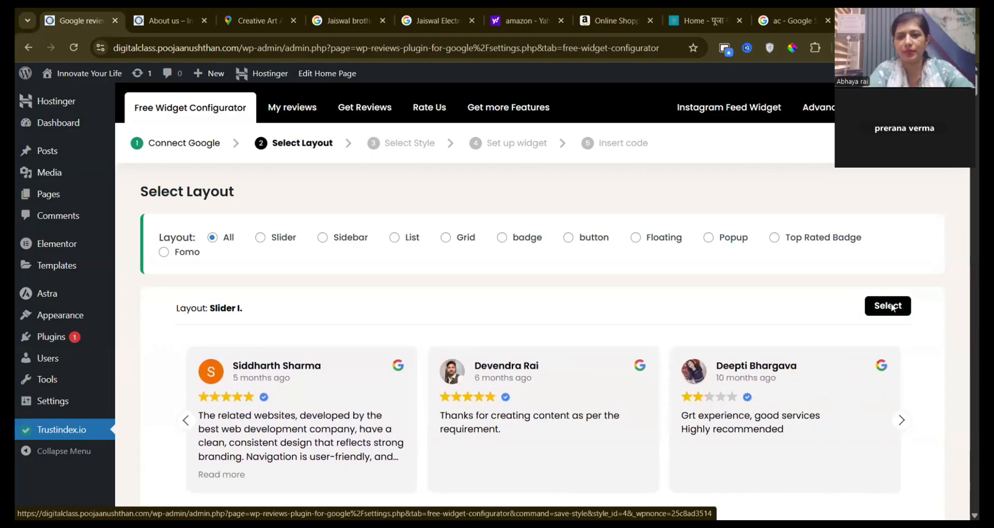
pyautogui.click(892, 307)
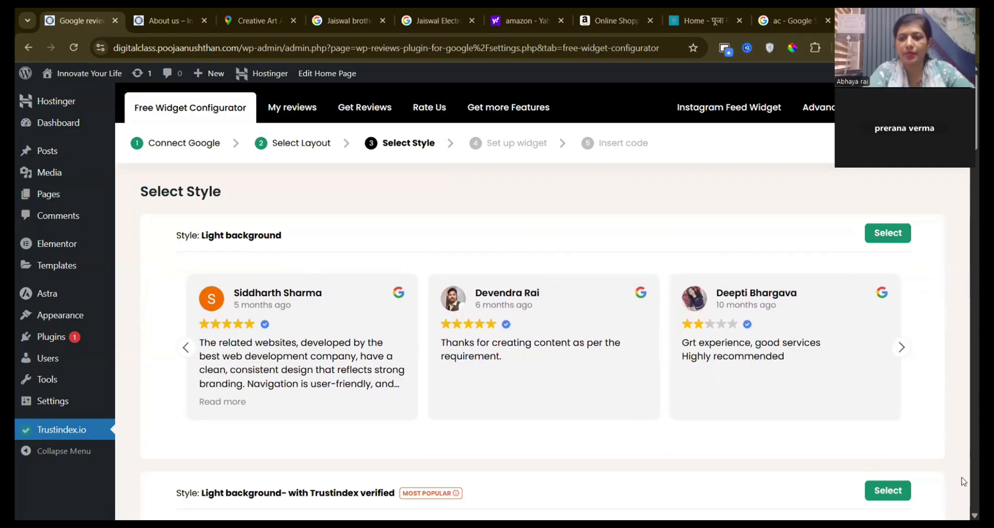
# Review the available styles and choose the light background style with Trustindex verified.
pyautogui.scroll(-3, 543, 302)
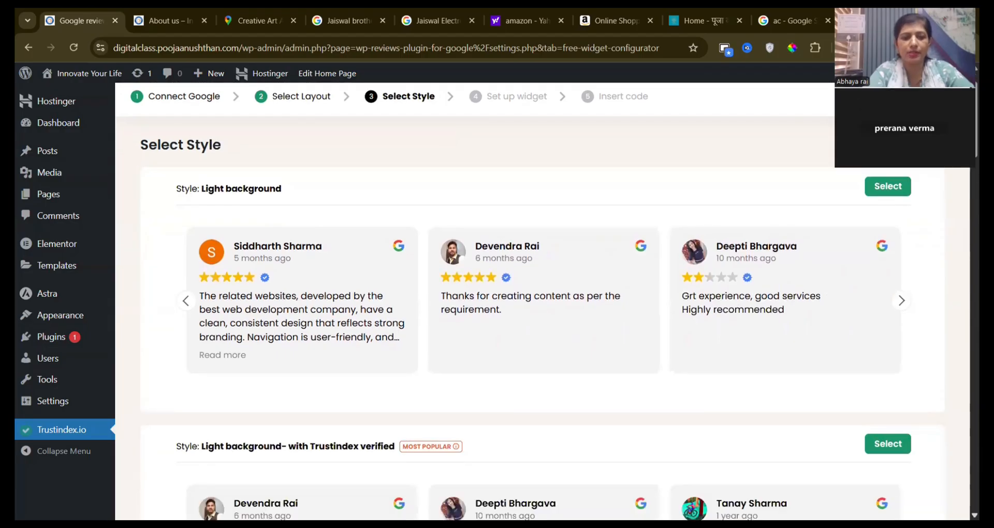
pyautogui.scroll(-2, 543, 302)
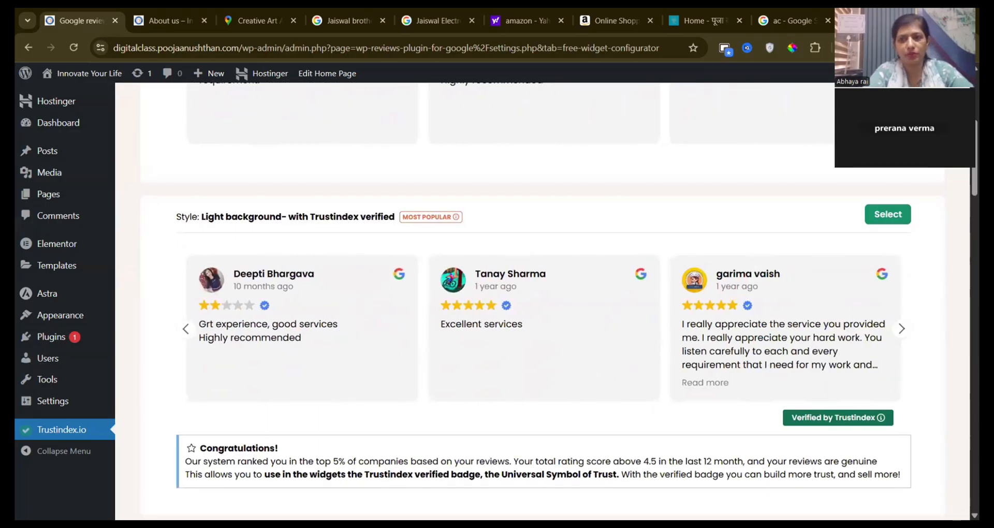
pyautogui.scroll(4, 542, 302)
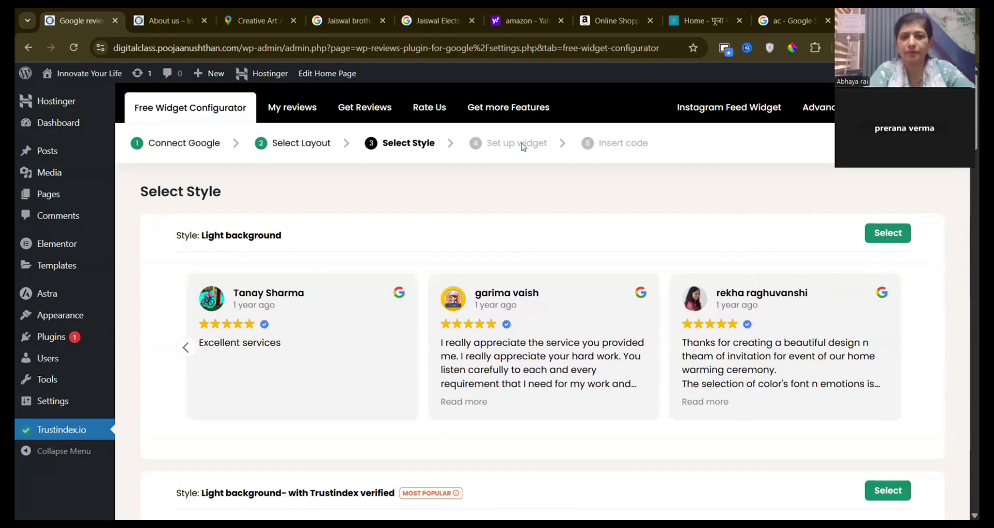
pyautogui.click(886, 493)
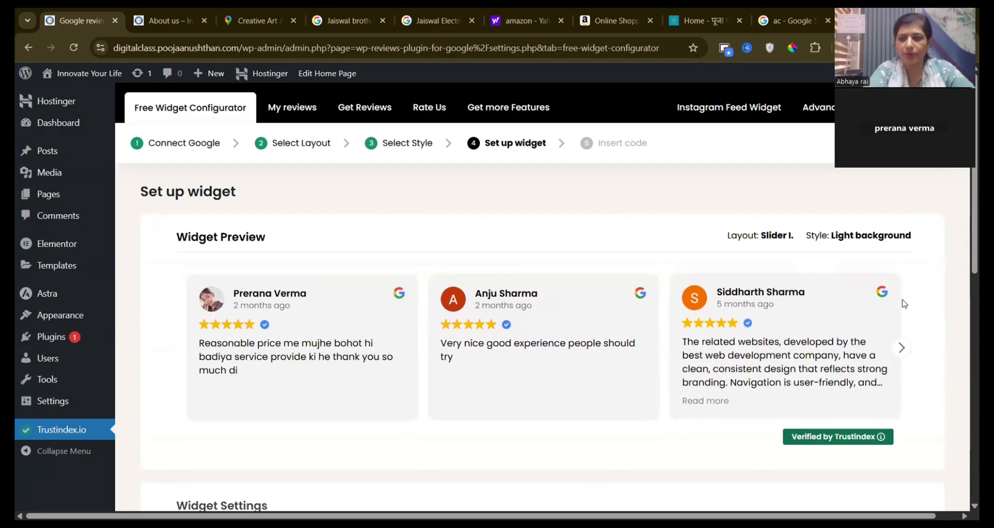
# Examine the widget preview by expanding and collapsing the third review's full text and reading the Trustindex badge's explanation.
pyautogui.scroll(-2, 965, 267)
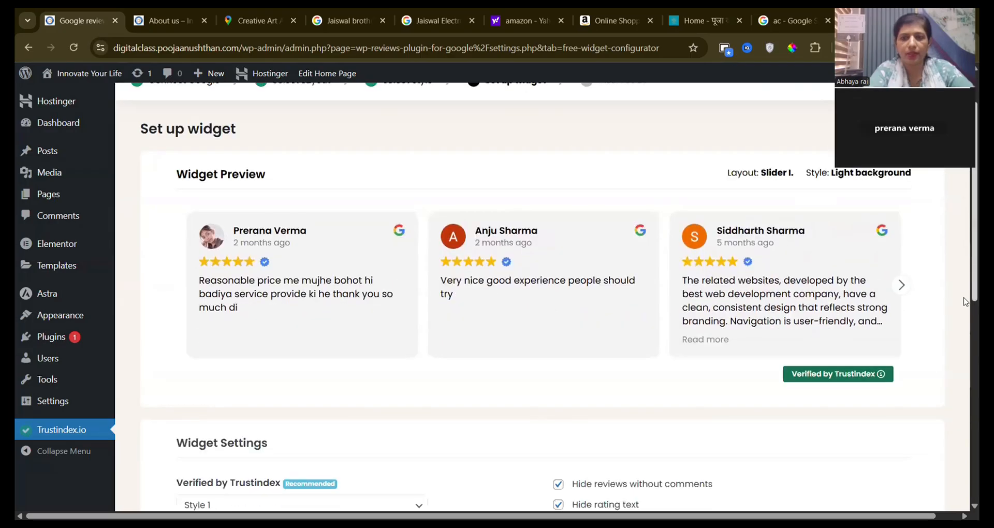
pyautogui.scroll(1, 966, 288)
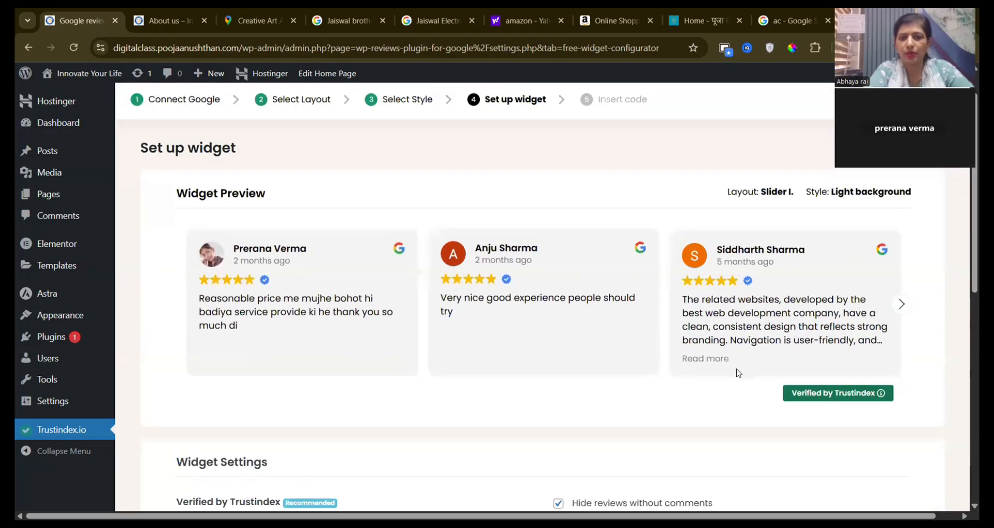
pyautogui.click(713, 356)
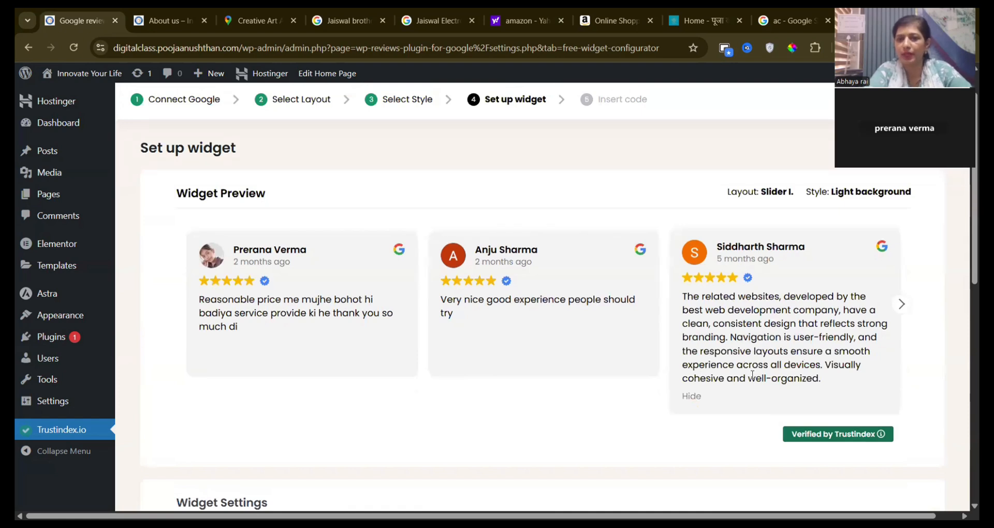
pyautogui.click(693, 398)
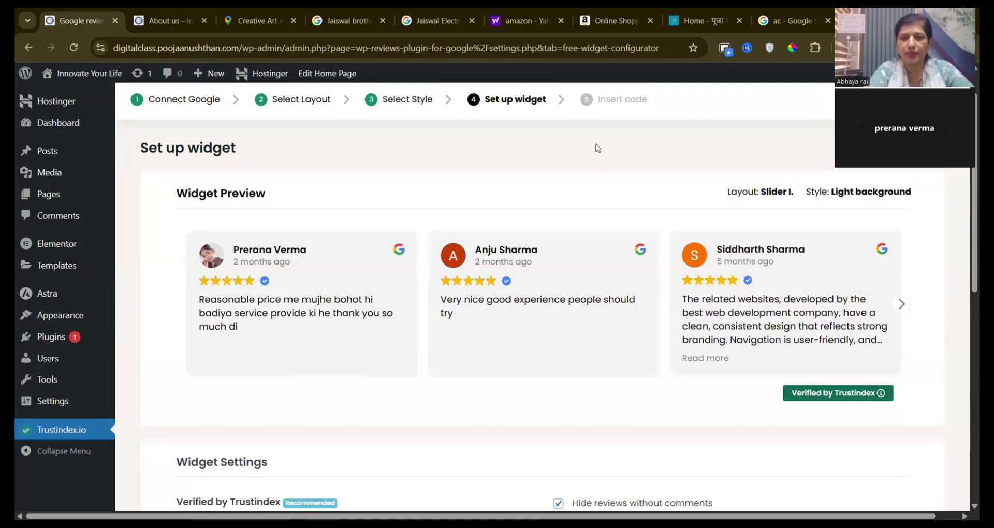
pyautogui.moveTo(893, 394)
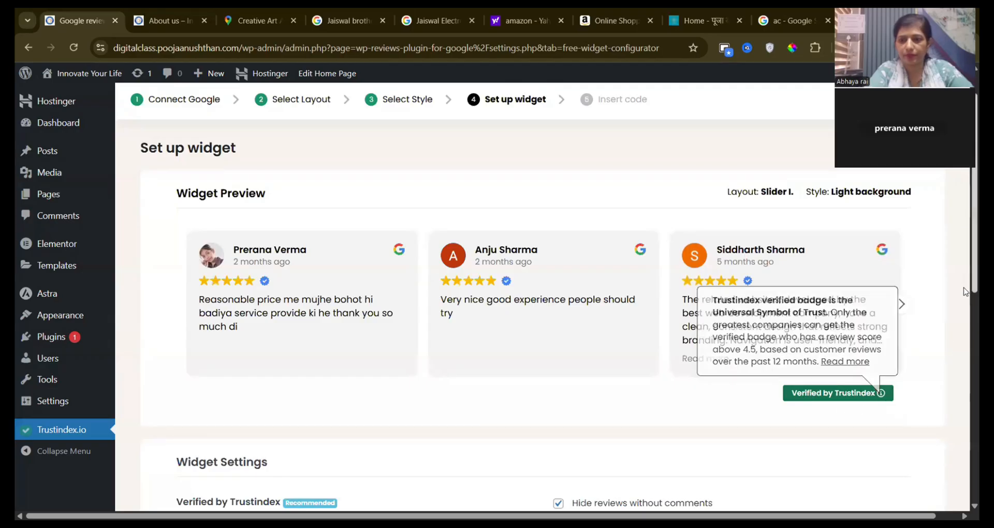
# Review the available date format and name format options in the reviews widget settings.
pyautogui.moveTo(966, 291); pyautogui.dragTo(966, 439)
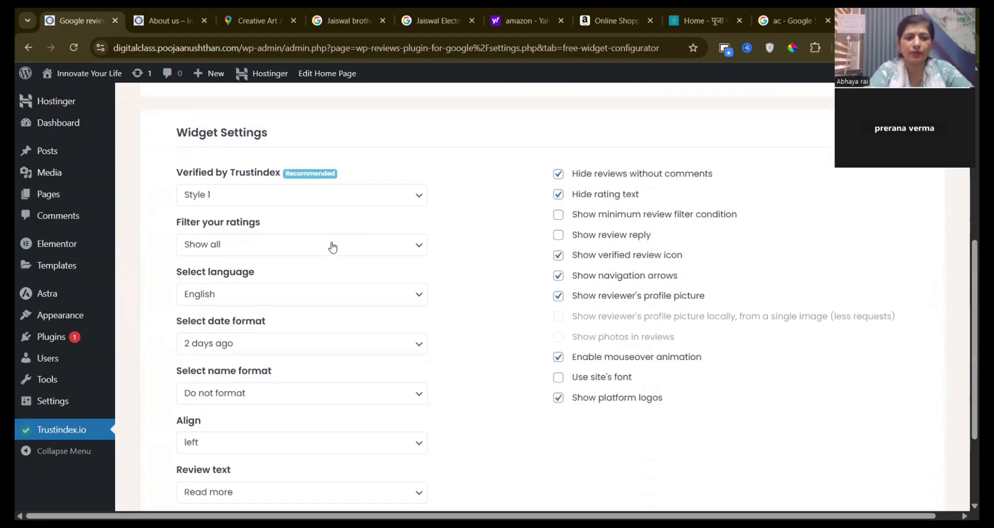
pyautogui.click(325, 350)
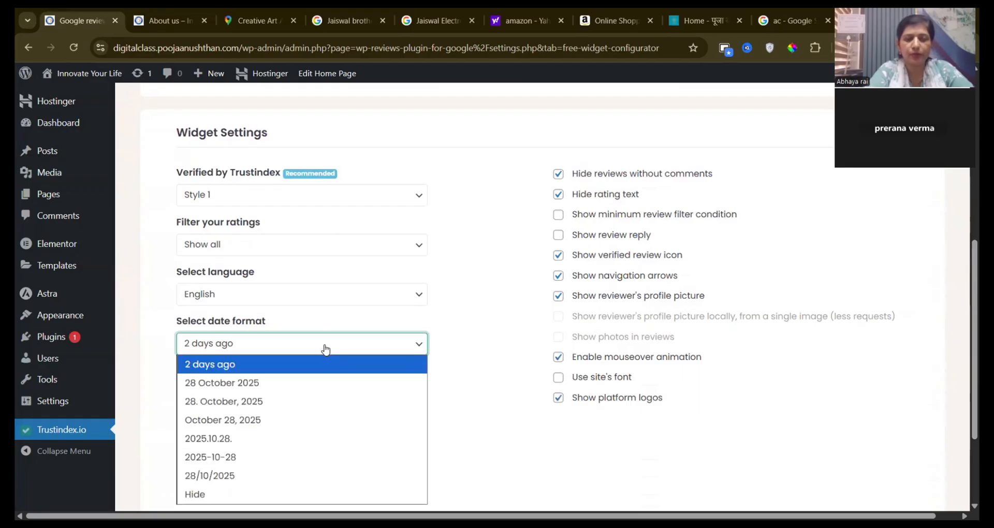
pyautogui.click(325, 350)
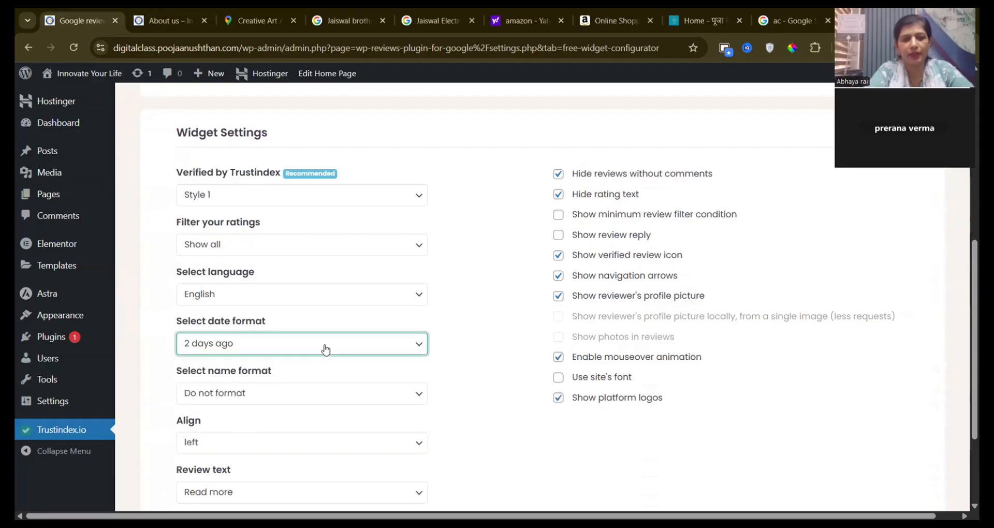
pyautogui.click(325, 350)
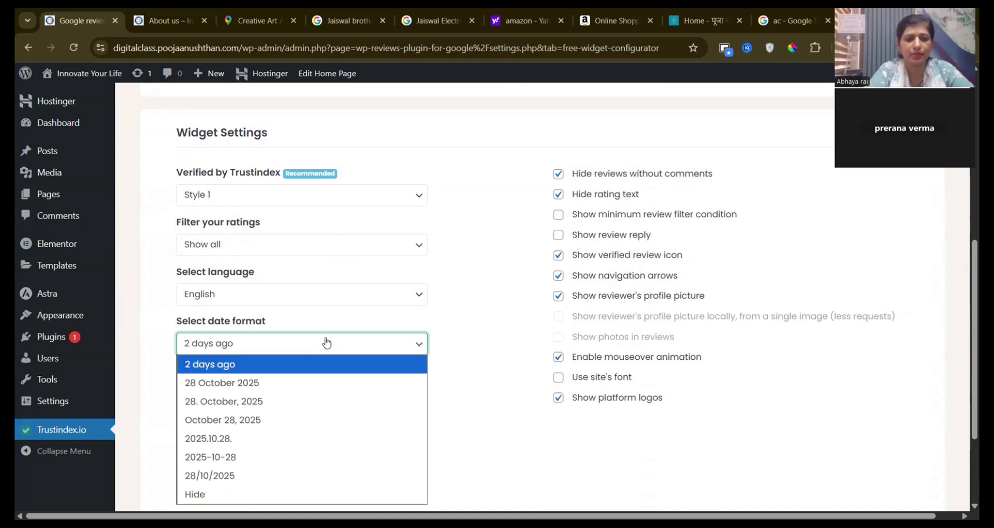
pyautogui.click(326, 343)
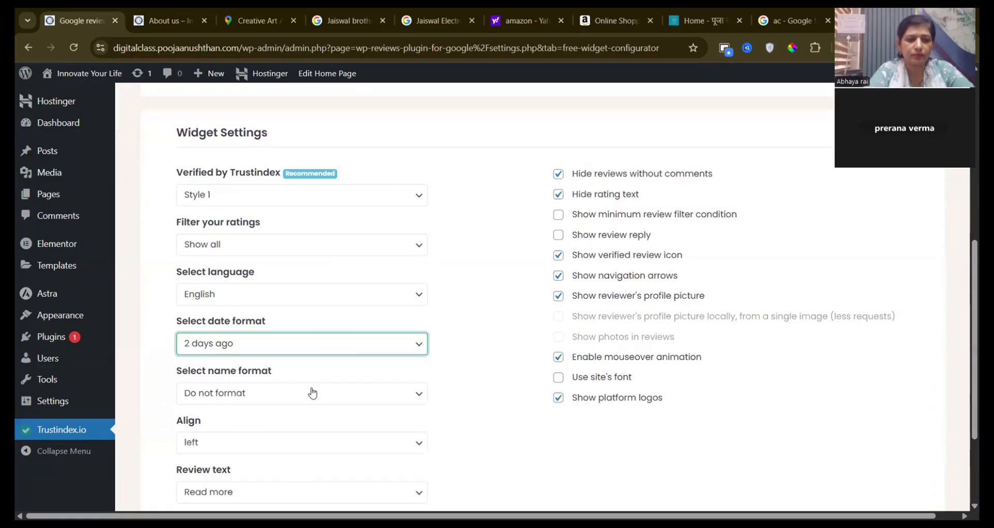
pyautogui.click(313, 393)
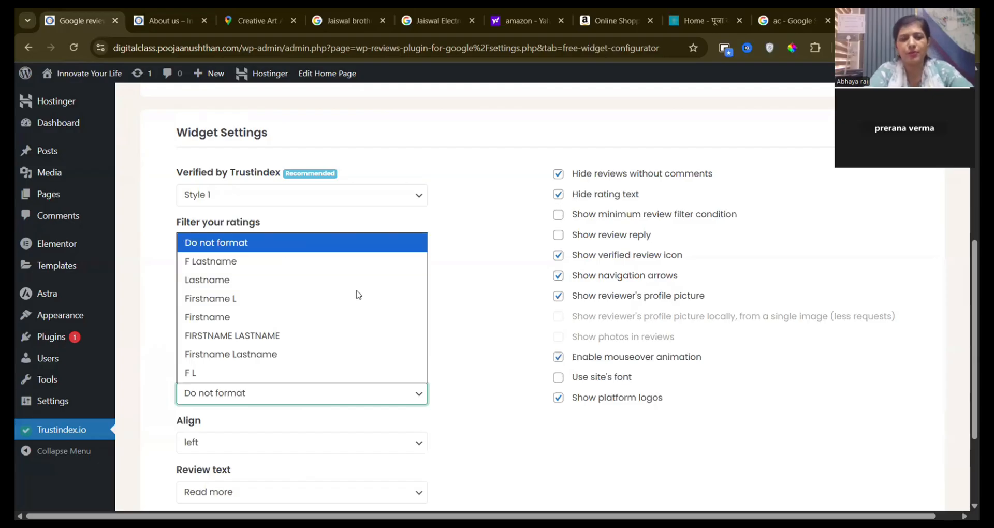
pyautogui.click(406, 399)
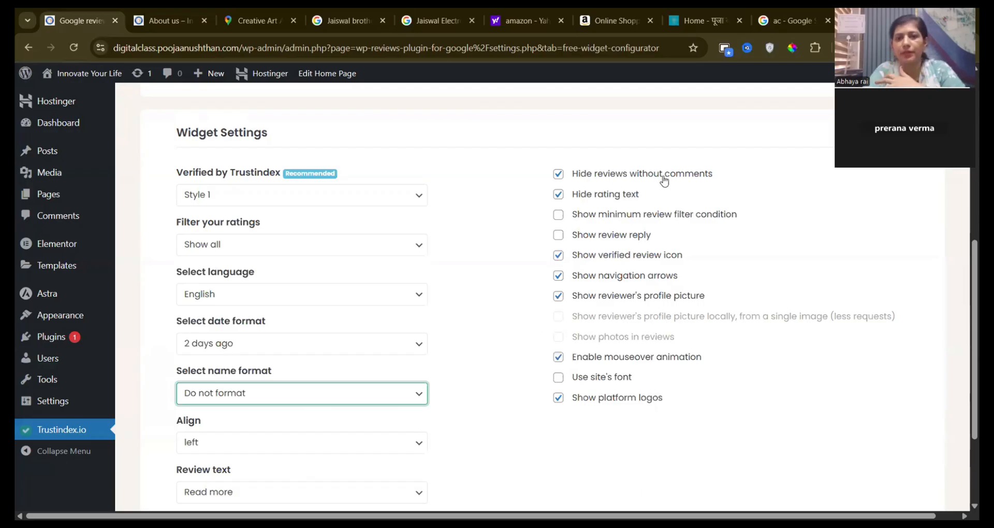
# Turn off hiding reviews without comments and hiding rating text, then save the widget and copy its shortcode.
pyautogui.click(560, 175)
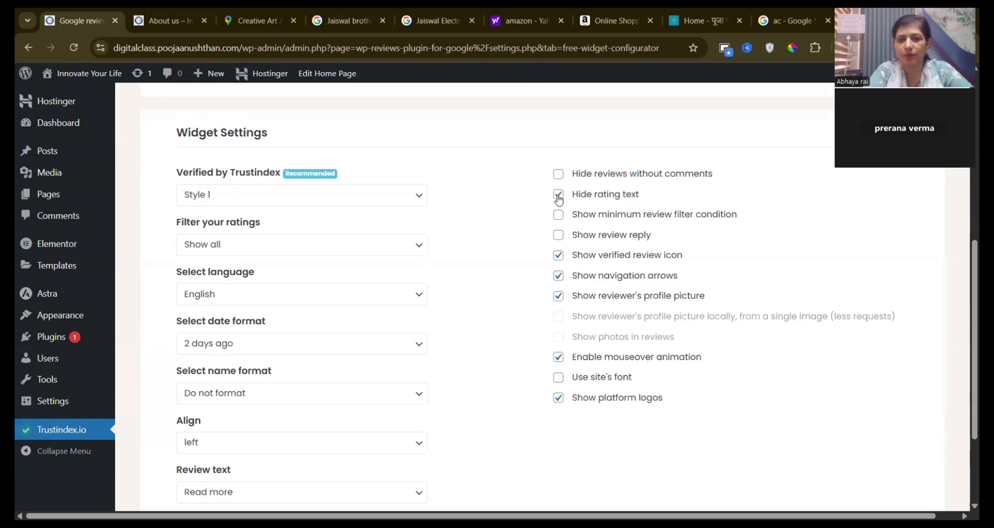
pyautogui.click(558, 195)
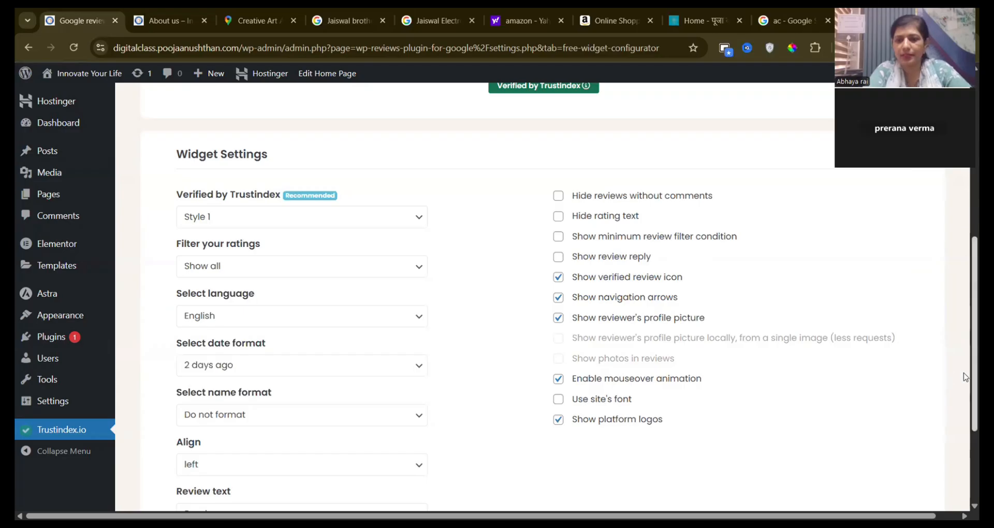
pyautogui.scroll(-3, 966, 379)
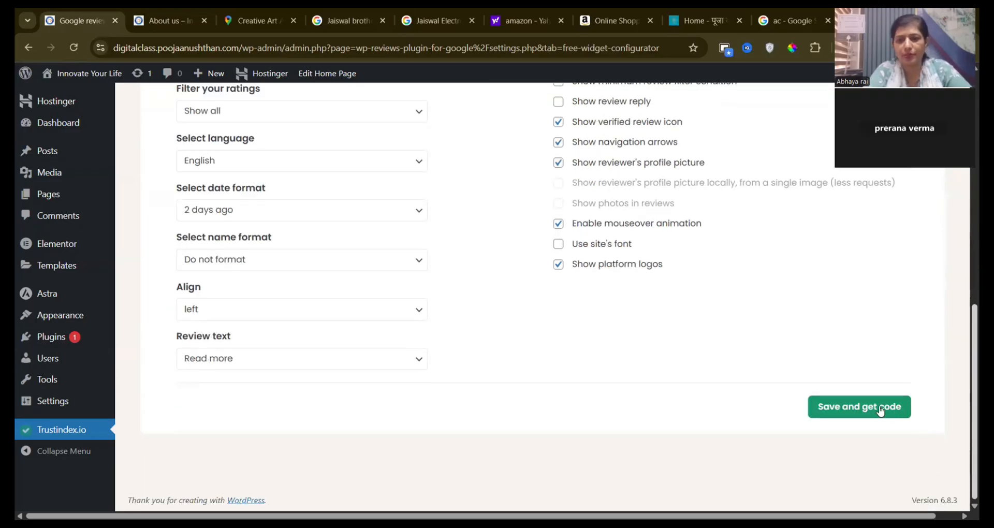
pyautogui.click(873, 408)
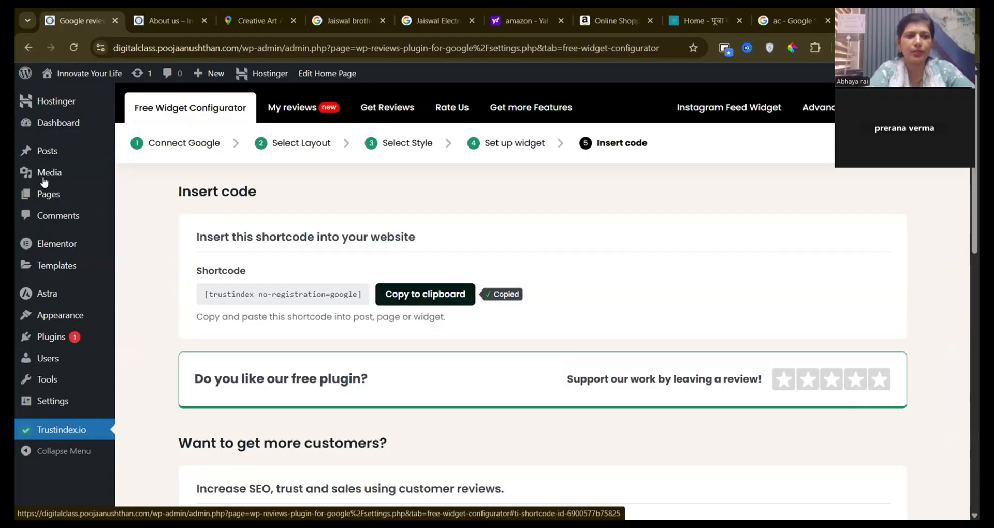
# Open the Home page from the pages list in Elementor, then switch the editor to the About us page.
pyautogui.moveTo(48, 195)
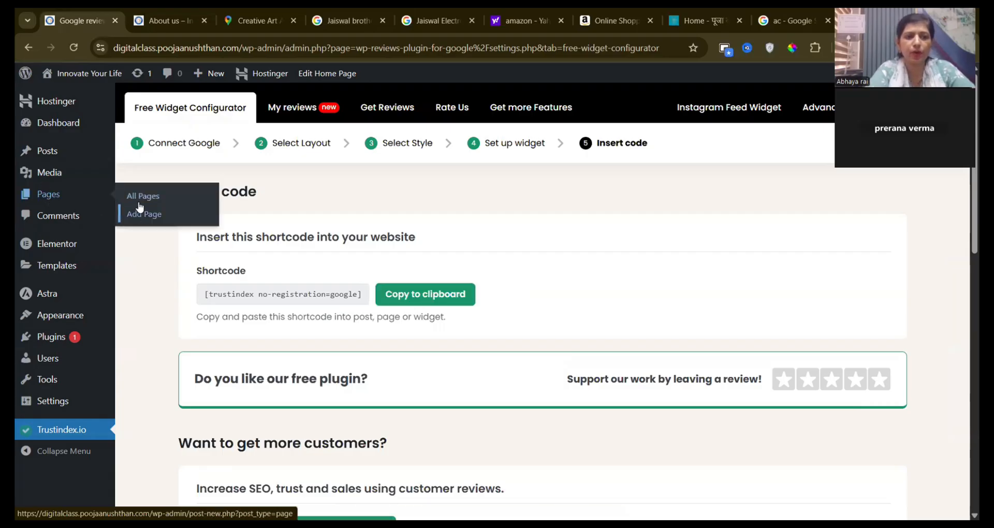
pyautogui.click(137, 200)
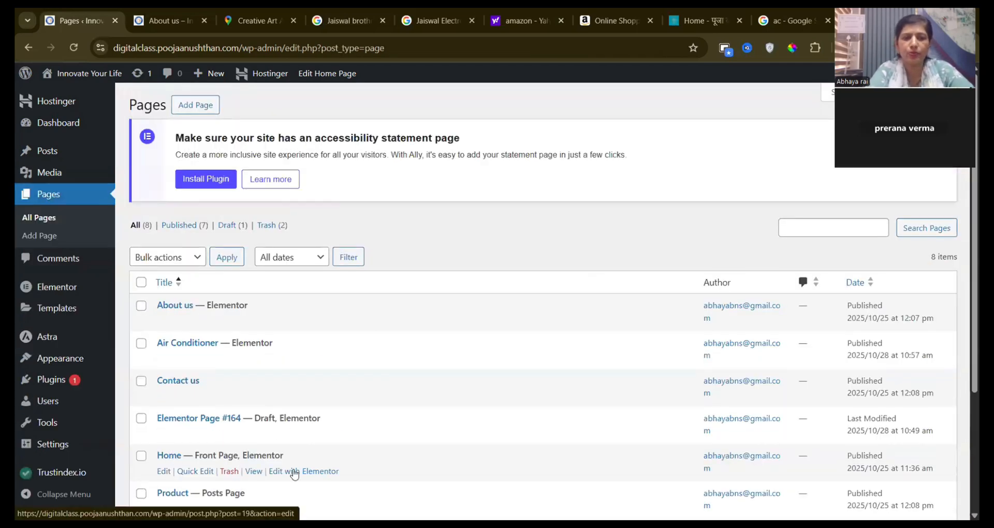
pyautogui.click(294, 471)
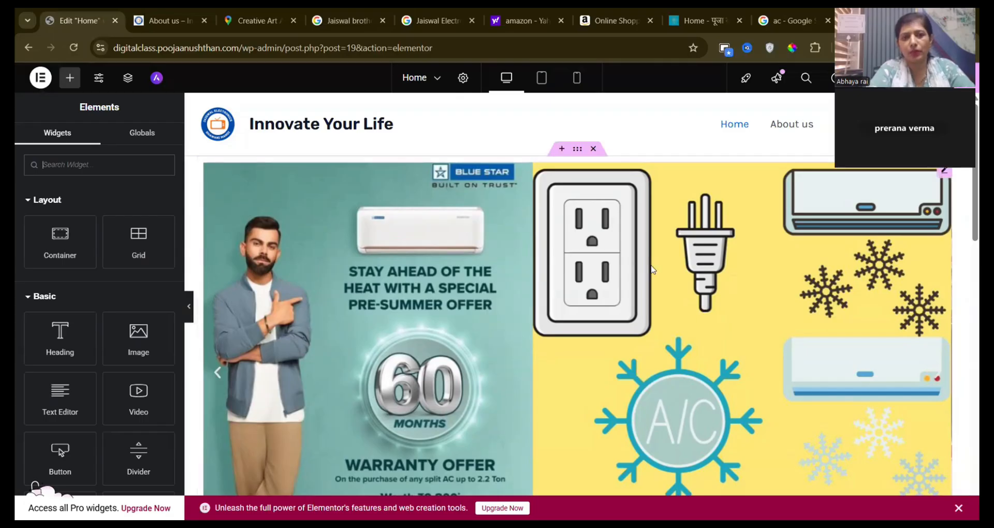
pyautogui.click(438, 78)
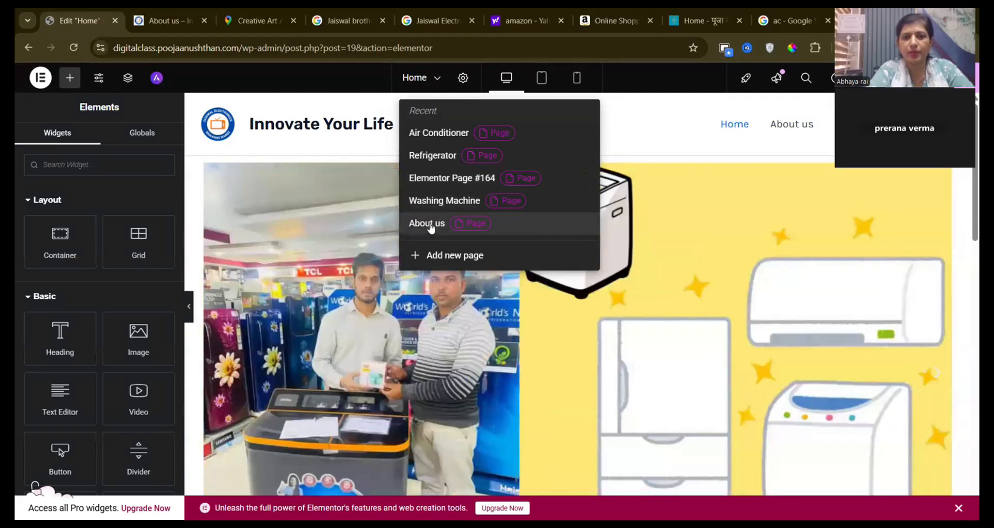
pyautogui.click(430, 224)
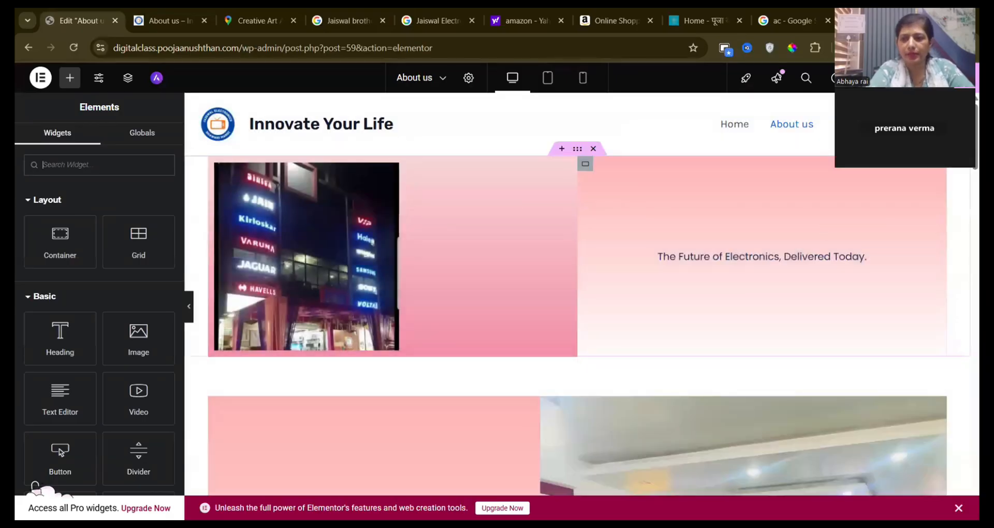
# Insert a single-column Flexbox container directly above the Client Testimonials section.
pyautogui.scroll(-10, 964, 493)
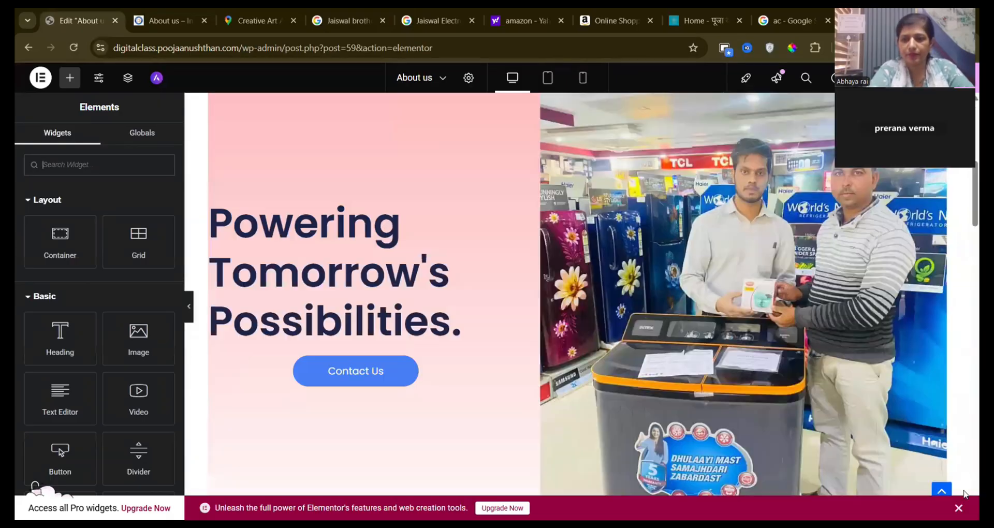
pyautogui.scroll(-5, 964, 494)
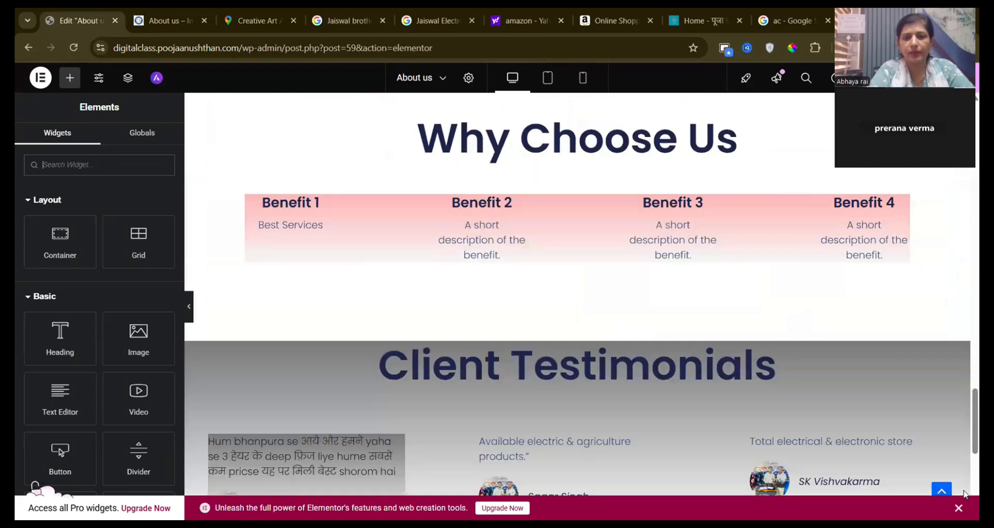
pyautogui.scroll(-7, 965, 493)
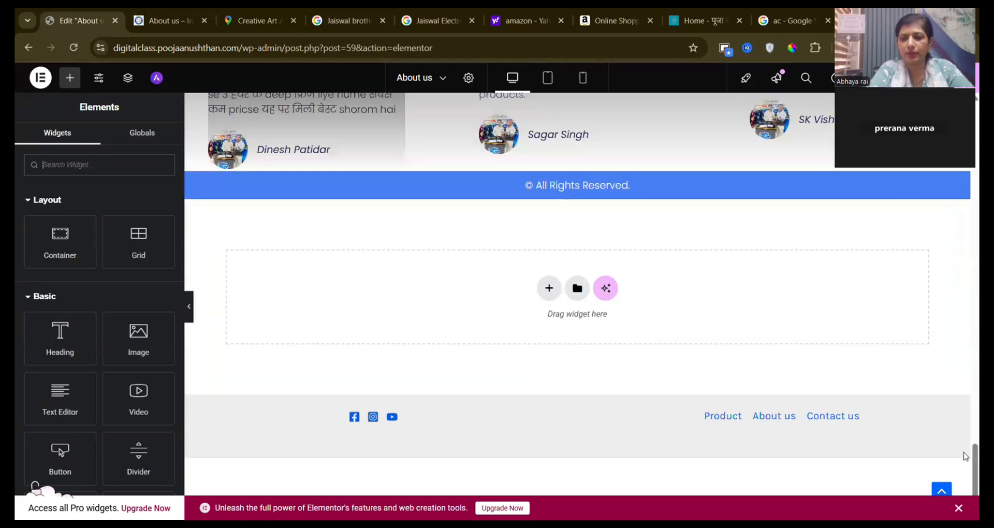
pyautogui.scroll(3, 966, 427)
pyautogui.scroll(2, 965, 427)
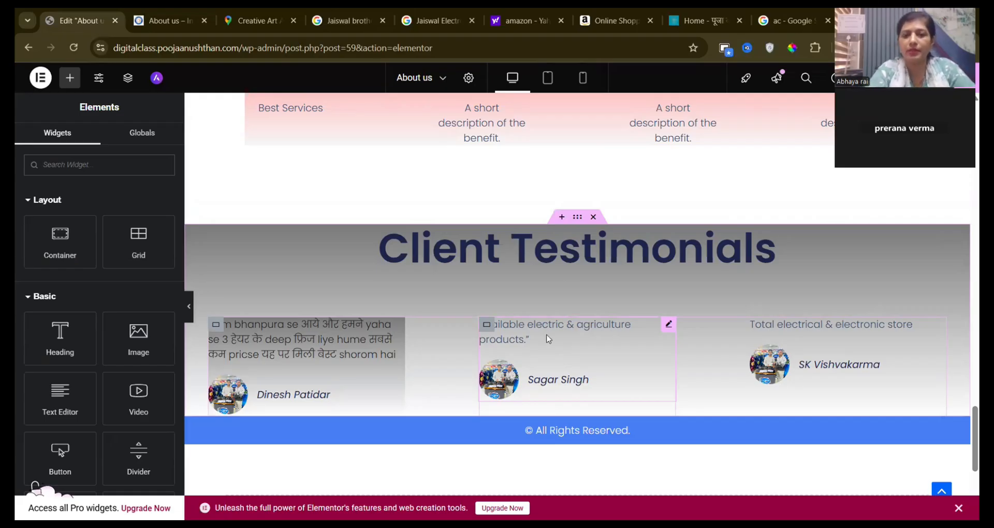
pyautogui.click(562, 217)
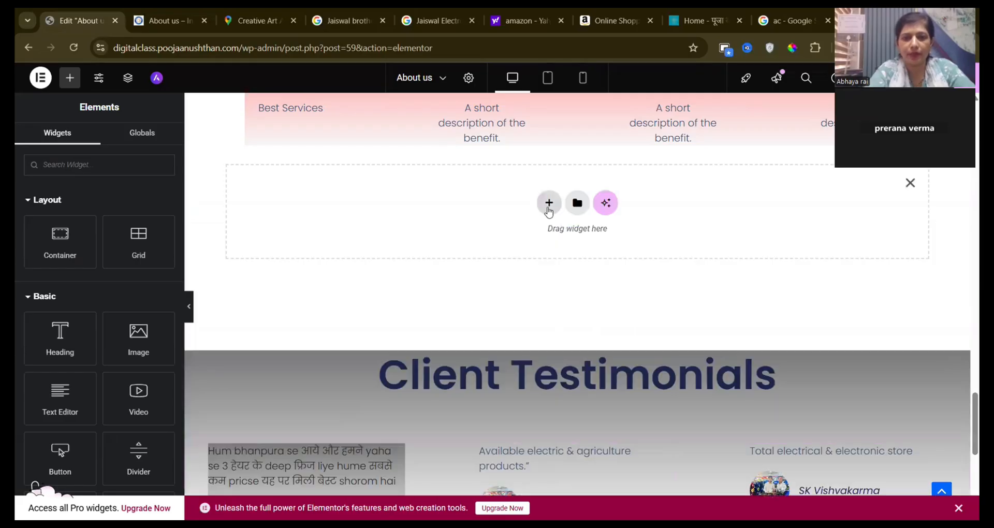
pyautogui.click(548, 205)
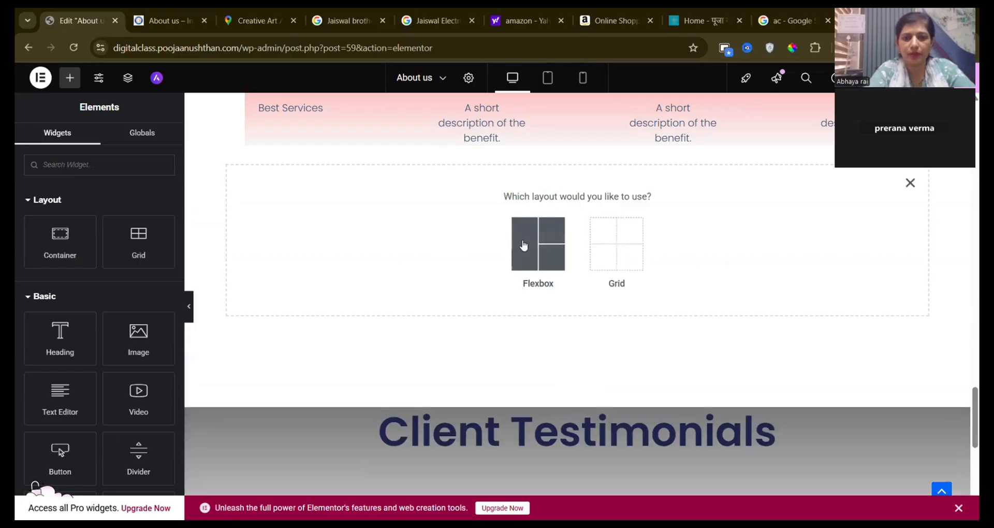
pyautogui.click(524, 246)
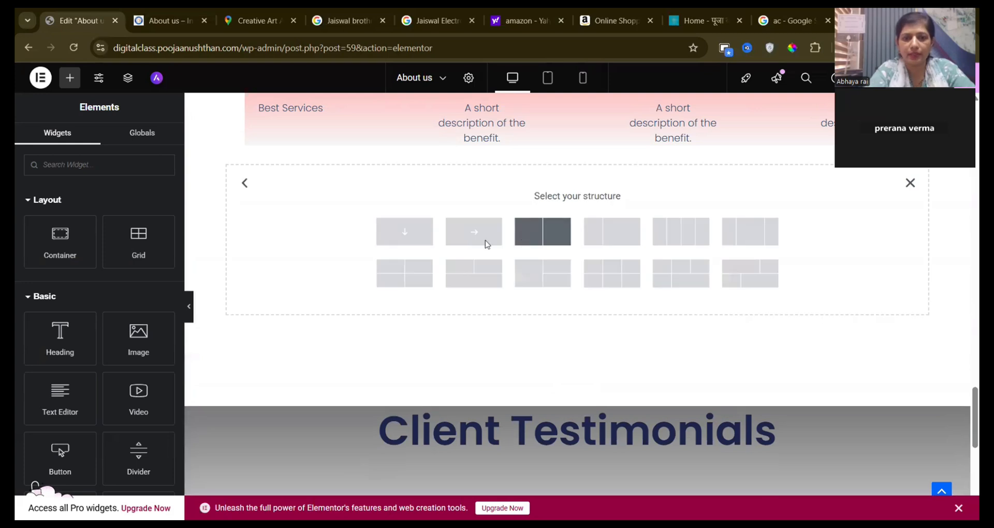
pyautogui.click(408, 236)
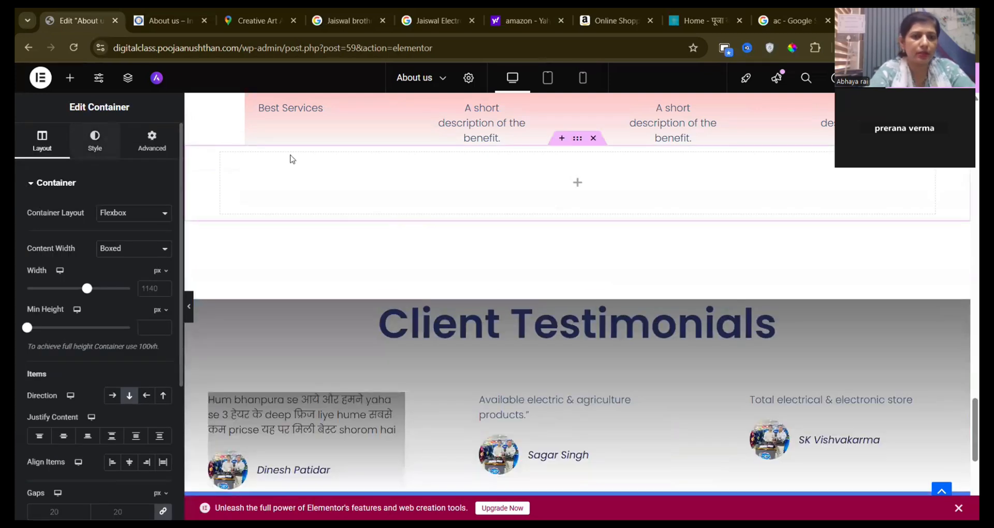
# Add a Shortcode widget to the new container and paste [trustindex no-registration=google] as its shortcode.
pyautogui.click(577, 184)
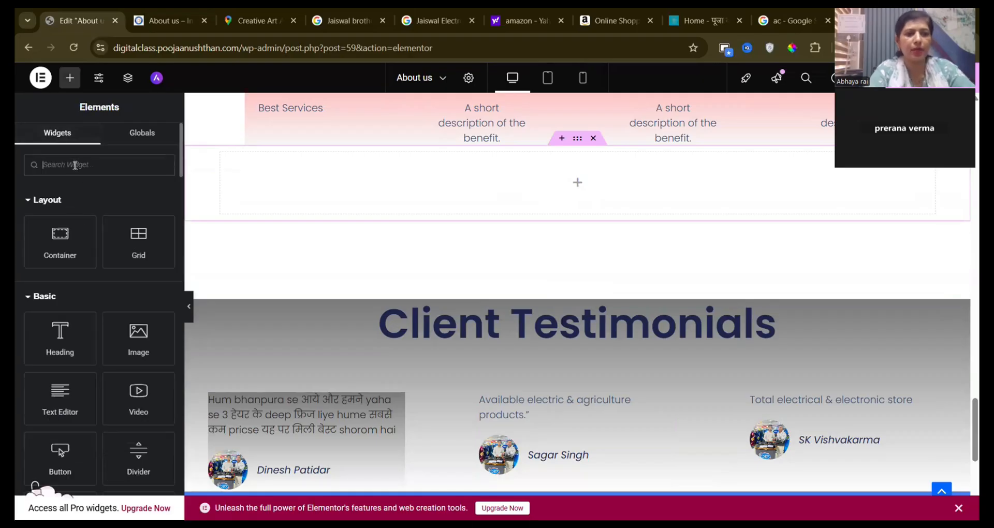
pyautogui.write('sho')
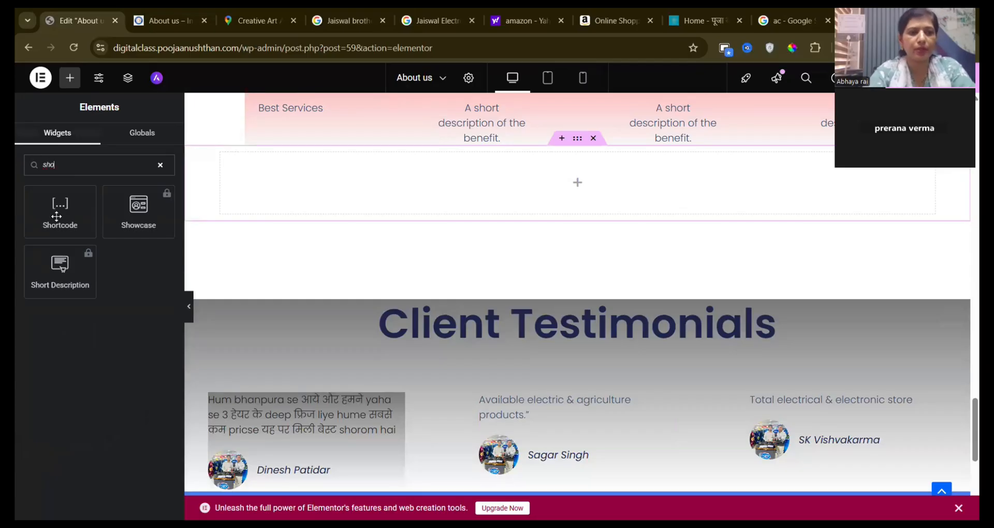
pyautogui.moveTo(56, 216); pyautogui.dragTo(491, 214)
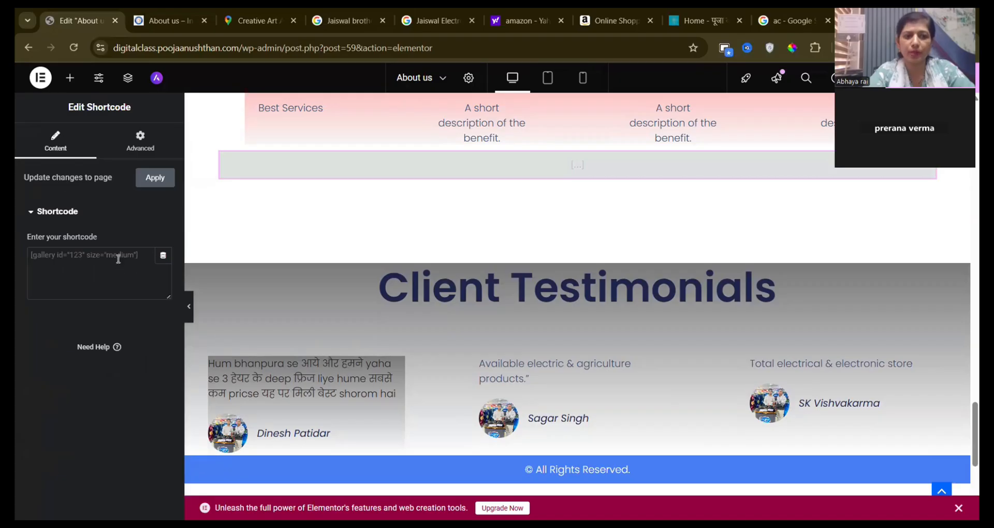
pyautogui.hotkey('ctrl', 'v')
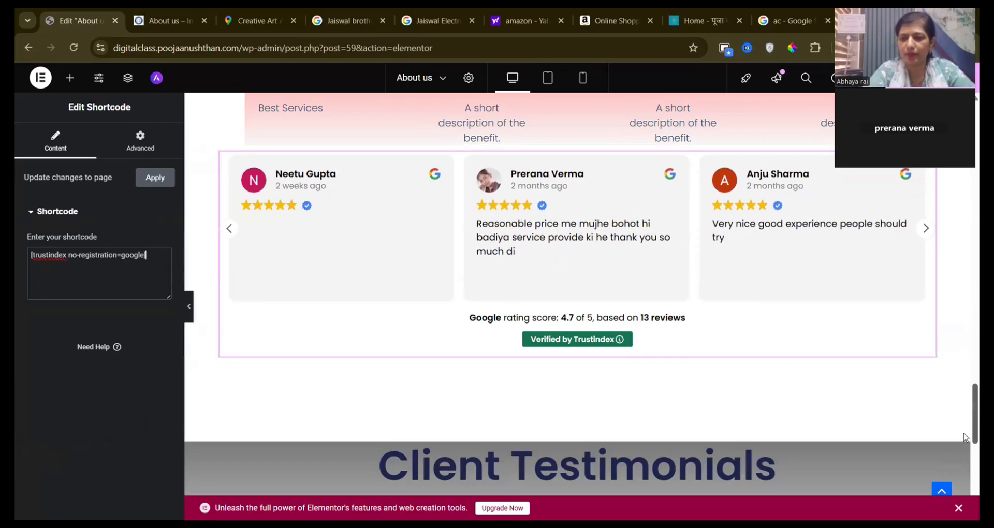
# Delete the old Client Testimonials section below the Google reviews slider.
pyautogui.scroll(-2, 965, 446)
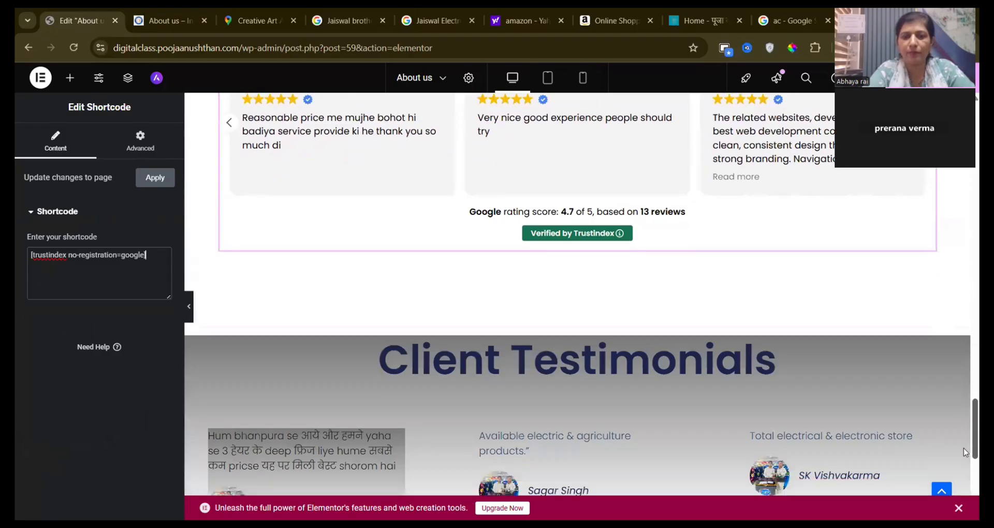
pyautogui.moveTo(576, 354)
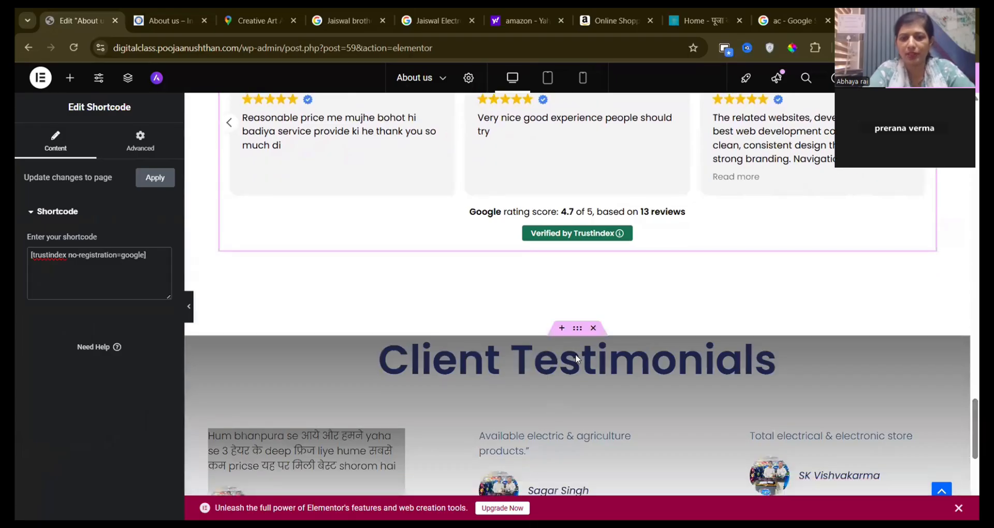
pyautogui.click(593, 328)
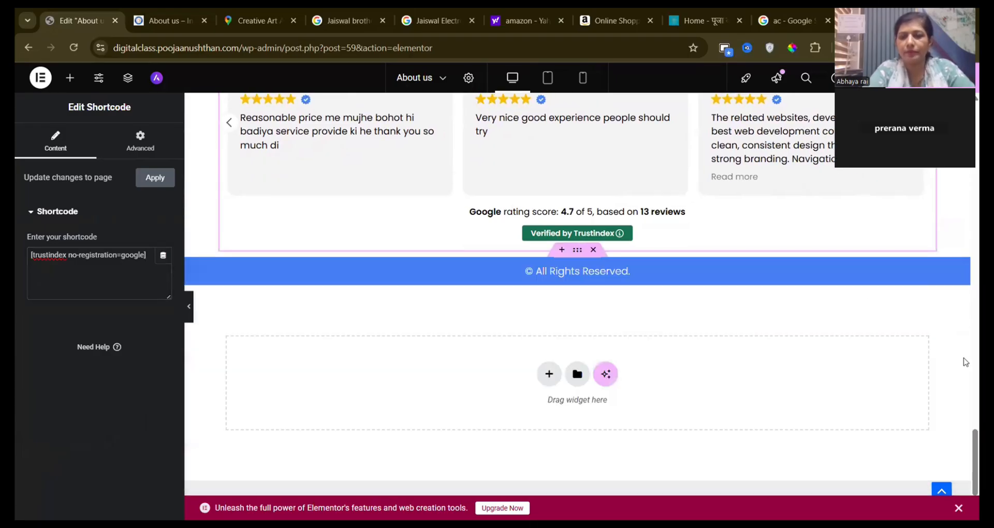
# Insert a Spacer widget between the Why Choose Us section and the Google reviews slider.
pyautogui.scroll(5, 966, 335)
pyautogui.scroll(5, 966, 336)
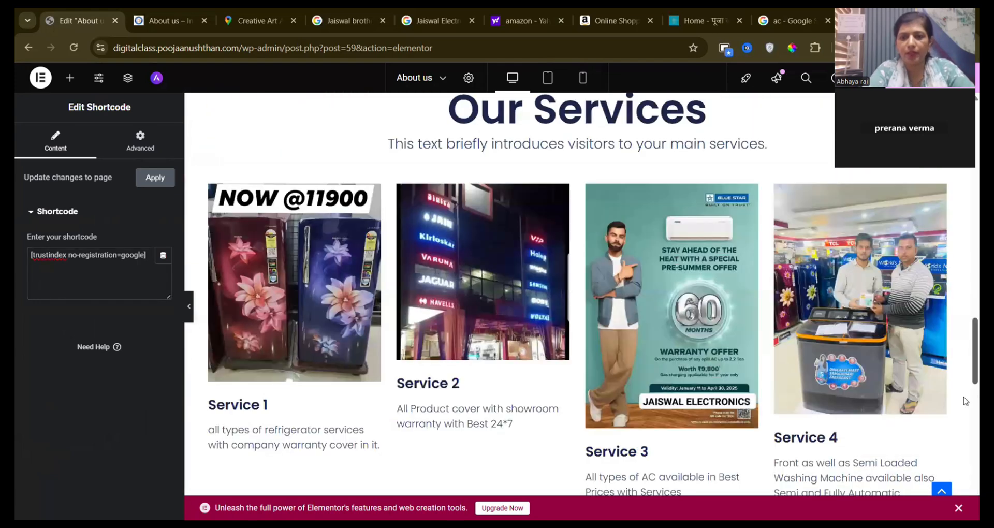
pyautogui.scroll(-13, 966, 363)
pyautogui.scroll(3, 966, 414)
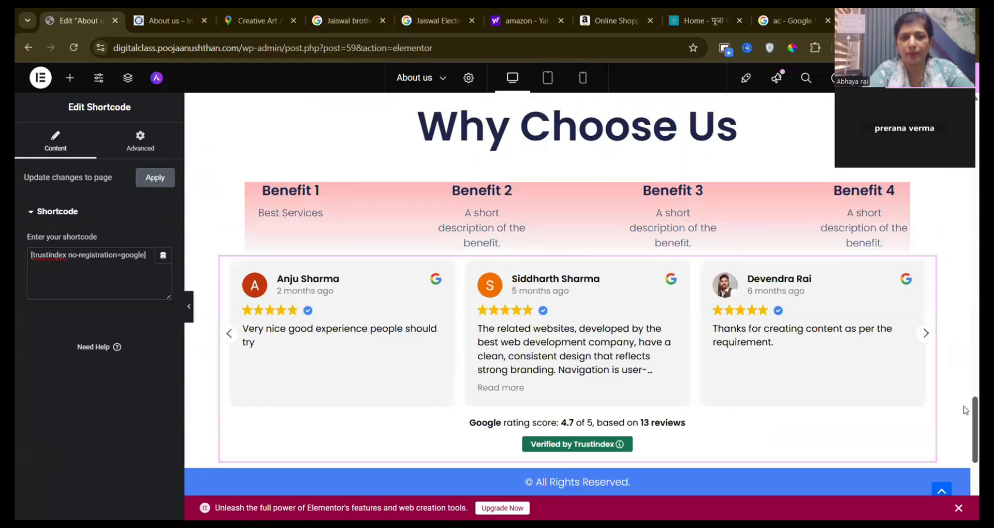
pyautogui.scroll(3, 966, 410)
pyautogui.scroll(-2, 966, 362)
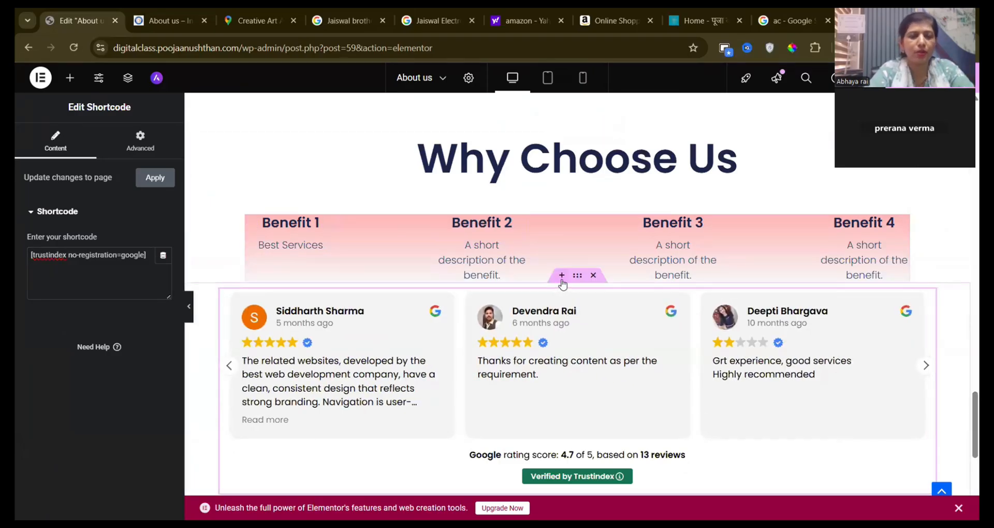
pyautogui.click(71, 78)
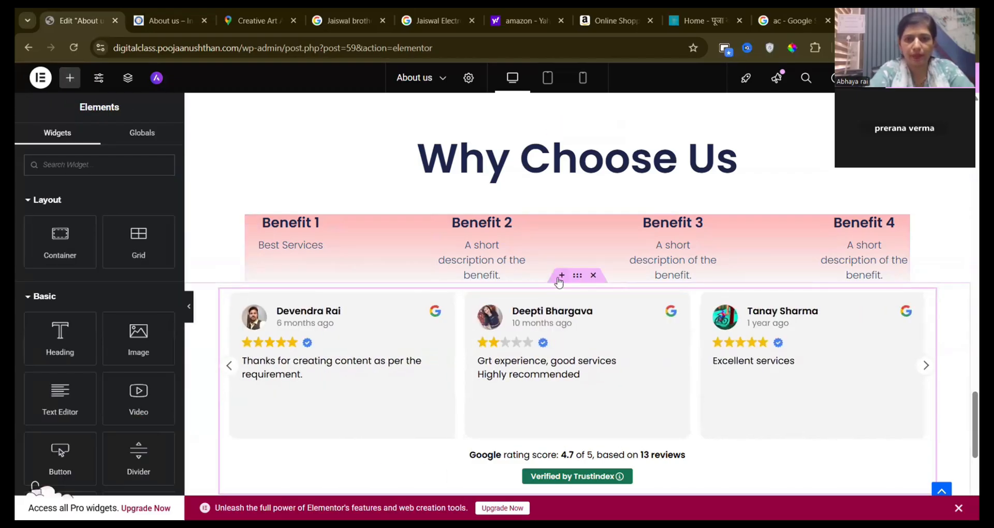
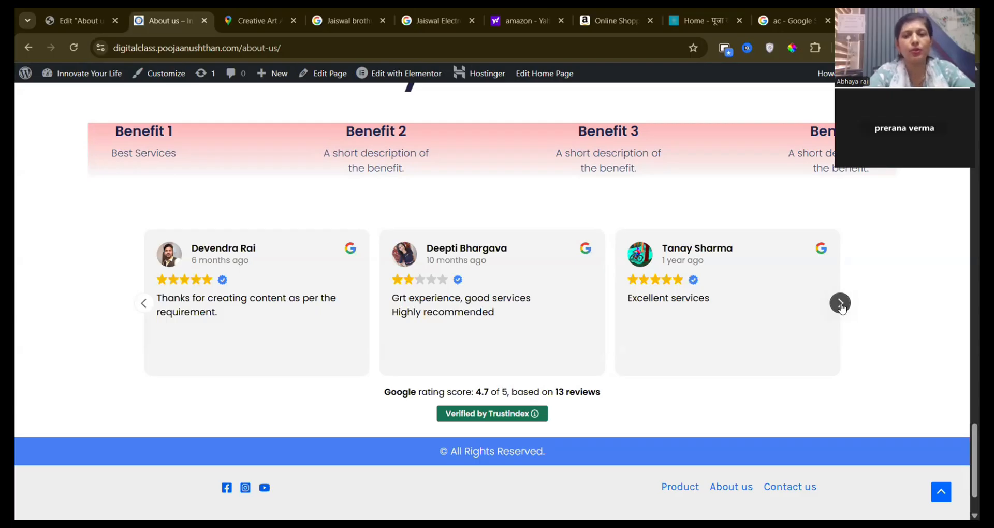
# Advance through the review cards in the Google reviews slider on the live About us page.
pyautogui.click(840, 303)
pyautogui.click(841, 304)
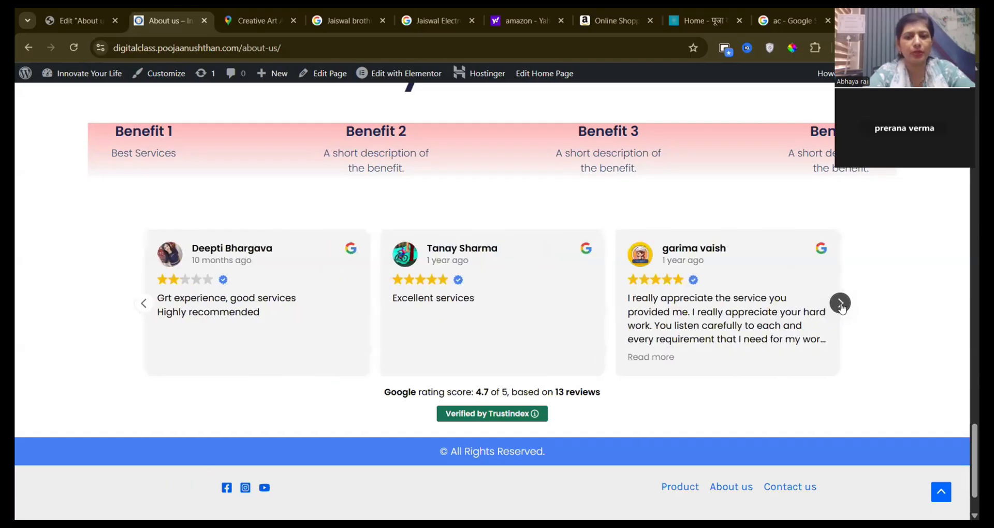
pyautogui.click(840, 303)
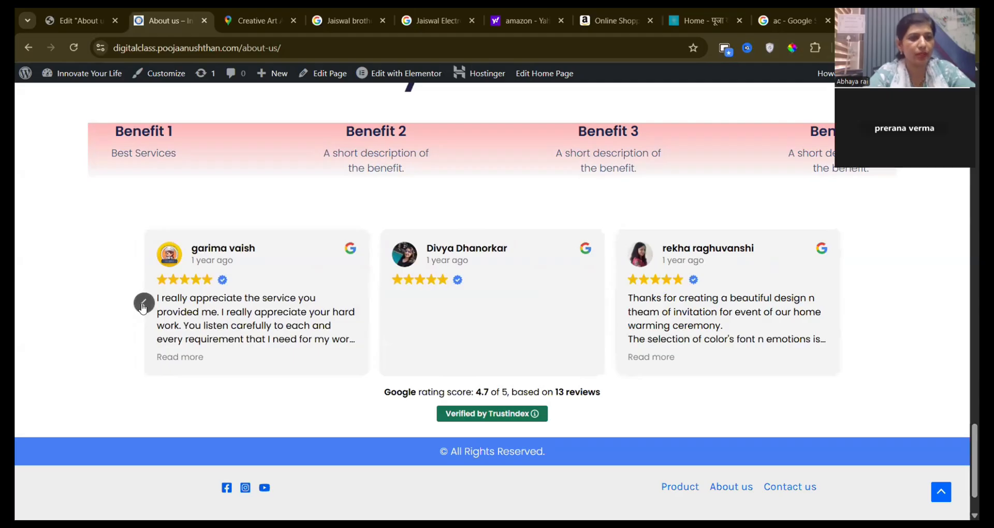
# Return to the Elementor editor and add a Button widget directly below the Google reviews slider.
pyautogui.click(67, 20)
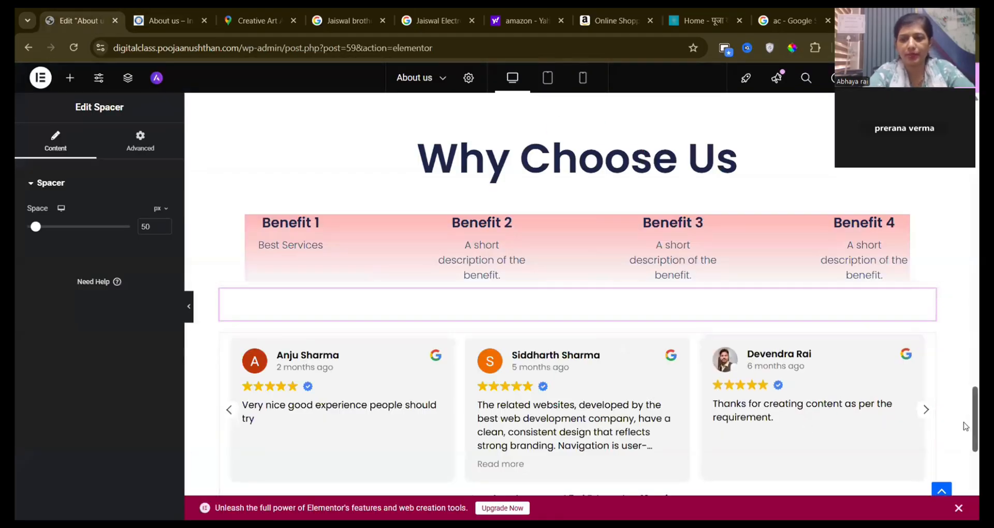
pyautogui.scroll(-3, 638, 337)
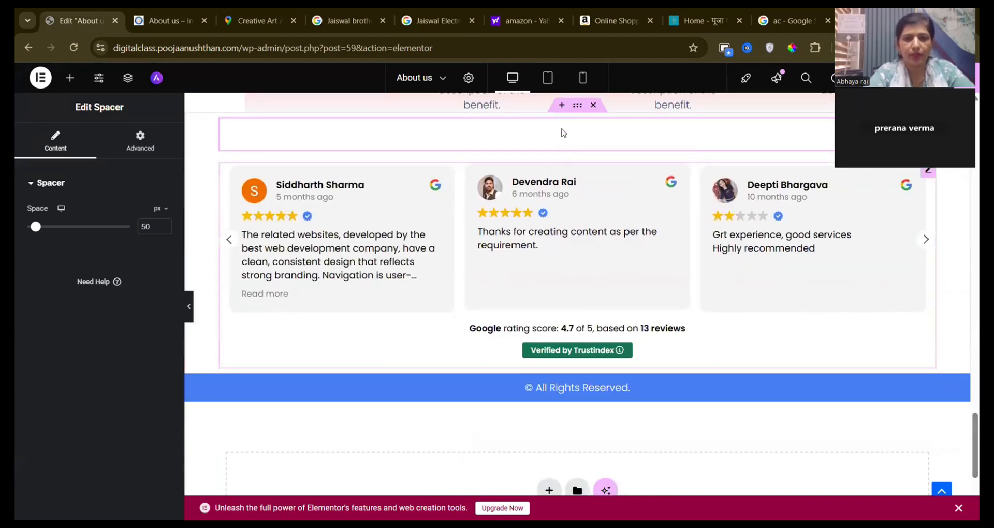
pyautogui.click(69, 78)
pyautogui.write('bu')
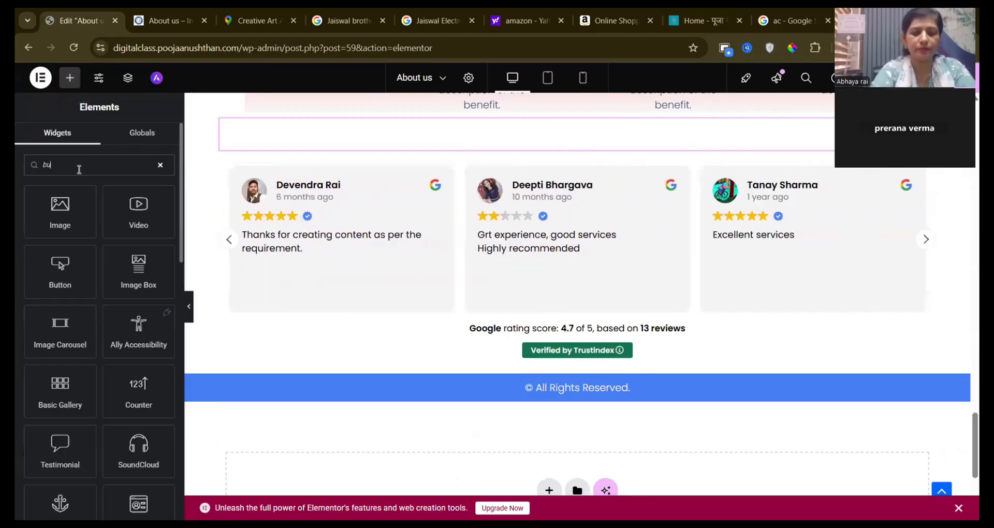
pyautogui.write('td')
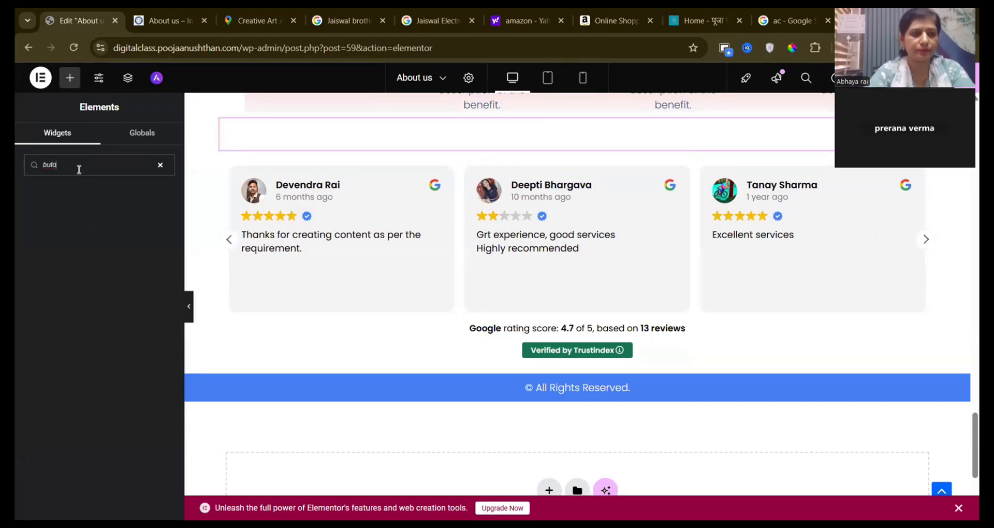
pyautogui.press('BackSpace')
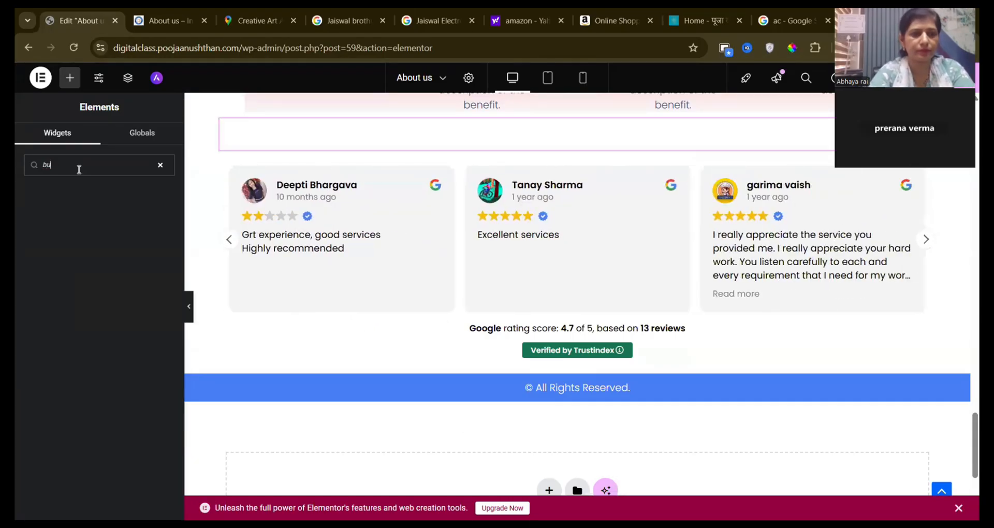
pyautogui.press('BackSpace')
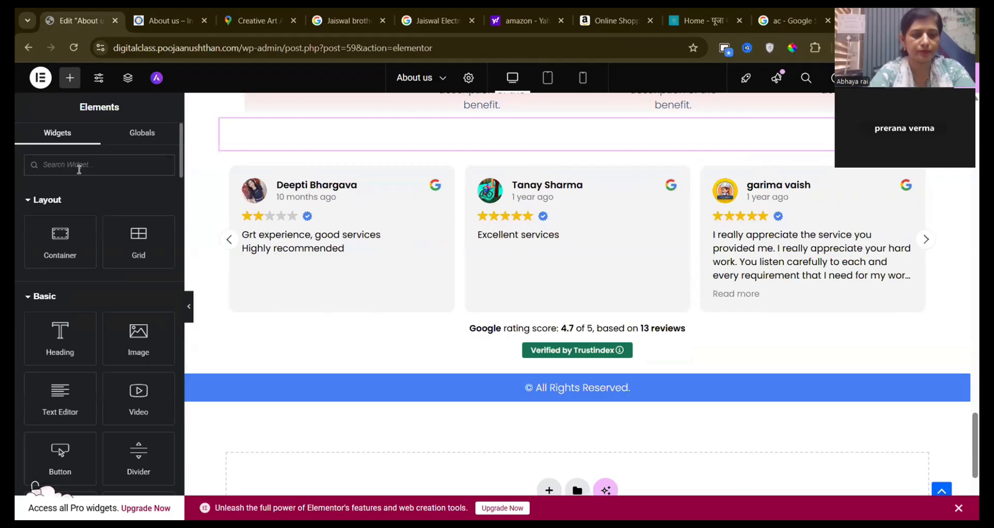
pyautogui.write('bu')
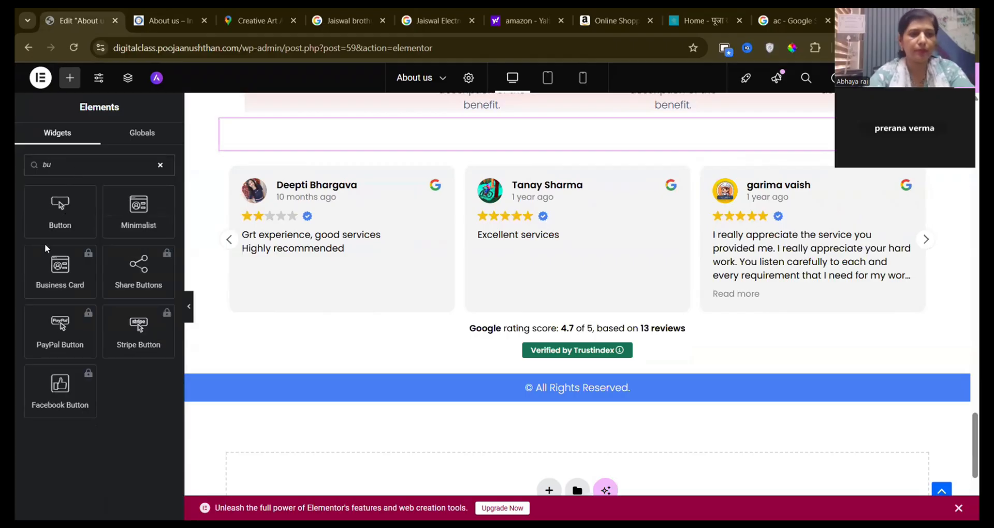
pyautogui.moveTo(59, 210); pyautogui.dragTo(552, 371)
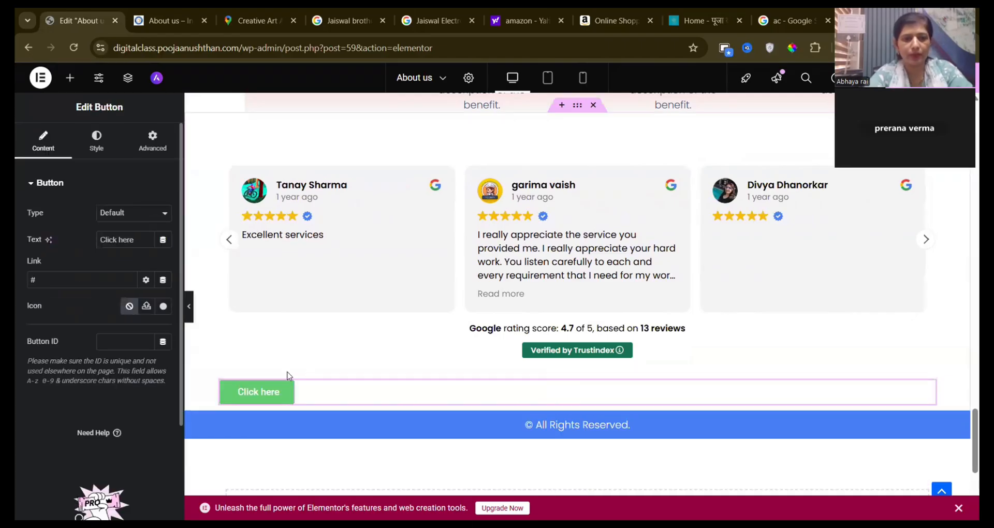
# Set the new button's text to "Click For More Reviews".
pyautogui.click(144, 244)
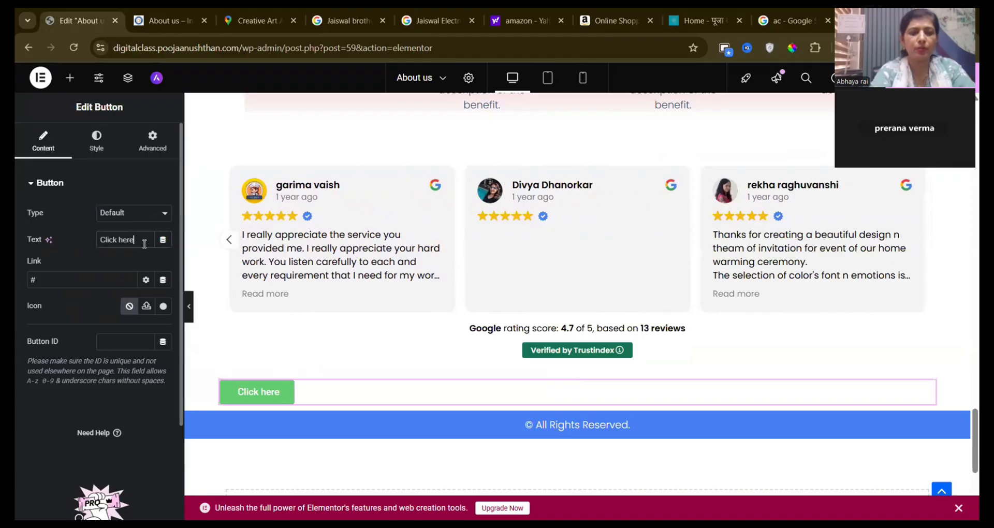
pyautogui.press('BackSpace')
pyautogui.press('BackSpace')
pyautogui.press('BackSpace')
pyautogui.press('BackSpace')
pyautogui.press('BackSpace')
pyautogui.press('BackSpace')
pyautogui.press('BackSpace')
pyautogui.press('BackSpace')
pyautogui.press('BackSpace')
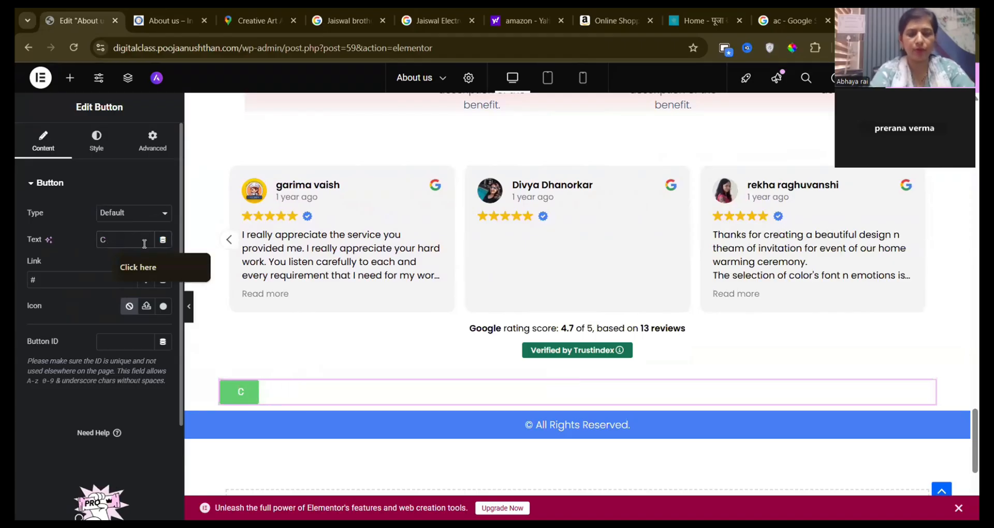
pyautogui.write('lick')
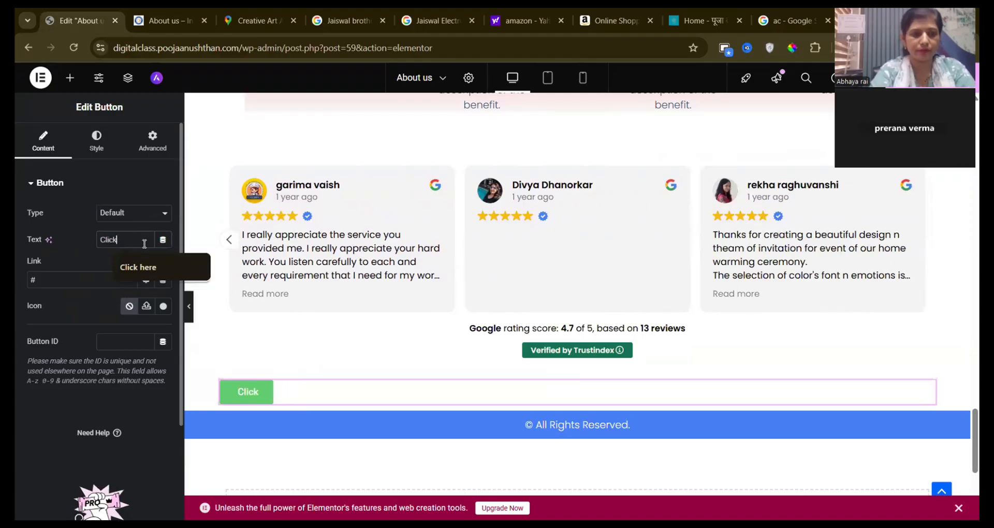
pyautogui.write(' For')
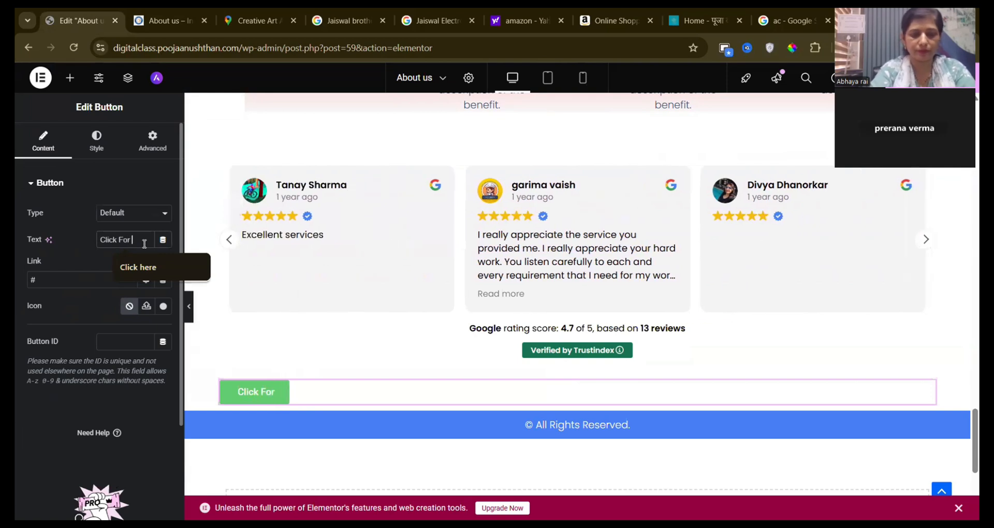
pyautogui.write(' More R')
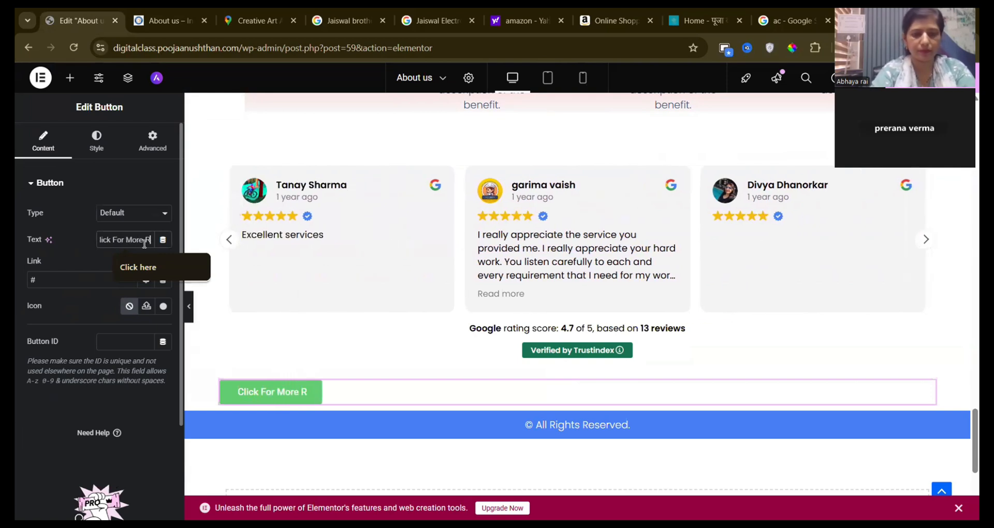
pyautogui.write('eviews')
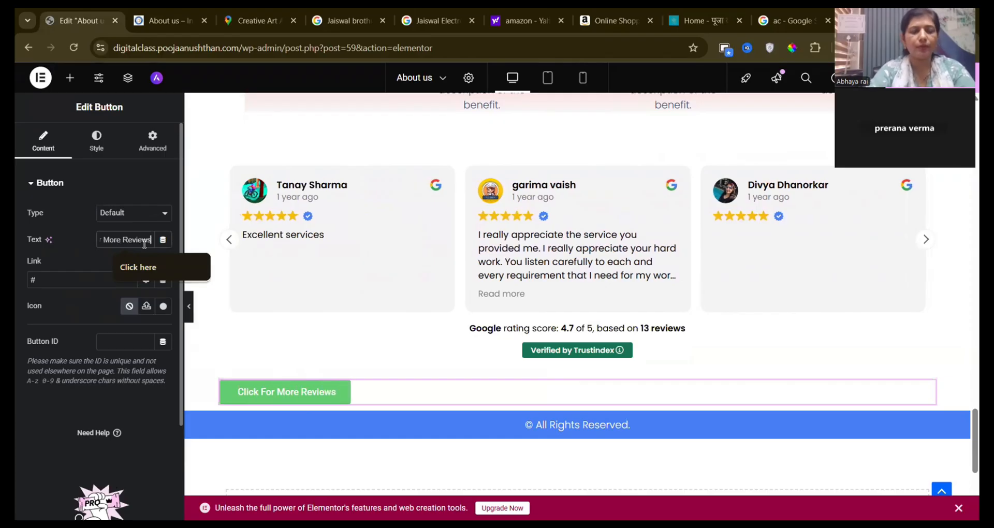
# Center the Click For More Reviews button and open its background color for editing.
pyautogui.click(96, 140)
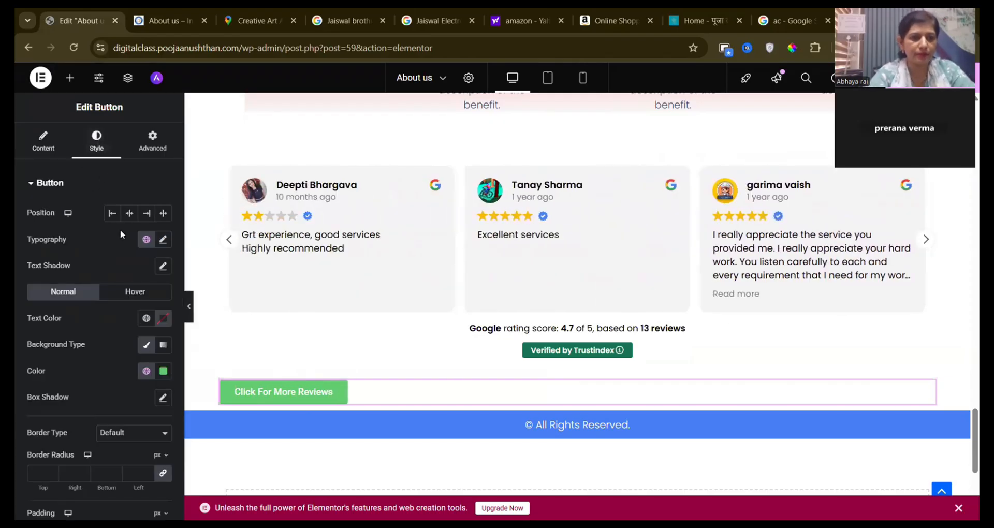
pyautogui.click(130, 213)
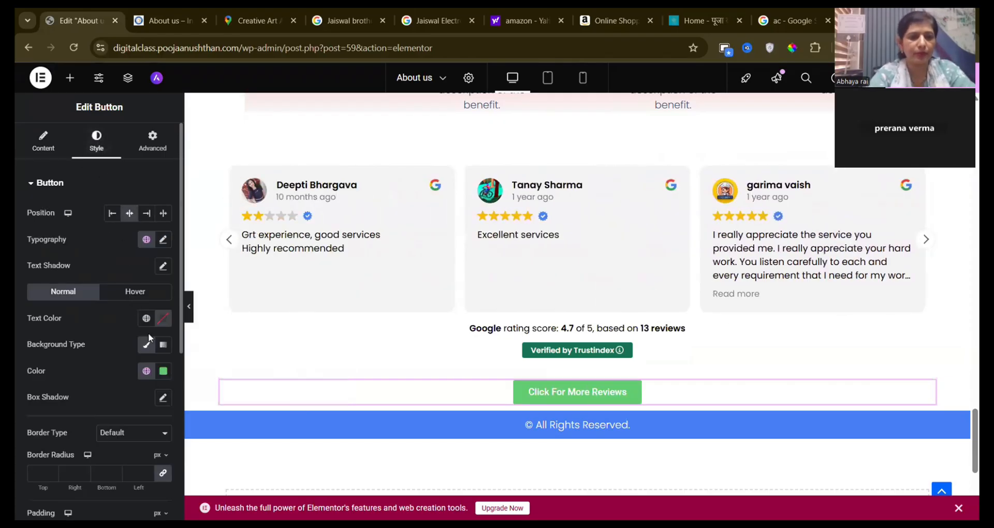
pyautogui.click(164, 371)
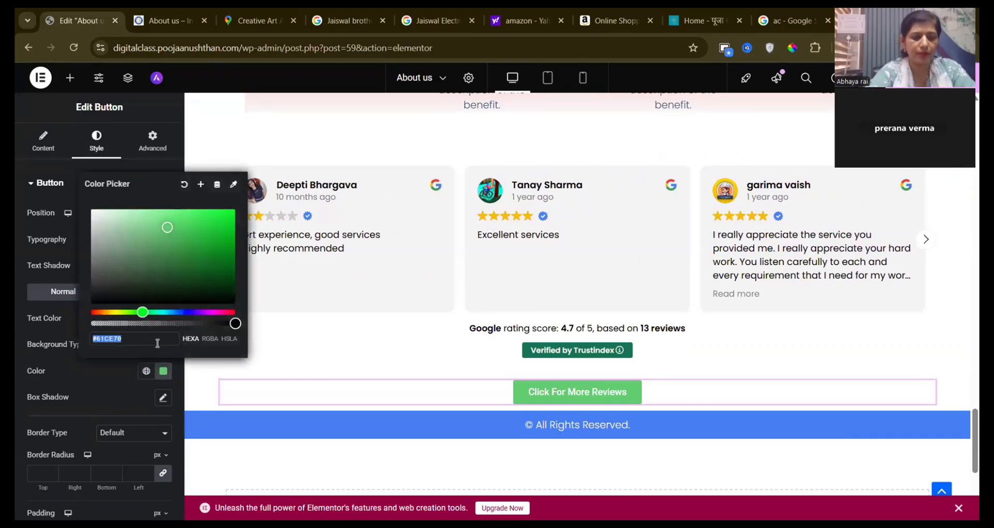
pyautogui.hotkey('ctrl', 'v')
pyautogui.press('BackSpace')
pyautogui.press('BackSpace')
pyautogui.press('BackSpace')
pyautogui.press('BackSpace')
pyautogui.press('BackSpace')
pyautogui.press('BackSpace')
pyautogui.press('BackSpace')
pyautogui.press('BackSpace')
pyautogui.press('BackSpace')
pyautogui.press('BackSpace')
pyautogui.press('BackSpace')
pyautogui.press('BackSpace')
pyautogui.press('BackSpace')
pyautogui.press('BackSpace')
pyautogui.press('BackSpace')
pyautogui.press('BackSpace')
pyautogui.press('BackSpace')
pyautogui.press('BackSpace')
pyautogui.press('BackSpace')
pyautogui.press('BackSpace')
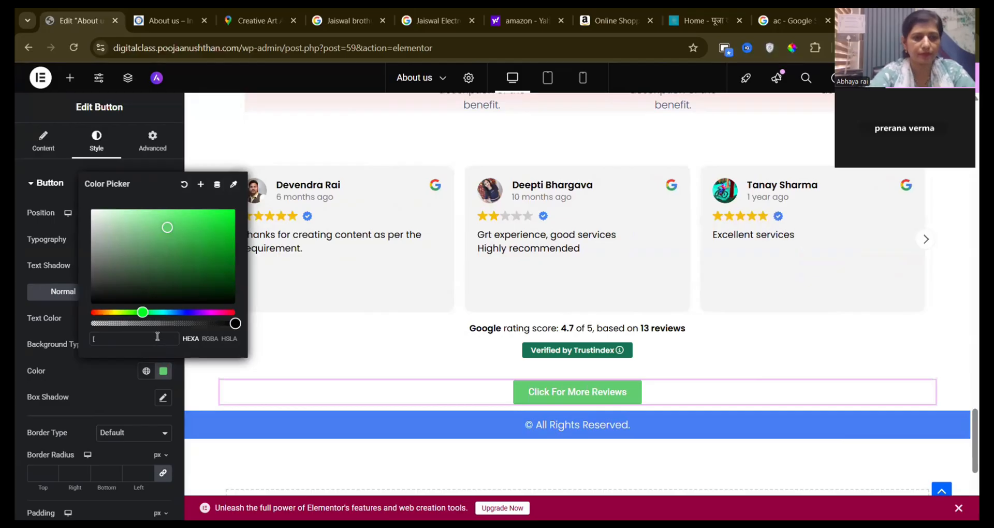
pyautogui.press('BackSpace')
# Set the button's background color to a vivid blue, about #1804F8.
pyautogui.moveTo(148, 311); pyautogui.dragTo(189, 312)
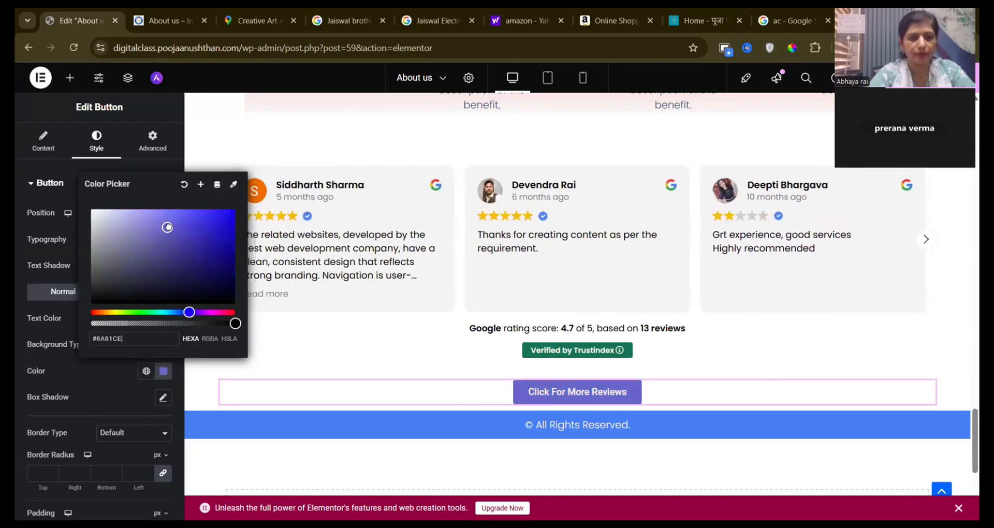
pyautogui.moveTo(167, 228); pyautogui.dragTo(234, 212)
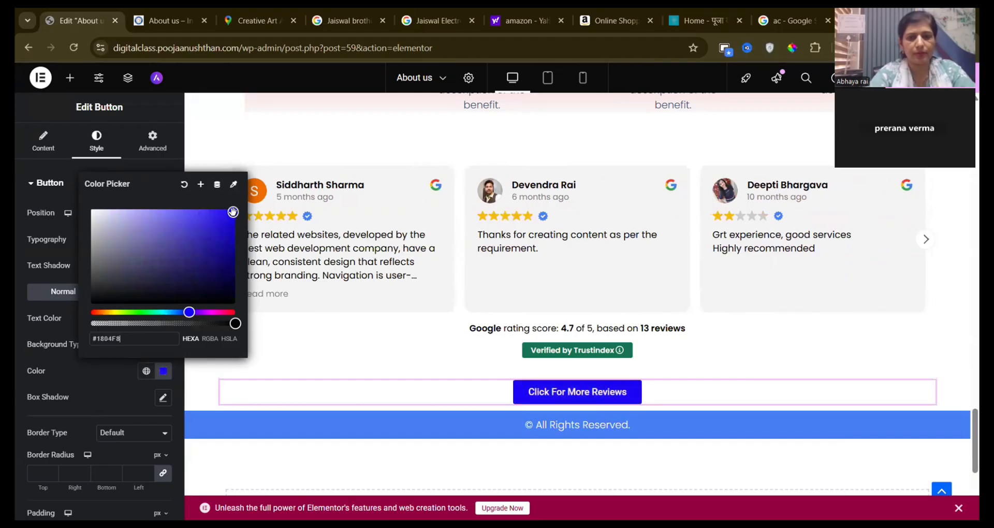
pyautogui.click(397, 357)
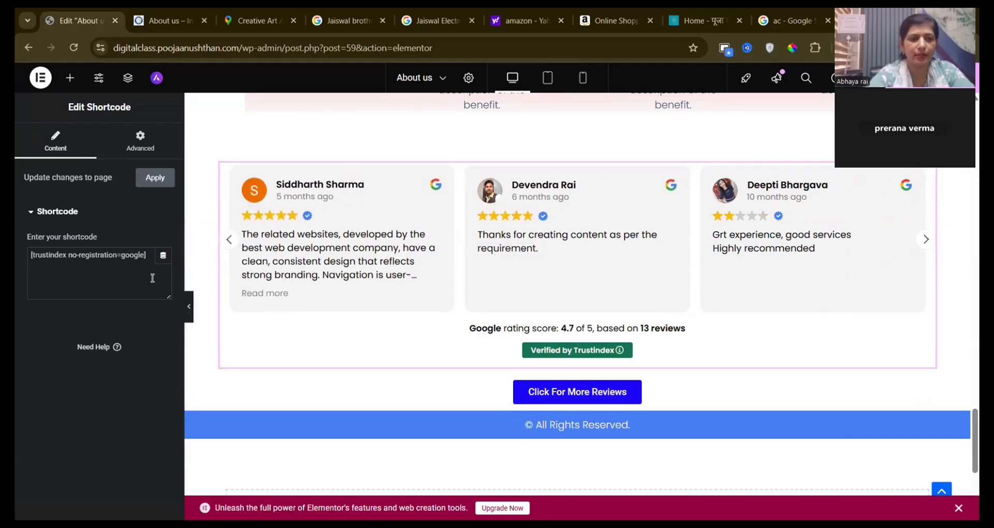
# Copy the Google Maps URL of the Creative Art Agency listing and use it as the Click For More Reviews button's link.
pyautogui.click(535, 396)
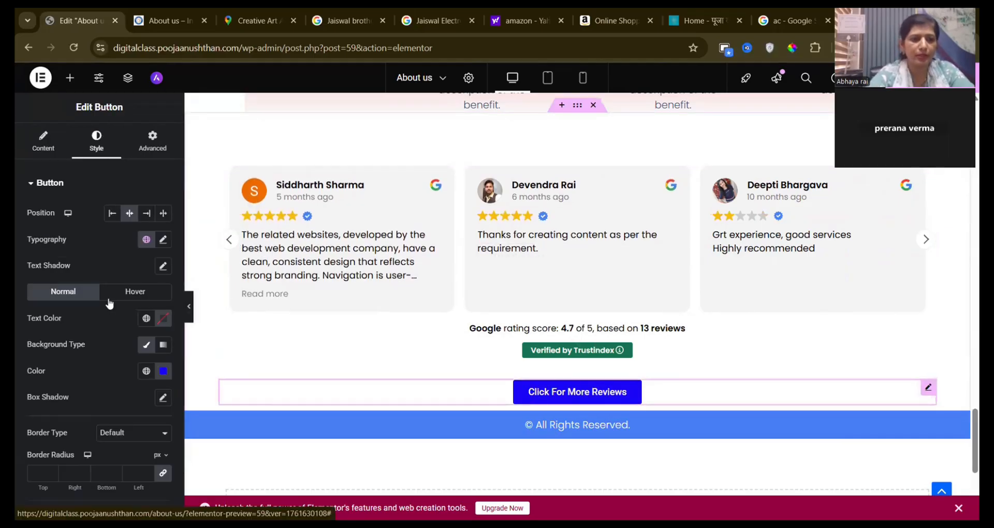
pyautogui.click(48, 151)
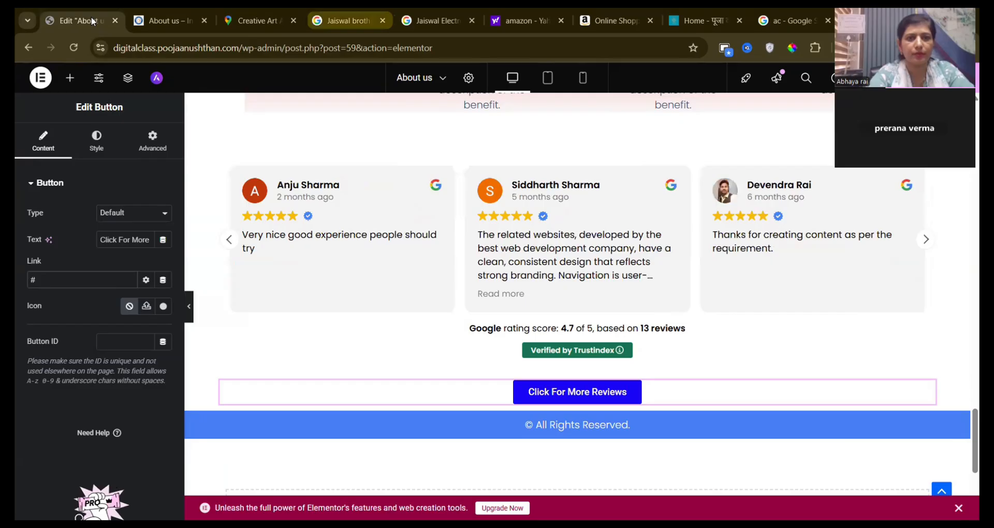
pyautogui.click(254, 21)
pyautogui.click(329, 49)
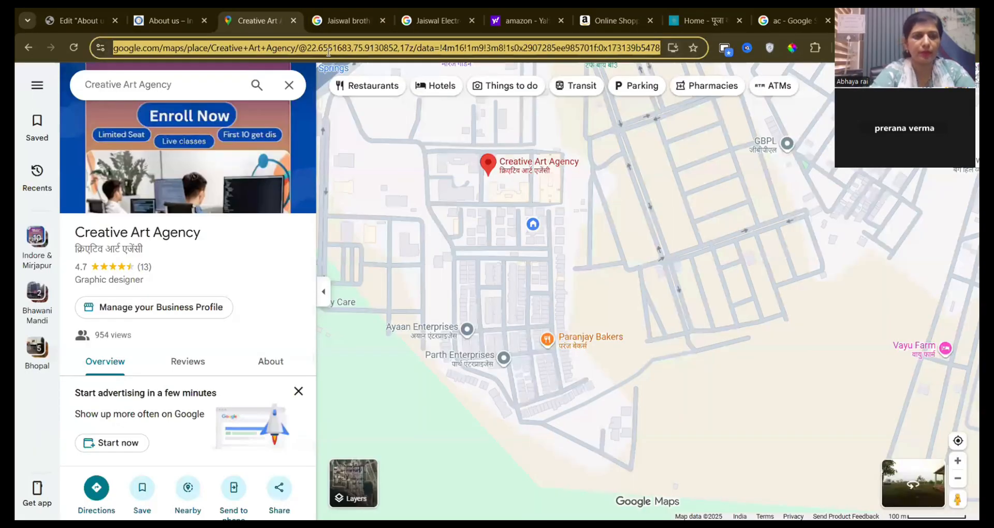
pyautogui.click(80, 21)
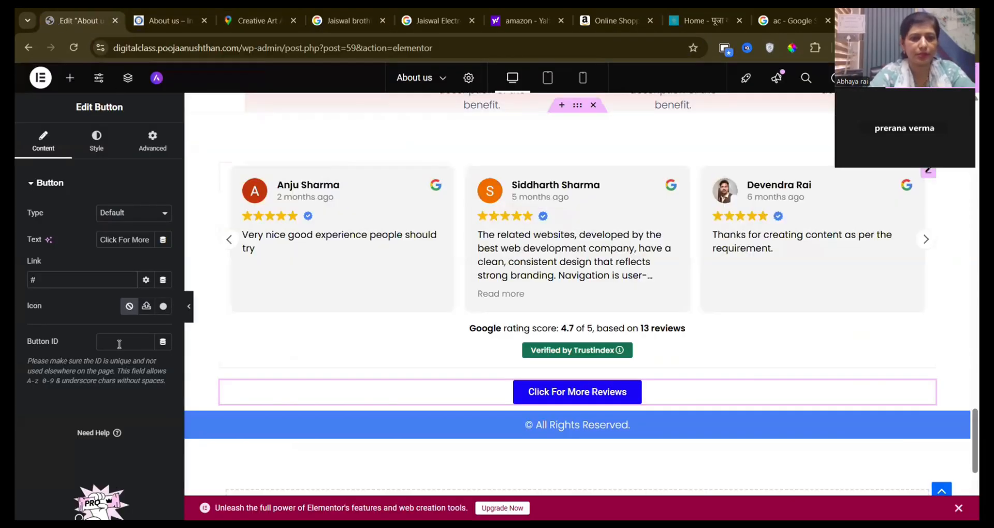
pyautogui.click(80, 280)
pyautogui.press('BackSpace')
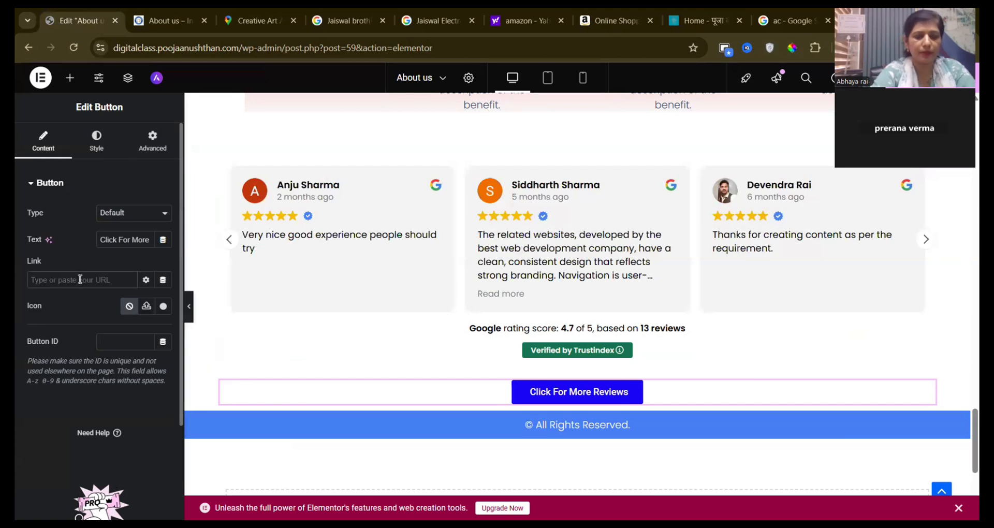
pyautogui.hotkey('ctrl', 'v')
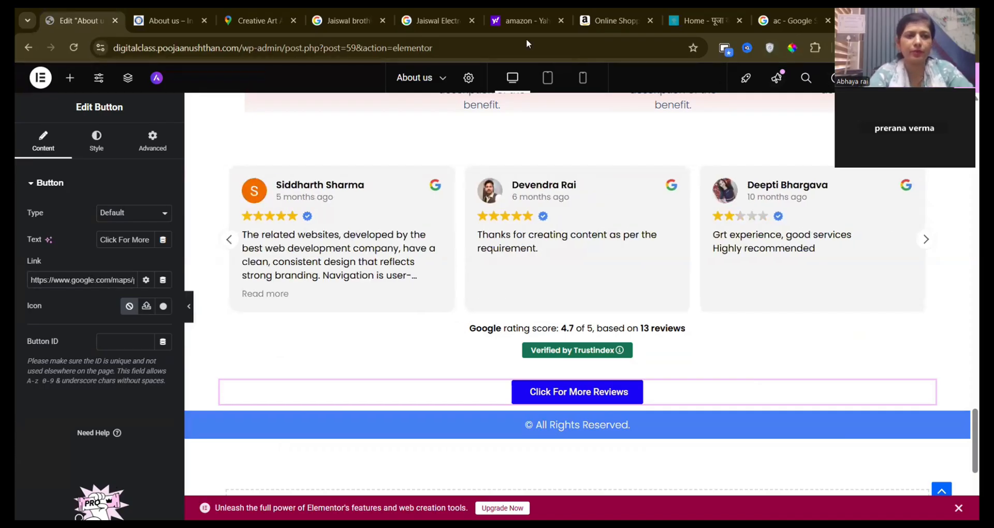
# Reload the live About us page and test that the Click For More Reviews button leads to the listing's Google Maps reviews.
pyautogui.click(154, 24)
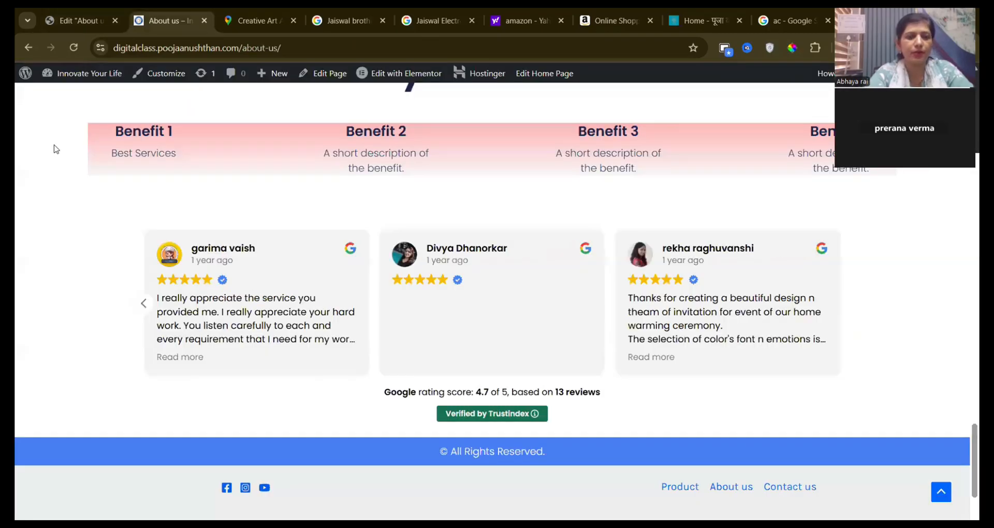
pyautogui.click(74, 48)
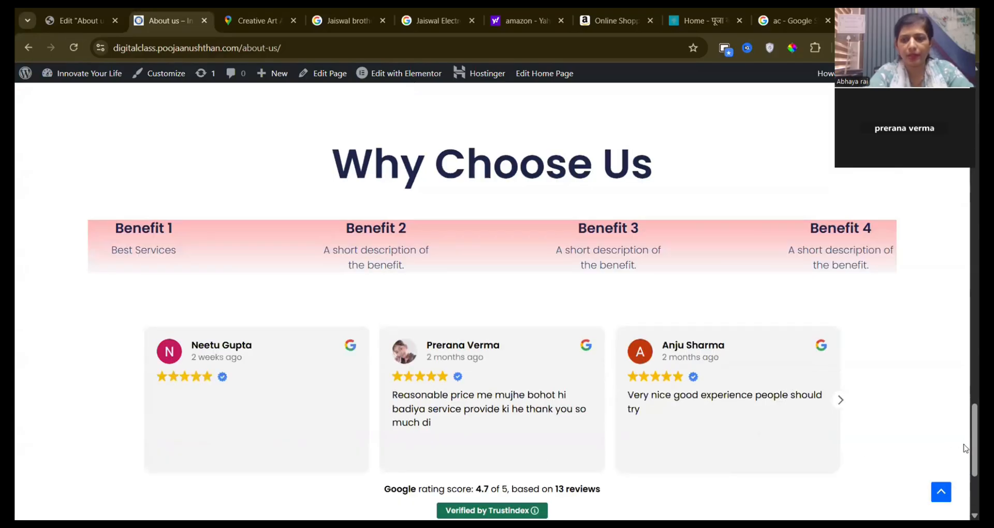
pyautogui.scroll(-3, 966, 448)
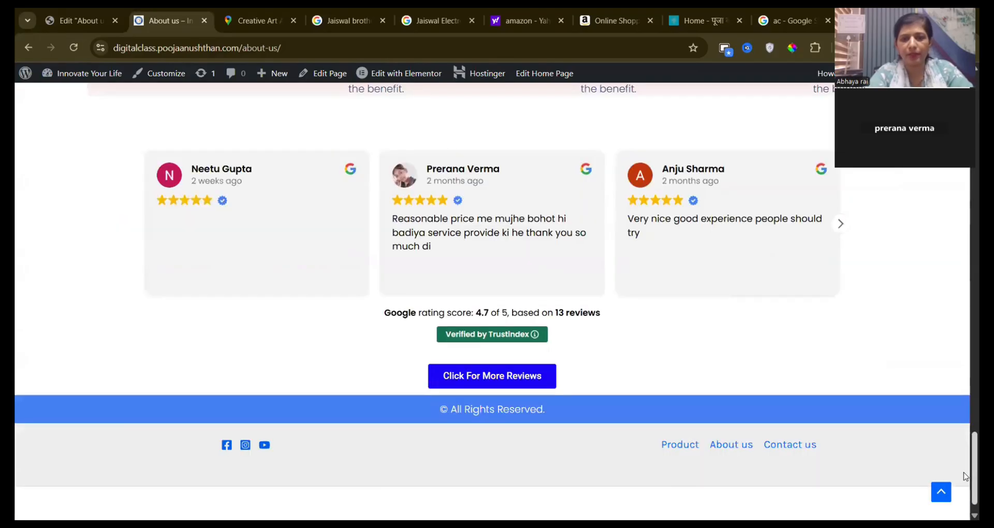
pyautogui.click(508, 382)
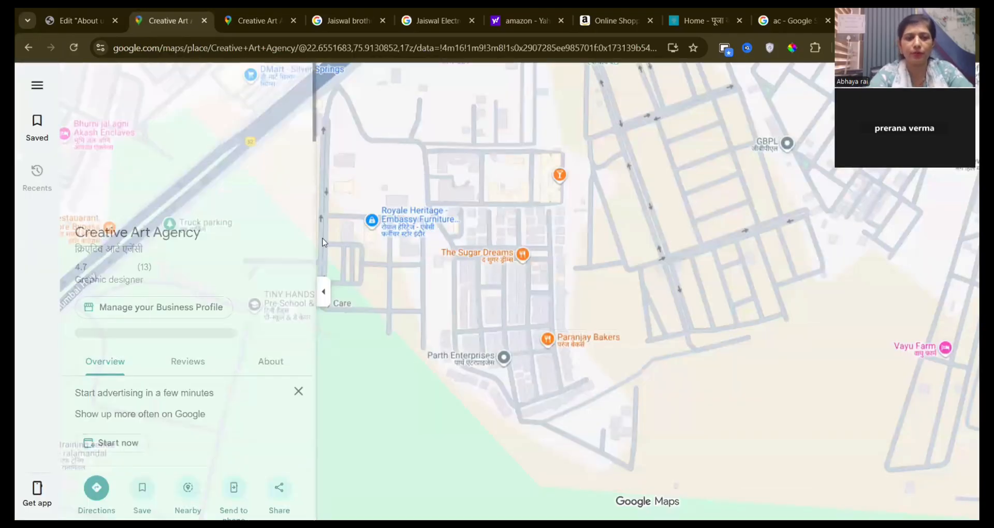
pyautogui.click(188, 362)
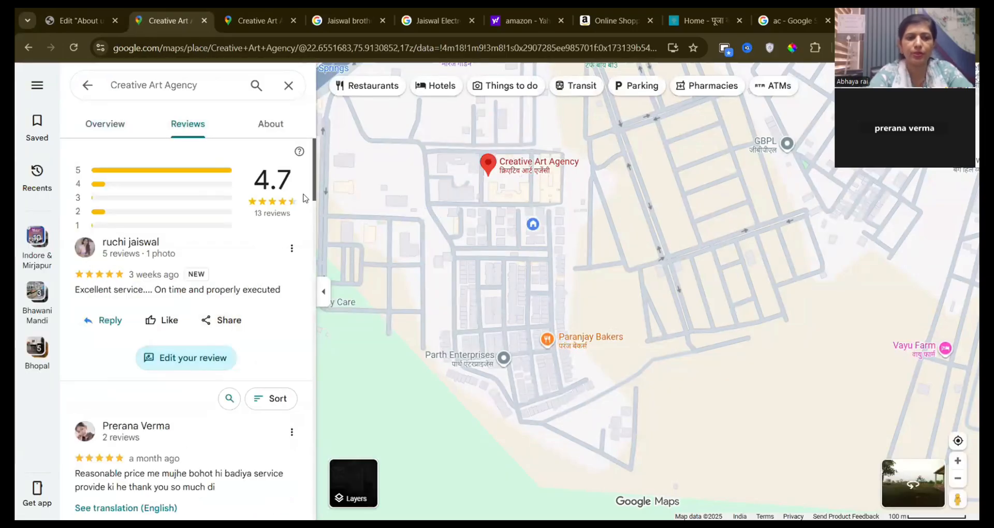
pyautogui.click(21, 47)
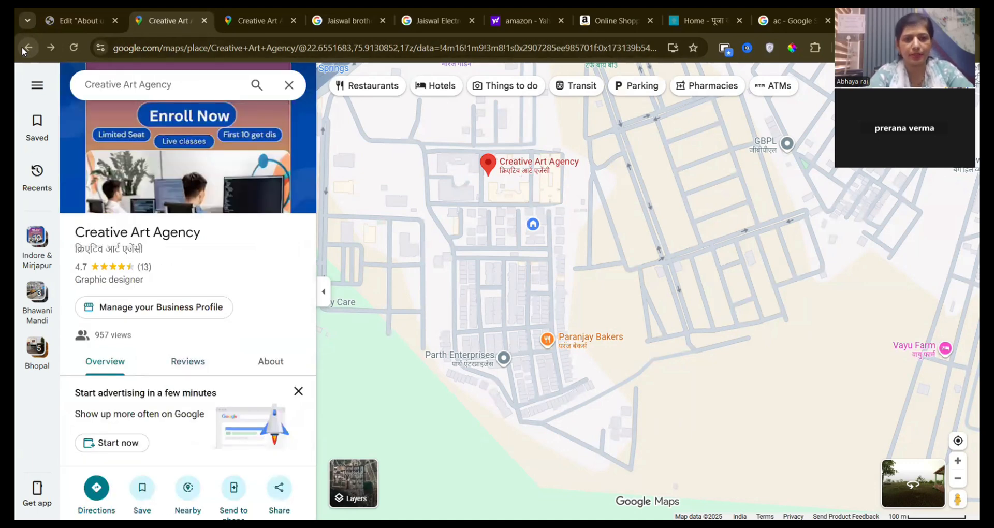
pyautogui.click(22, 46)
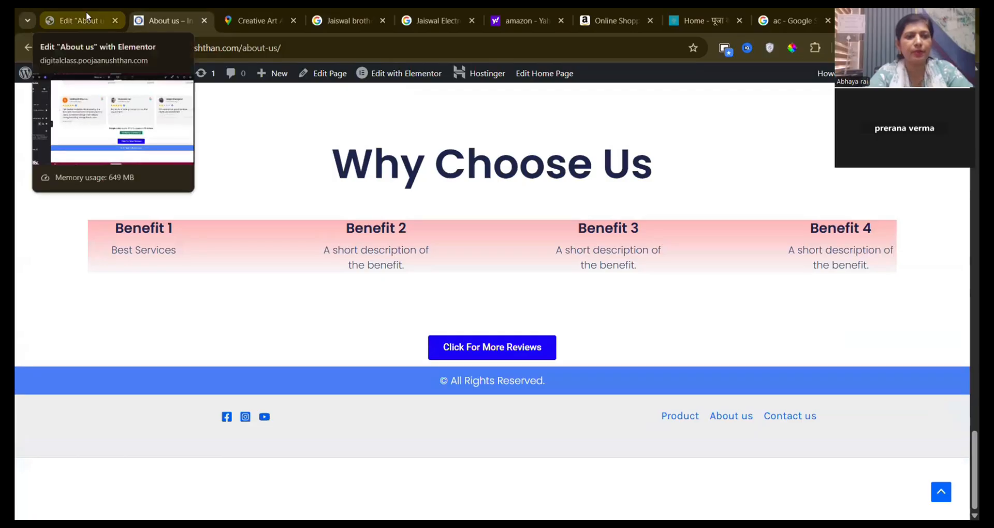
# Leave the Elementor editor of the About us page and return to the WordPress list of pages.
pyautogui.click(86, 15)
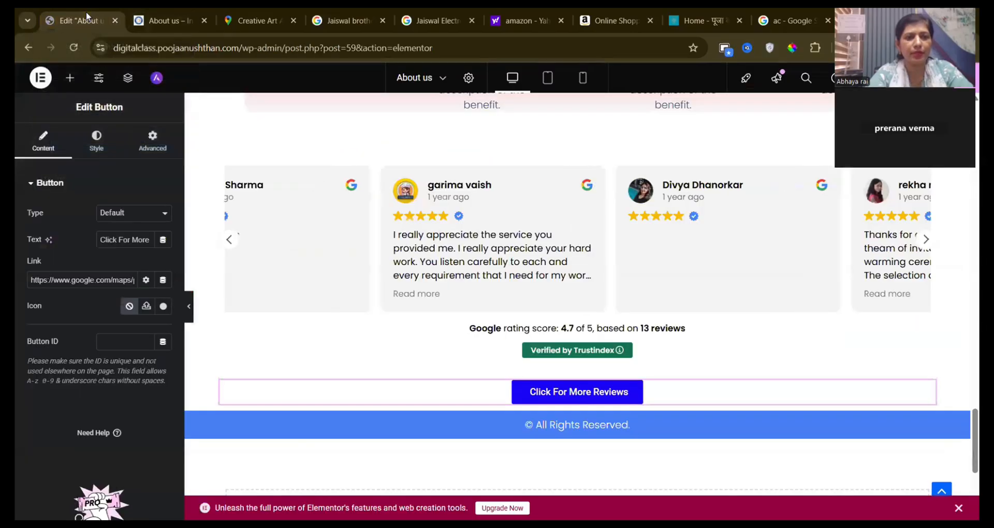
pyautogui.click(29, 44)
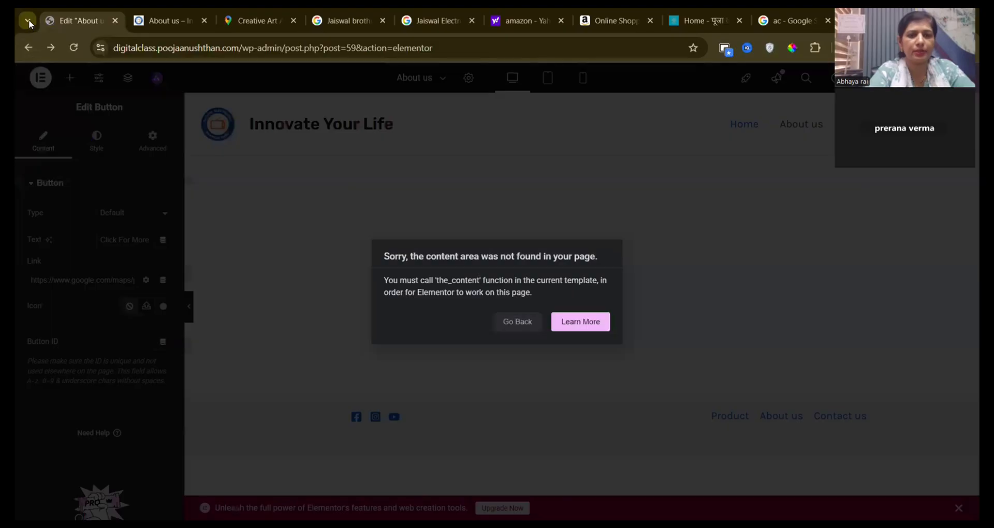
pyautogui.click(517, 323)
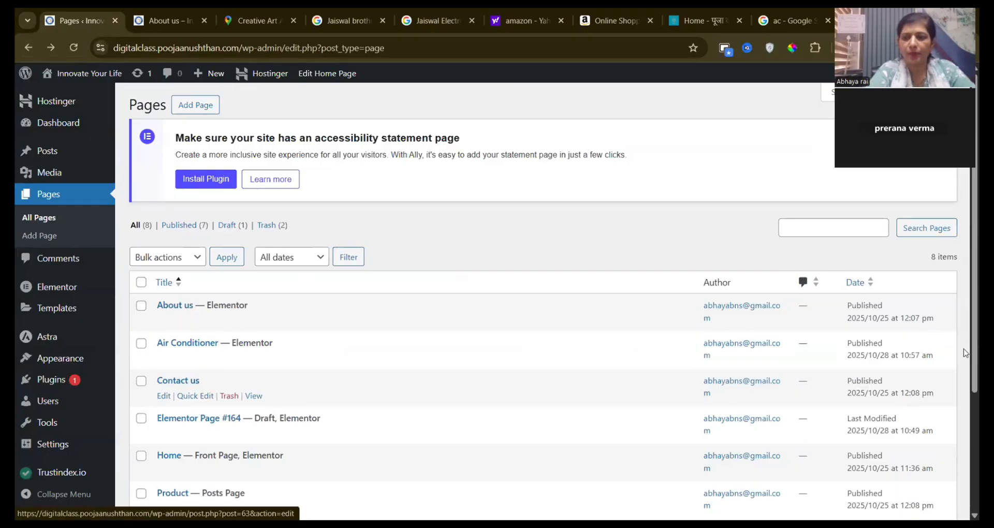
pyautogui.scroll(-2, 965, 411)
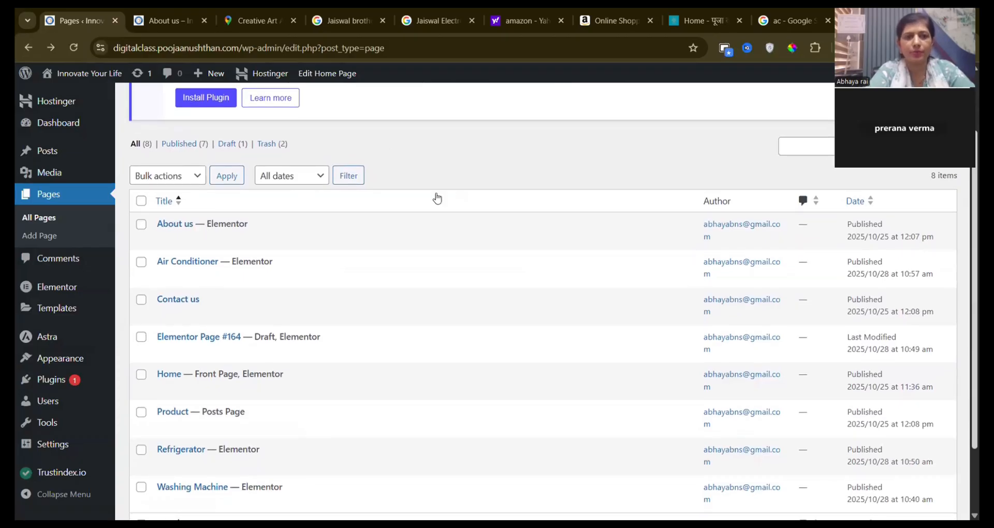
# Open poojaanushthan.com in a new tab and view its Pooja/ Chadawa product page as an example.
pyautogui.moveTo(171, 21)
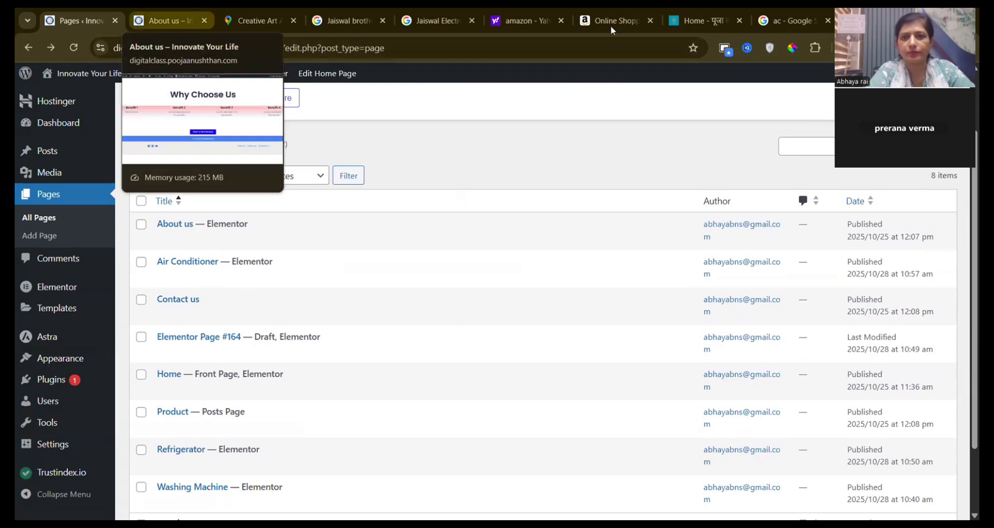
pyautogui.moveTo(611, 25)
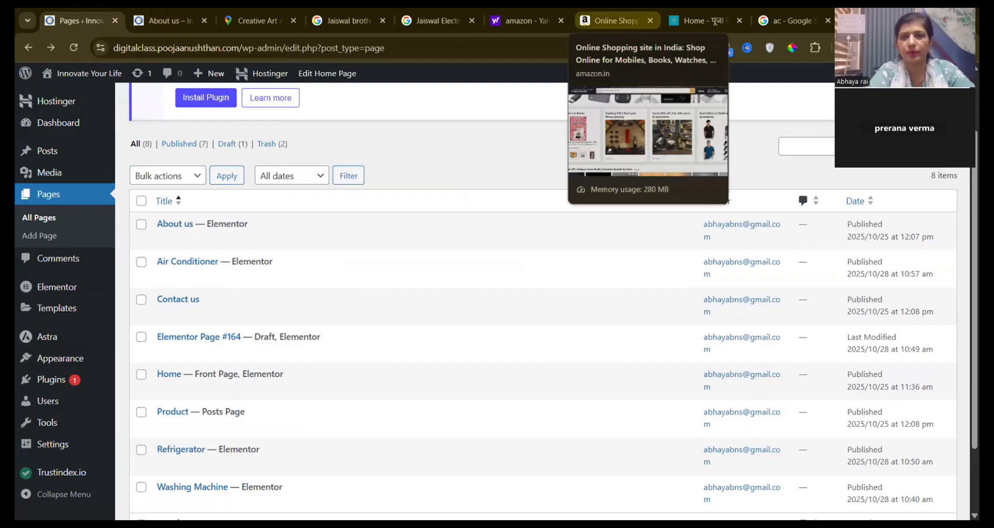
pyautogui.hotkey('ctrl', 't')
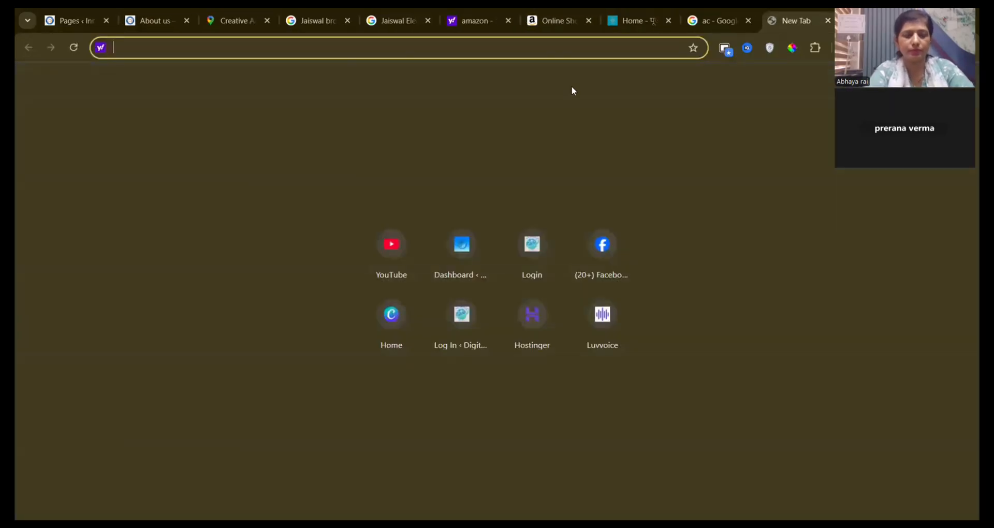
pyautogui.write('abhaya')
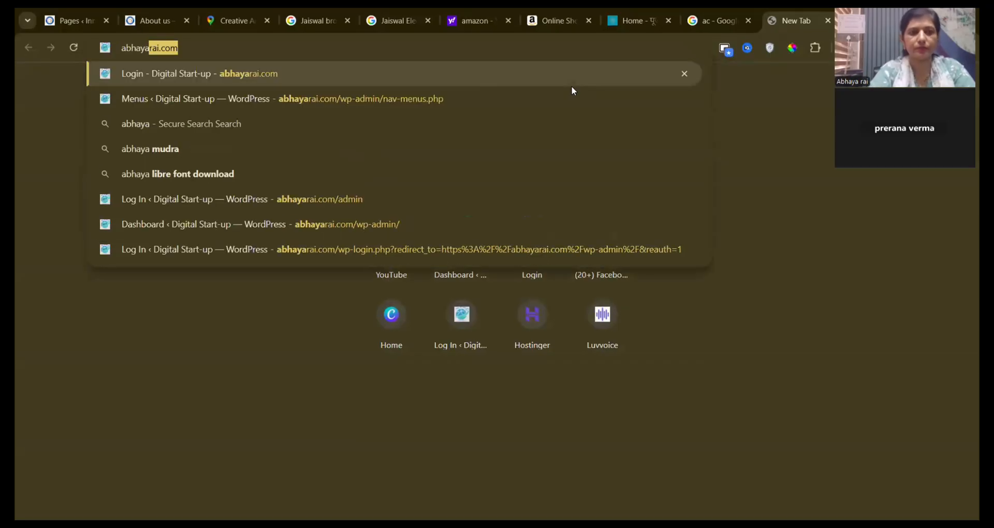
pyautogui.press('Return')
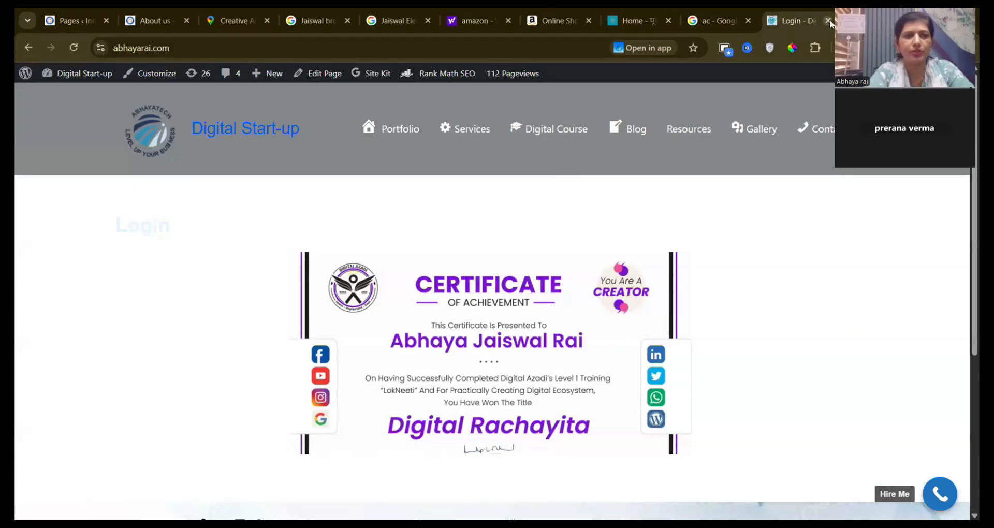
pyautogui.click(188, 48)
pyautogui.write('poojaanushthan.com')
pyautogui.press('Return')
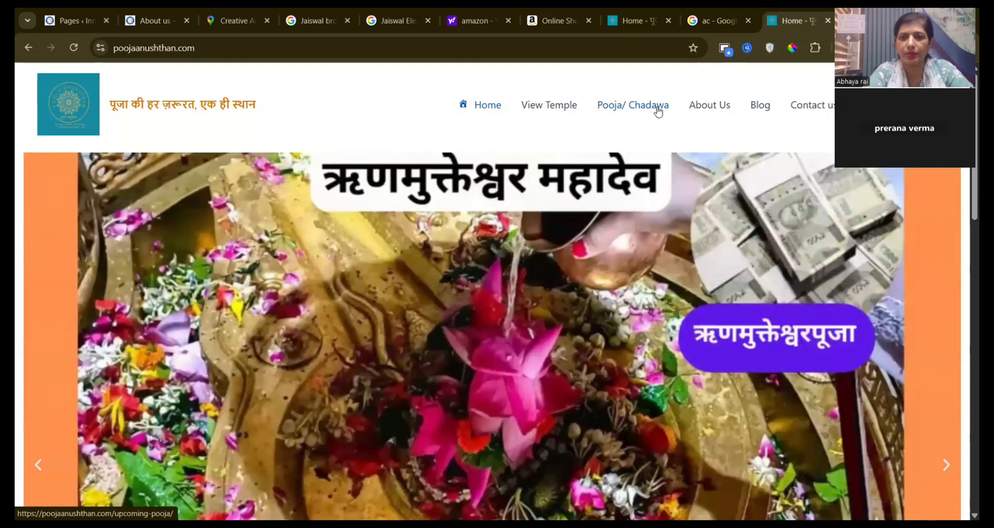
pyautogui.click(658, 110)
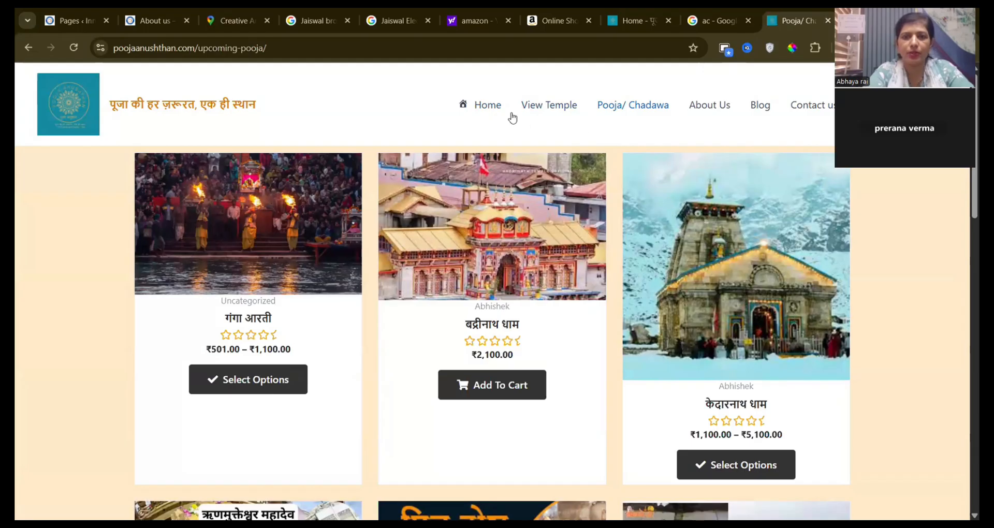
# Try to change the Product page's template in the page editor, and return to the pages list without saving.
pyautogui.click(77, 21)
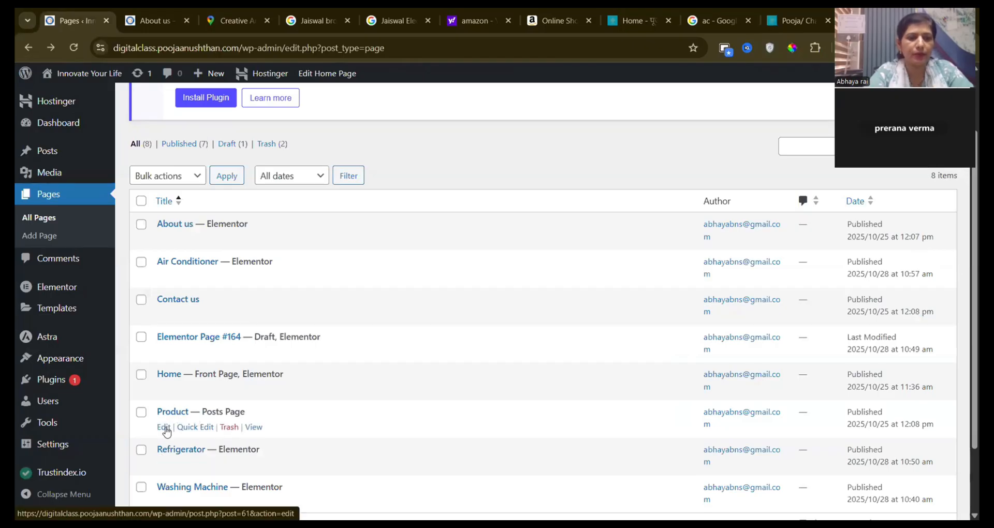
pyautogui.click(165, 429)
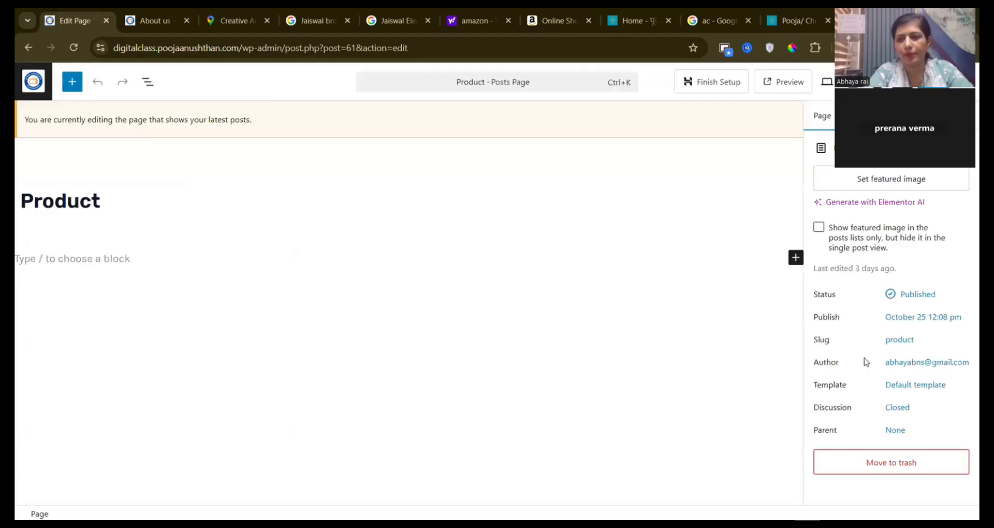
pyautogui.click(909, 387)
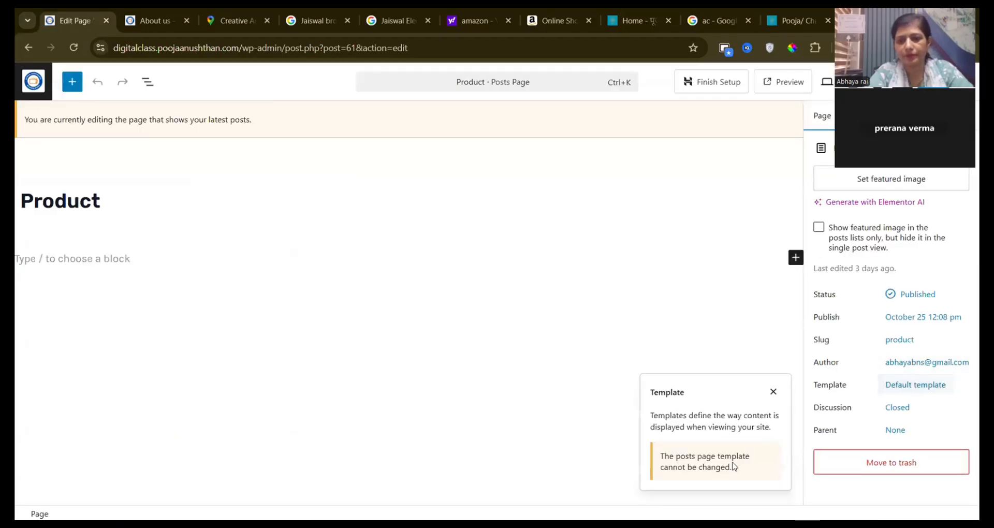
pyautogui.click(773, 392)
pyautogui.click(686, 317)
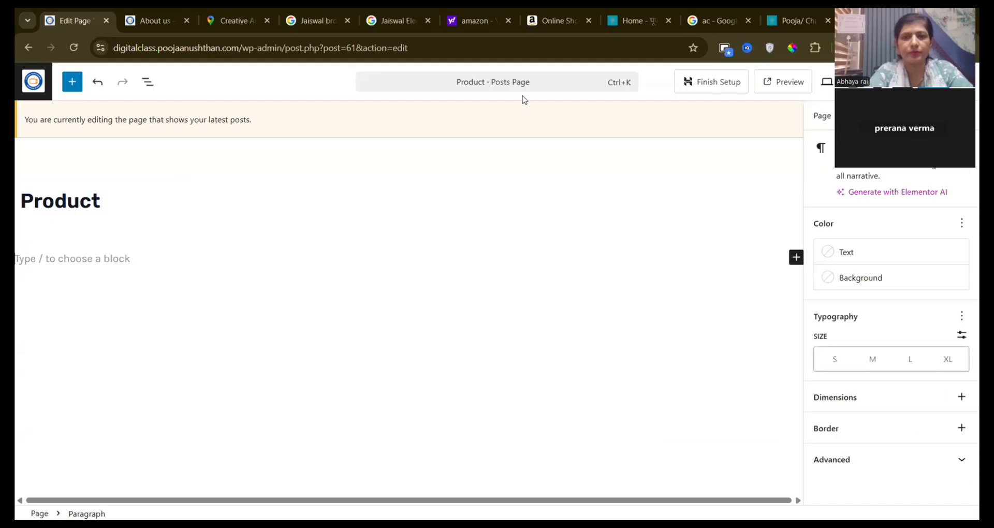
pyautogui.click(28, 48)
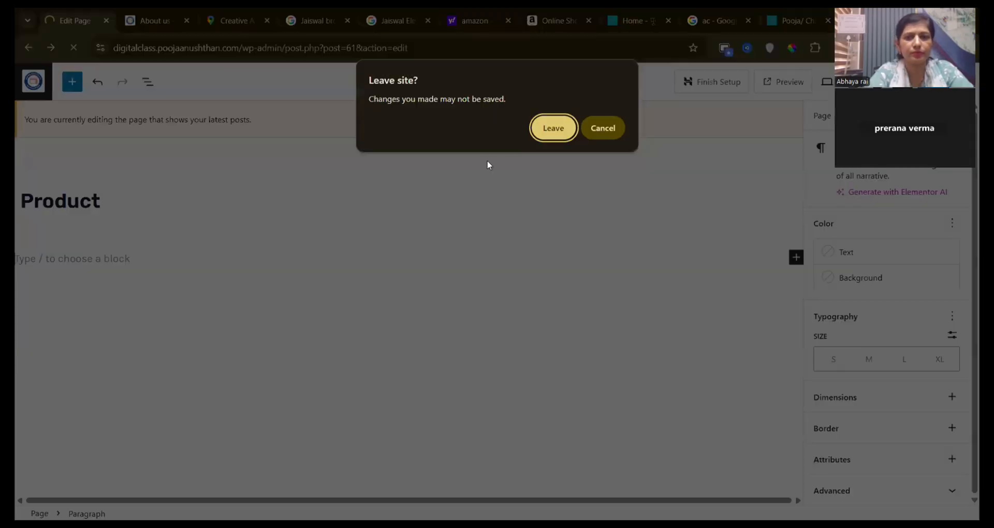
pyautogui.click(542, 135)
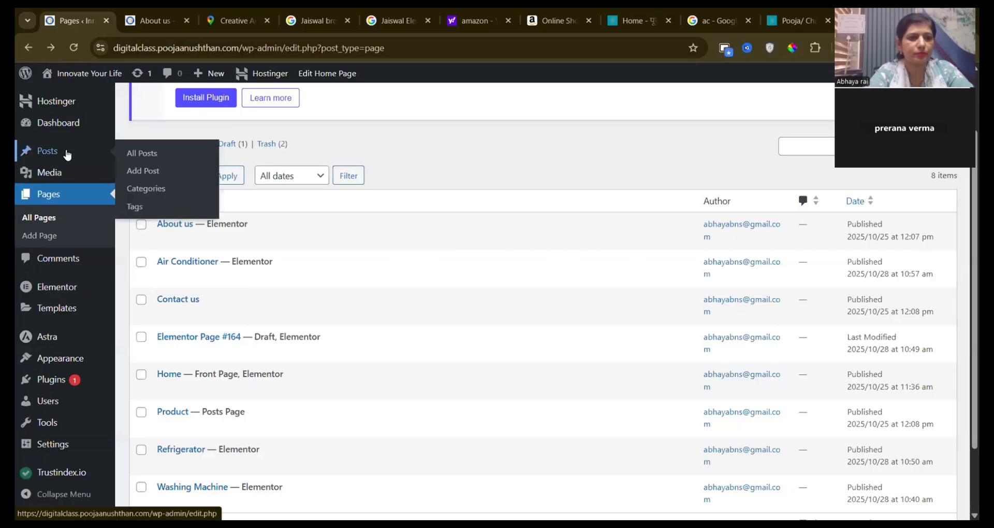
# Reload the list of all pages and examine the Product page's entry.
pyautogui.click(45, 220)
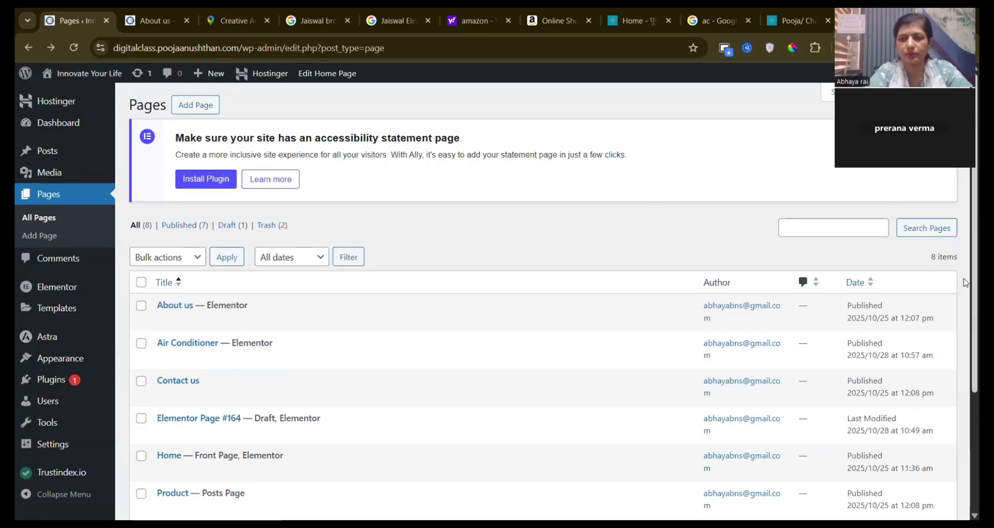
pyautogui.scroll(-1, 966, 363)
pyautogui.scroll(-2, 966, 388)
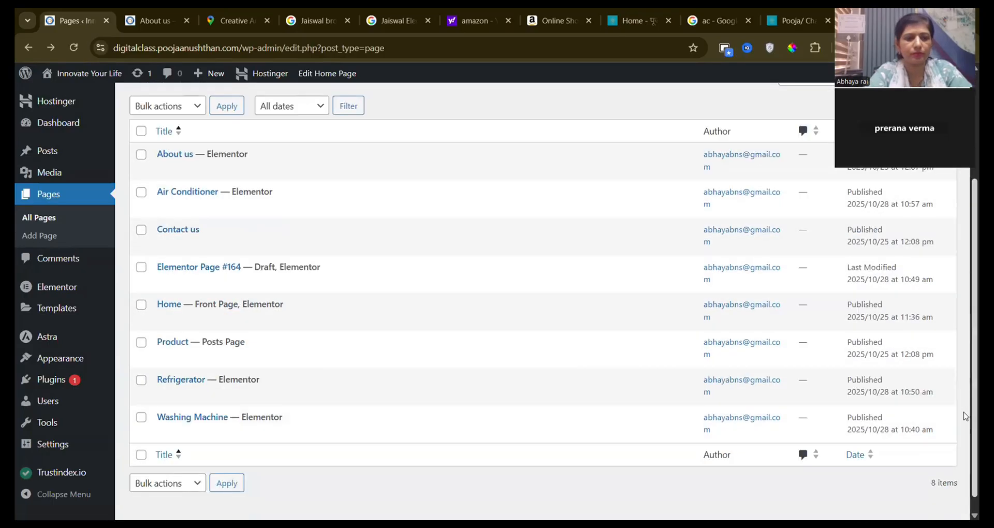
pyautogui.scroll(-1, 966, 416)
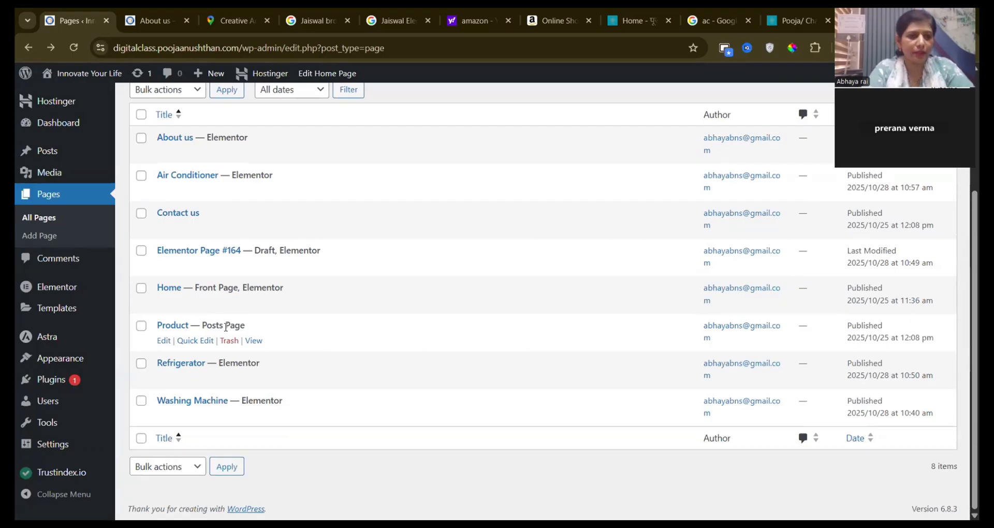
pyautogui.moveTo(63, 305)
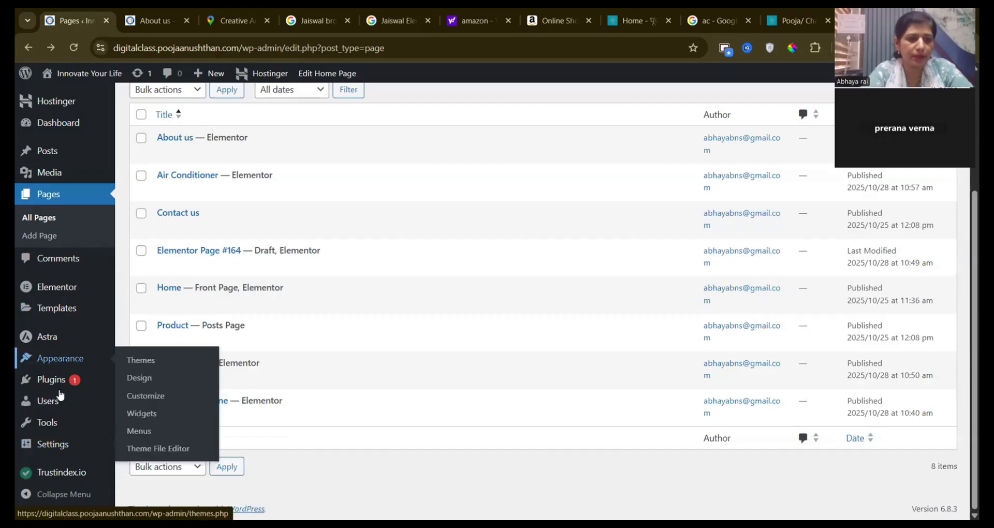
# Reset the Posts page to "— Select —" in the Reading settings, save the change and reopen the pages list at Product.
pyautogui.click(145, 354)
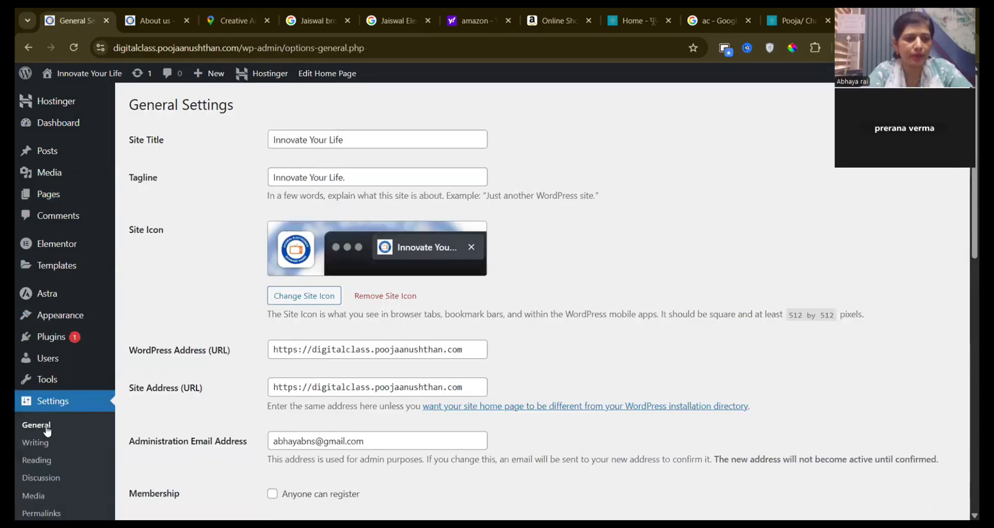
pyautogui.click(41, 462)
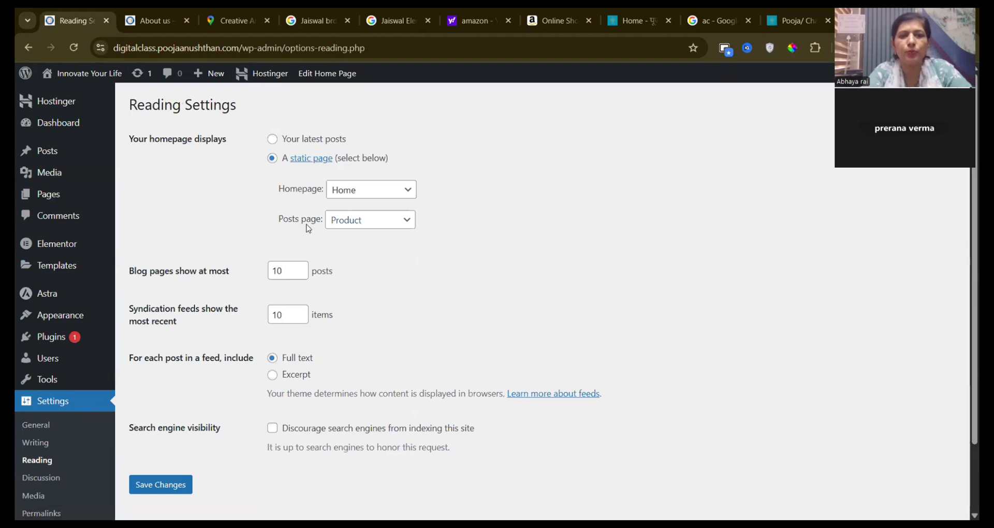
pyautogui.click(380, 227)
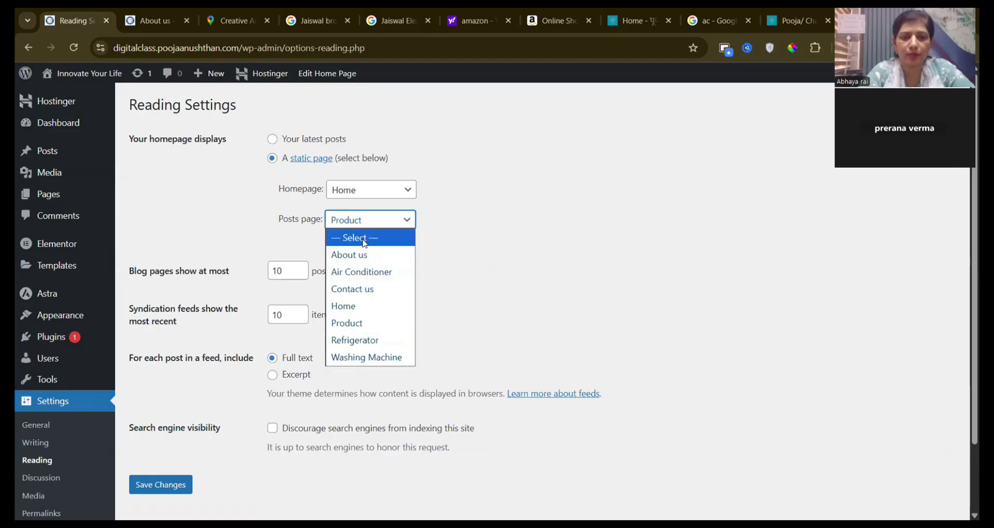
pyautogui.click(365, 239)
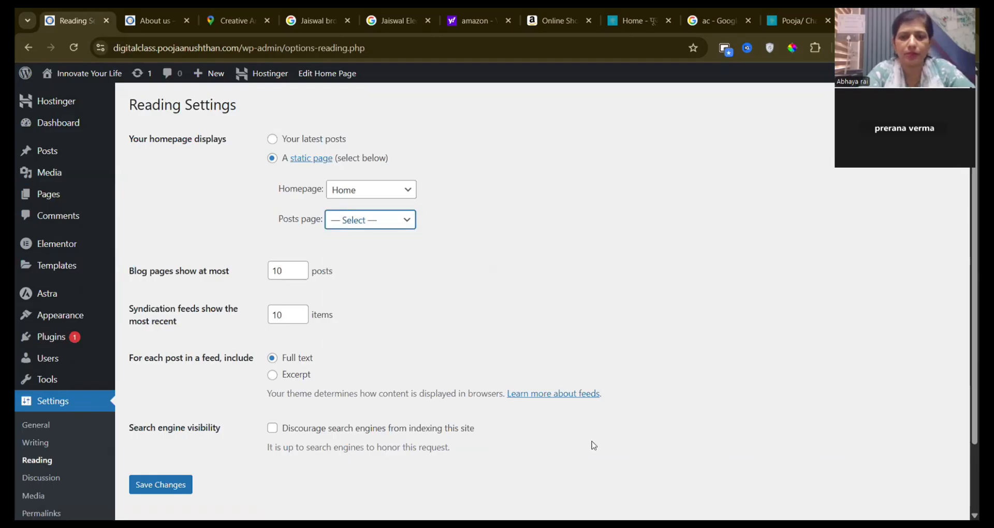
pyautogui.click(160, 491)
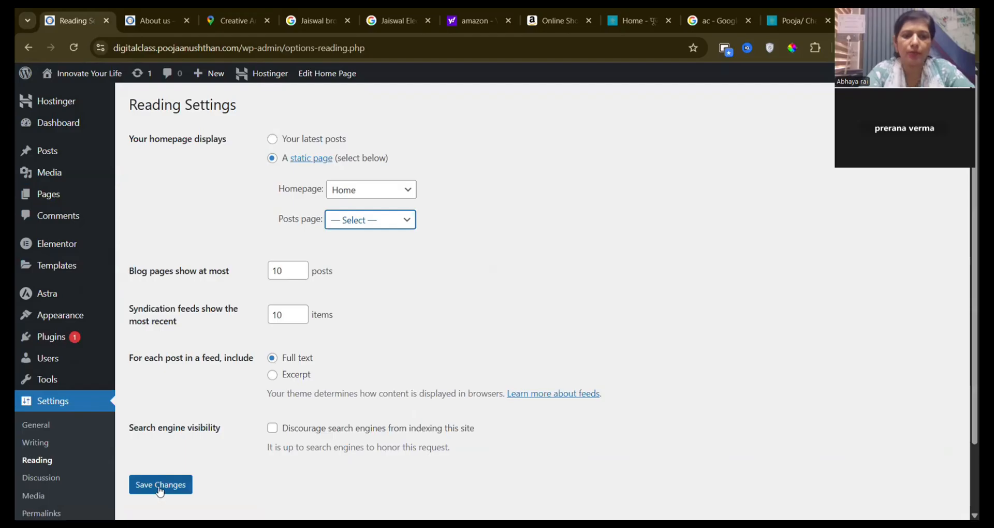
pyautogui.click(160, 486)
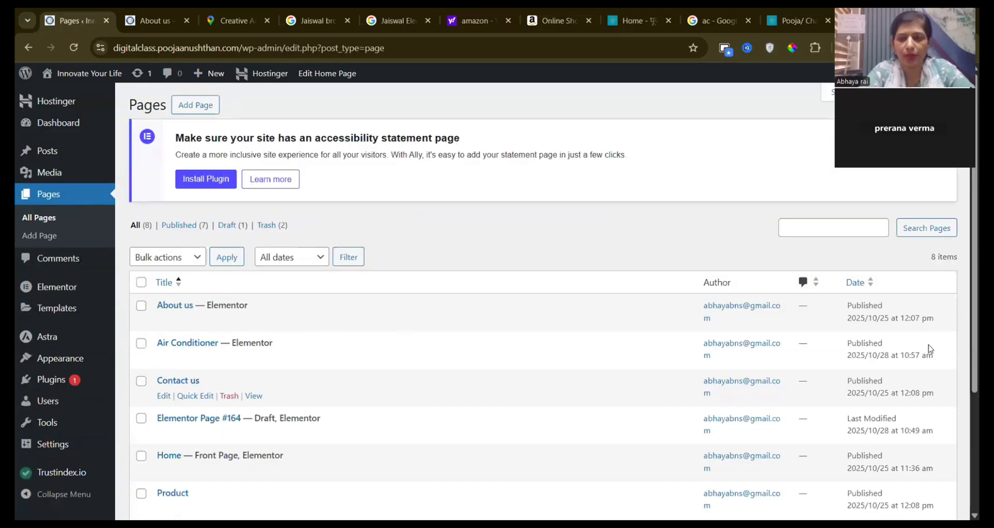
pyautogui.scroll(-2, 966, 360)
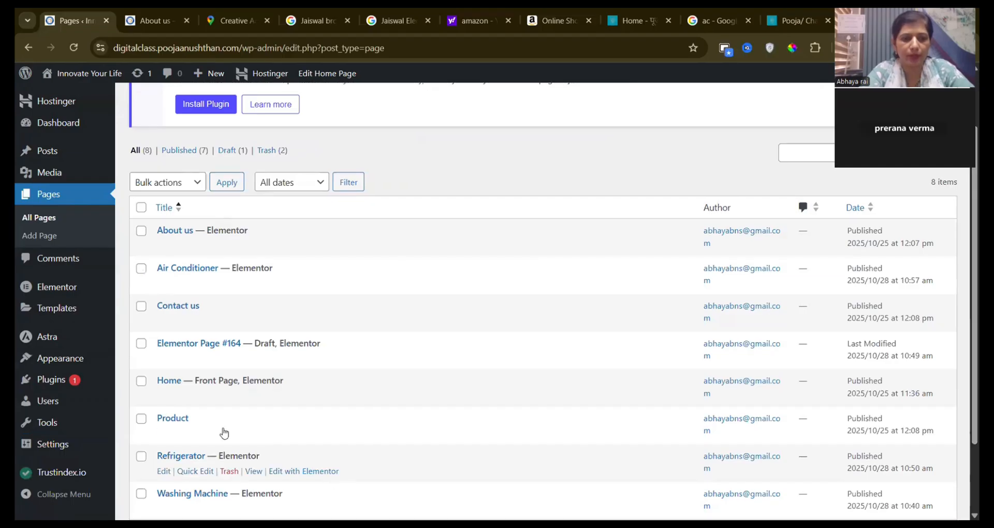
# Open the Product page for editing, set its template to Elementor Full Width and save the page.
pyautogui.click(164, 436)
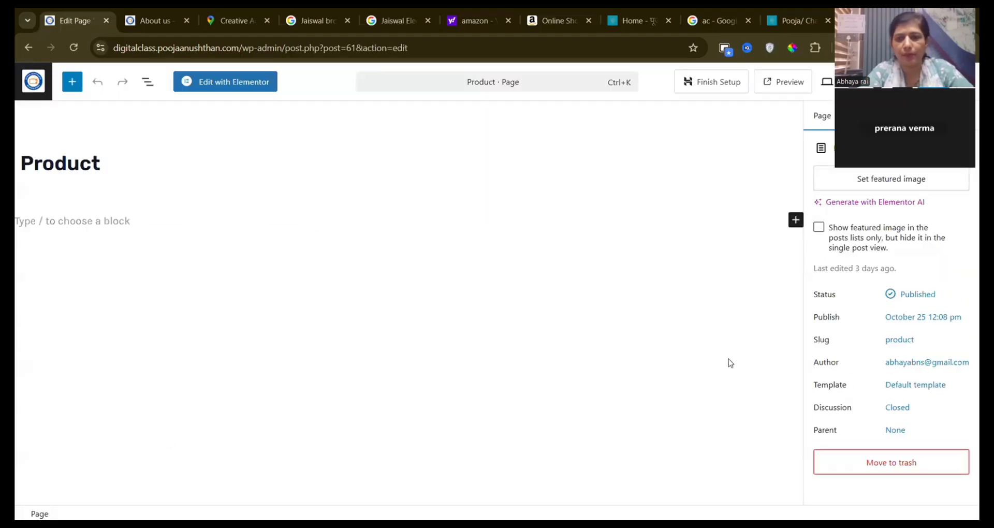
pyautogui.click(915, 386)
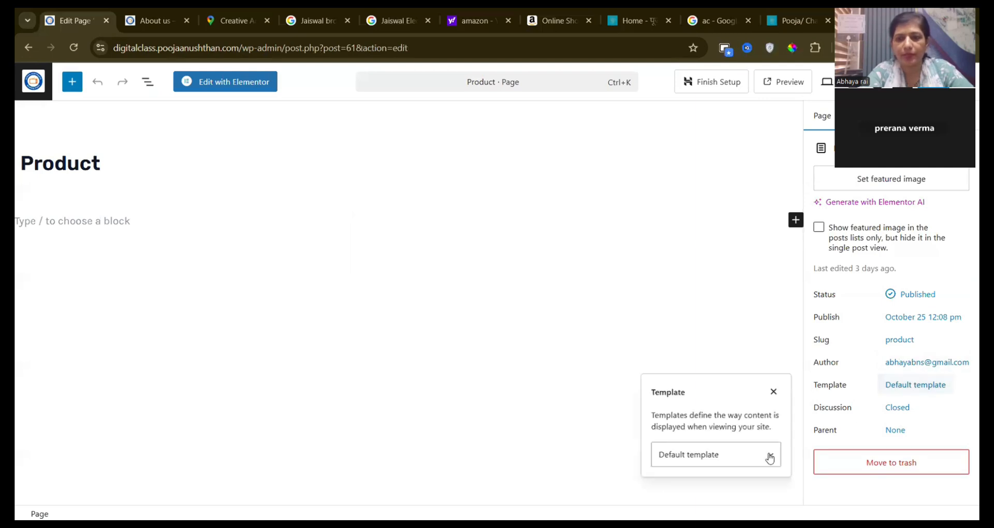
pyautogui.click(735, 460)
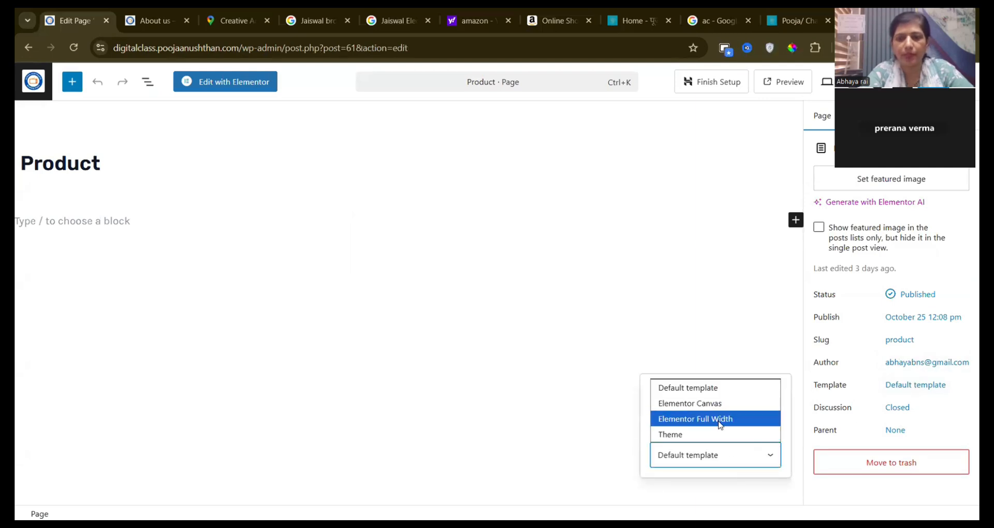
pyautogui.click(720, 420)
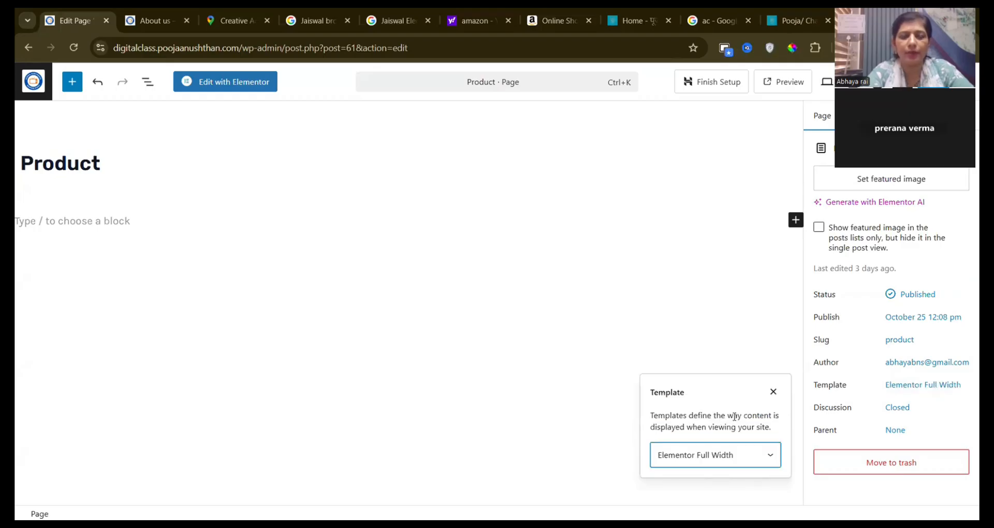
pyautogui.click(743, 334)
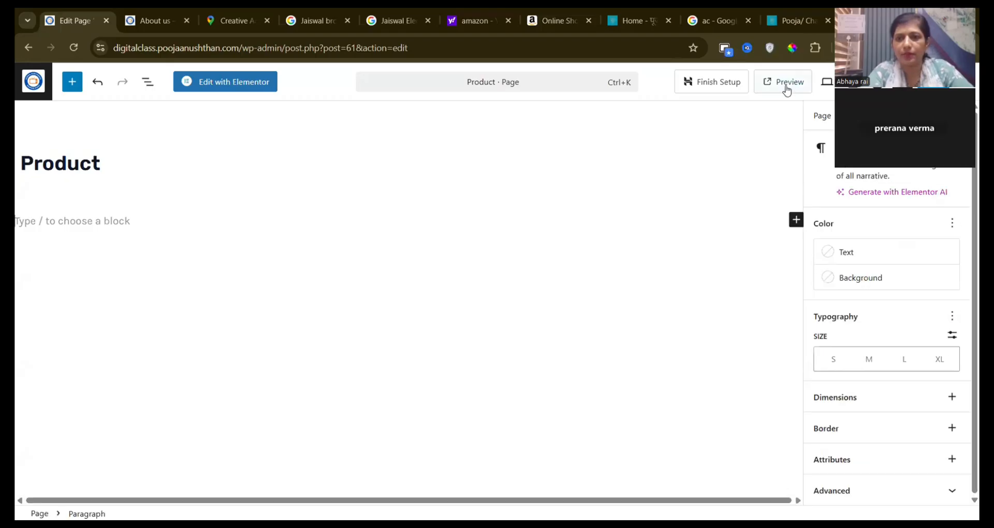
pyautogui.click(934, 82)
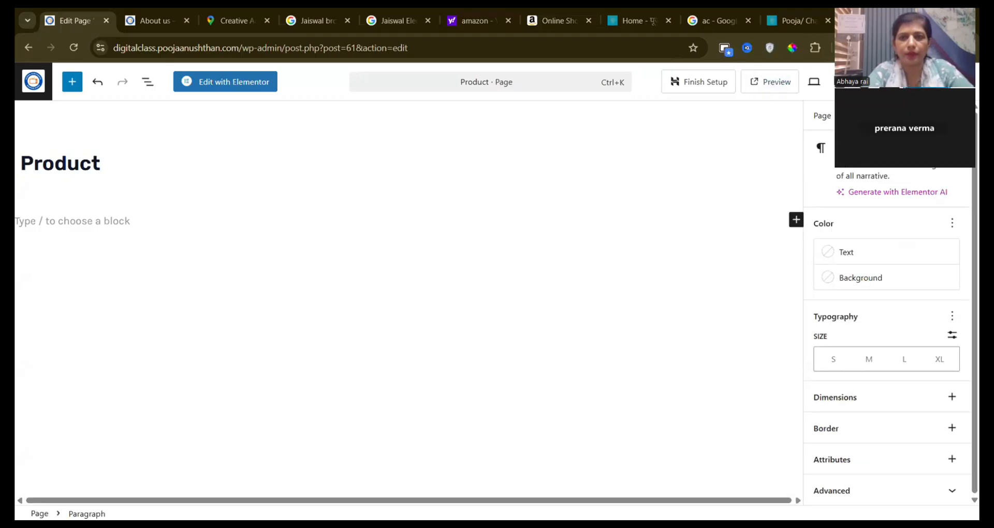
# Open the Product page in Elementor and add a Grid container with three columns and one row.
pyautogui.click(221, 87)
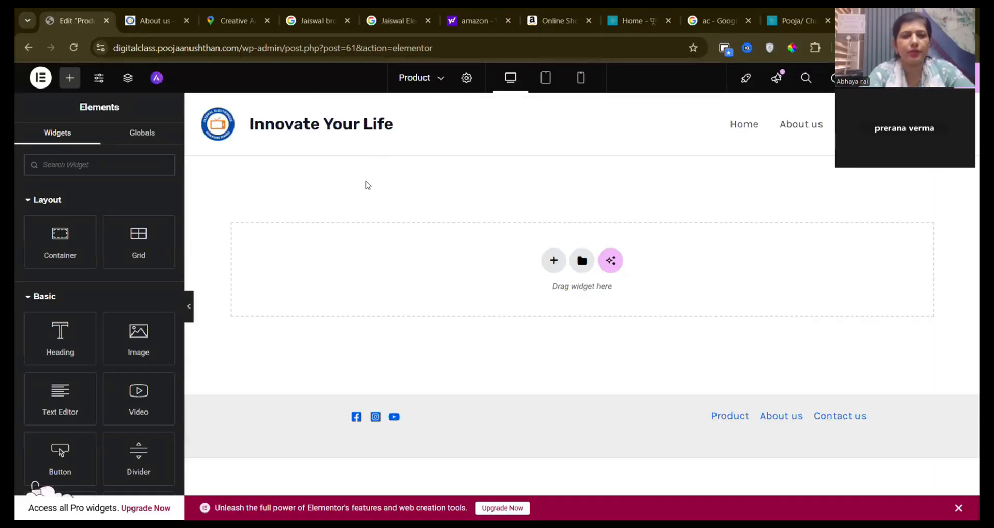
pyautogui.click(554, 263)
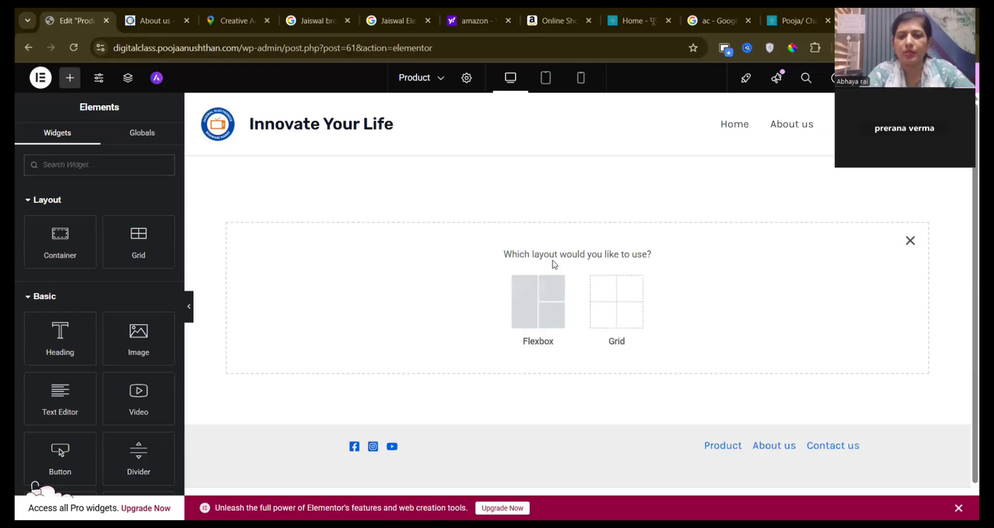
pyautogui.click(609, 316)
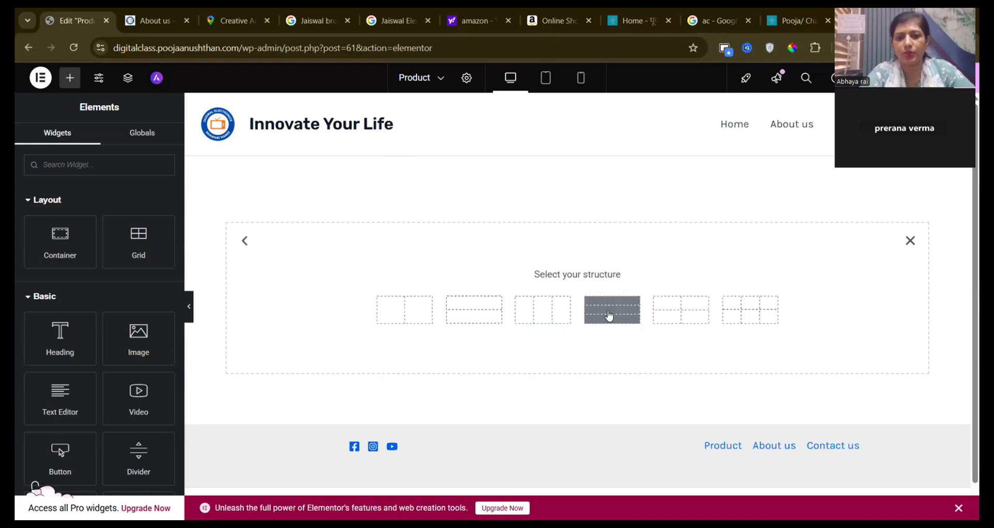
pyautogui.click(538, 313)
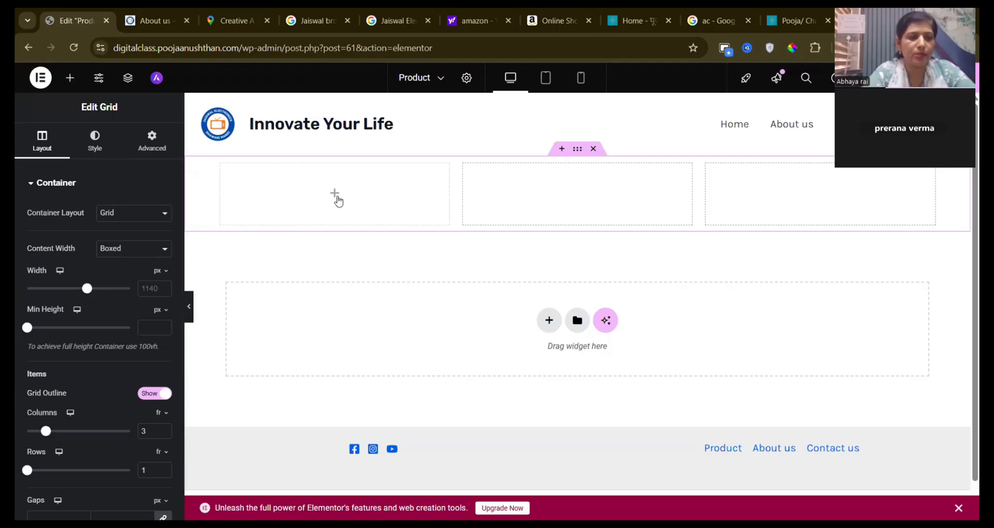
# Place an Image widget in the grid's first cell and insert the washing machine showroom photo unnamed-2.jpg from the media library.
pyautogui.click(335, 195)
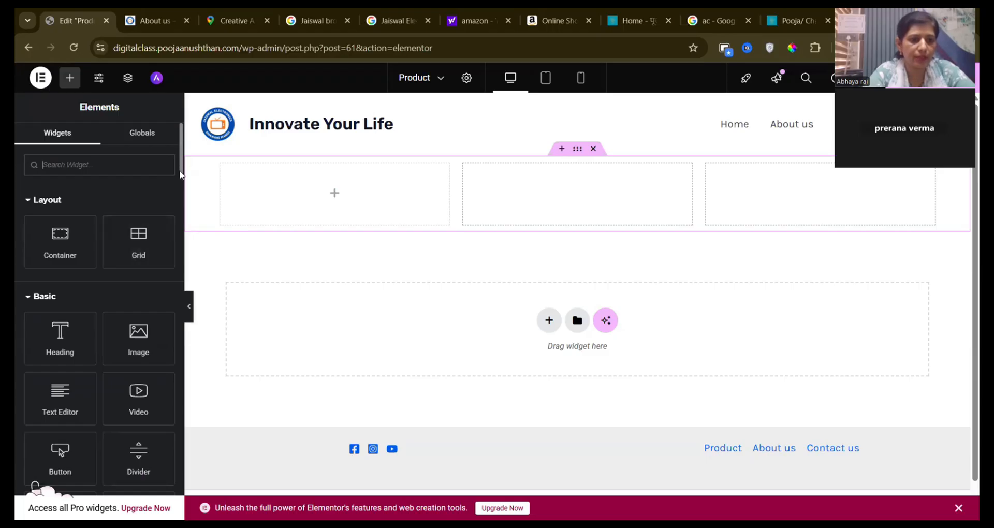
pyautogui.moveTo(180, 167); pyautogui.dragTo(176, 386)
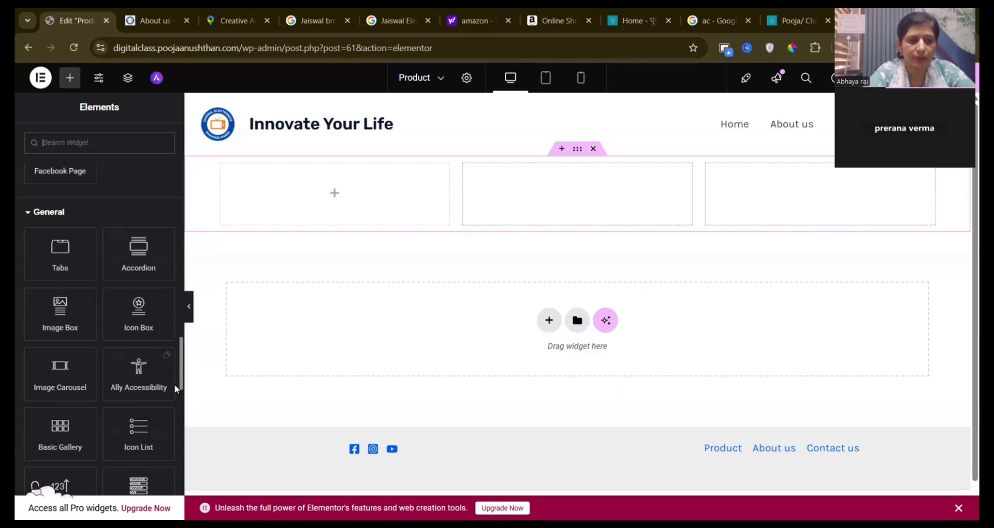
pyautogui.scroll(-4, 175, 384)
pyautogui.moveTo(173, 413); pyautogui.dragTo(177, 442)
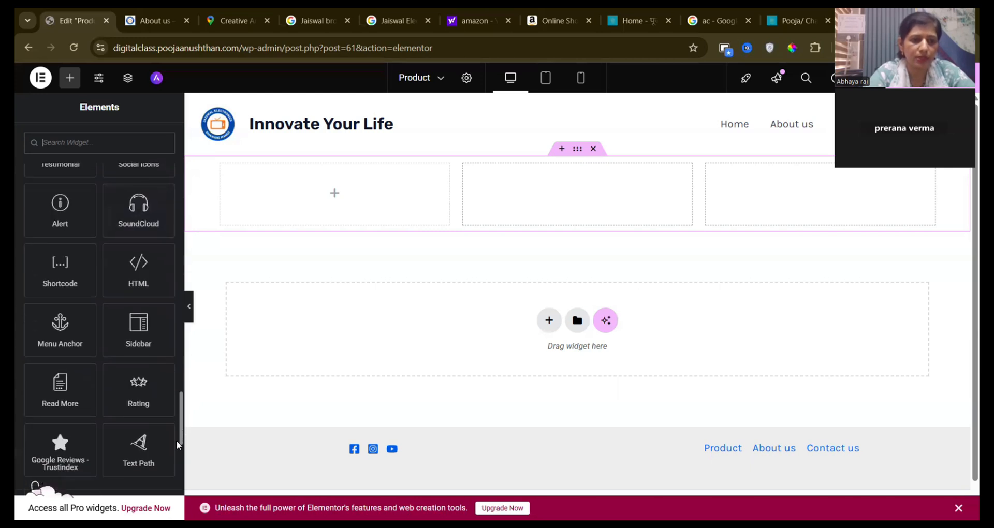
pyautogui.scroll(-5, 176, 447)
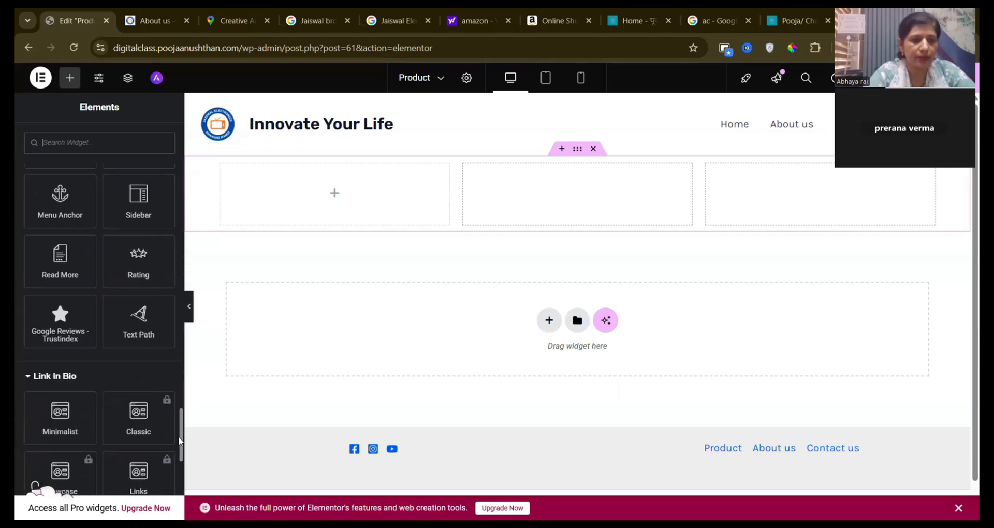
pyautogui.moveTo(177, 310); pyautogui.dragTo(287, 204)
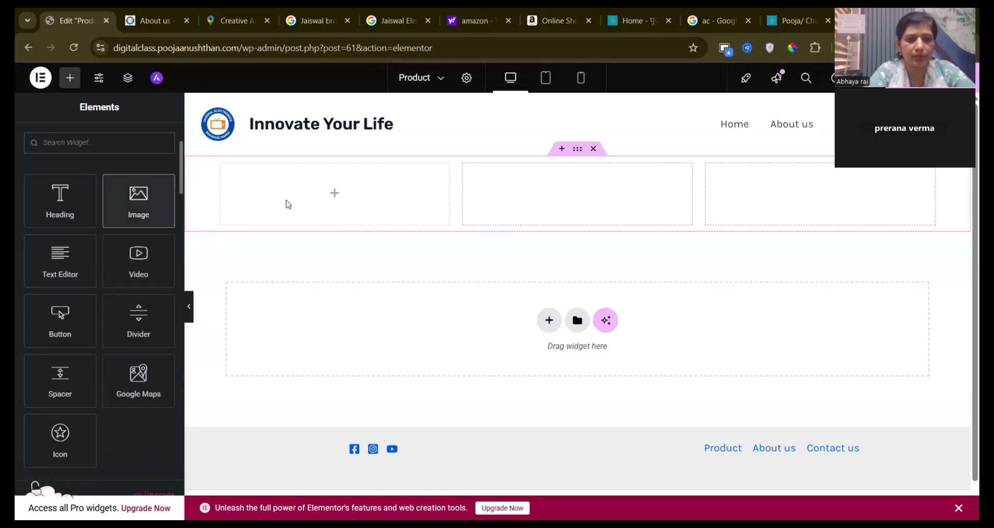
pyautogui.click(80, 284)
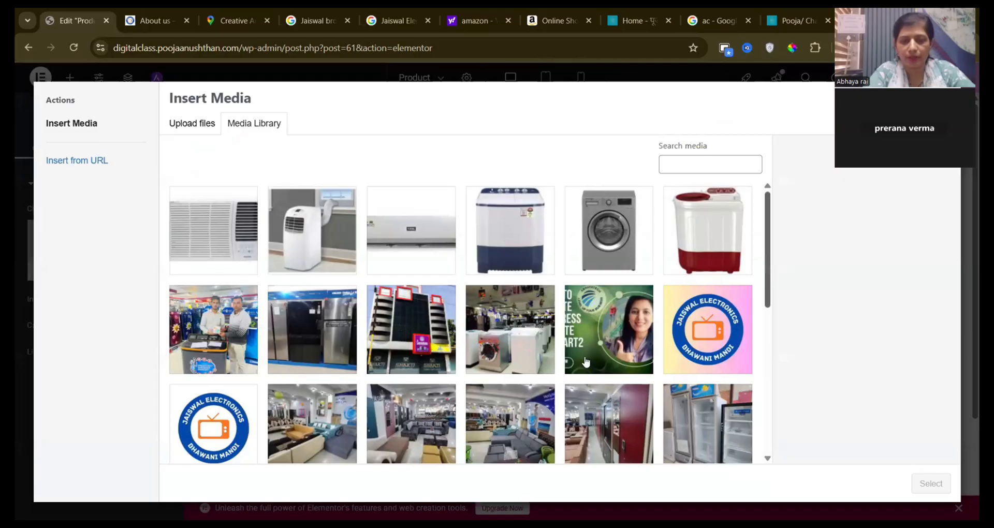
pyautogui.click(525, 351)
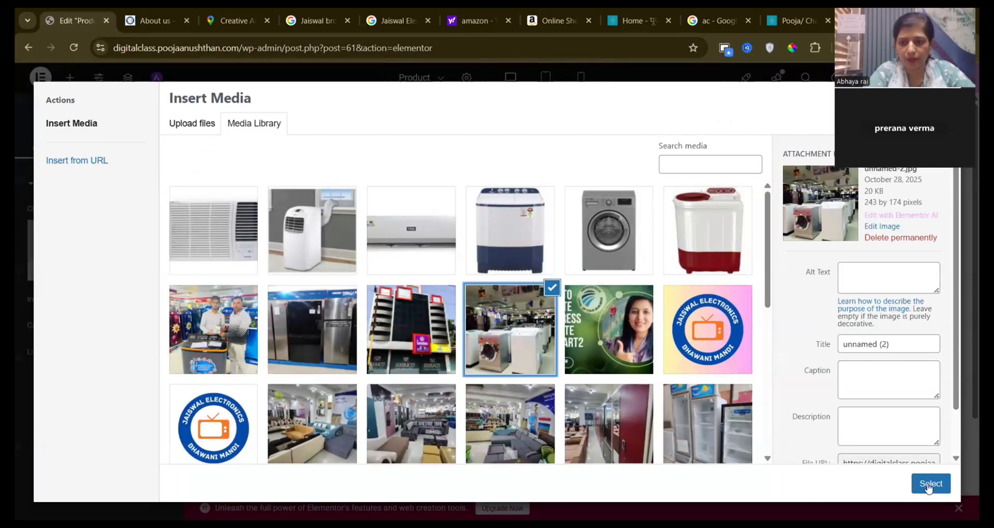
pyautogui.click(928, 485)
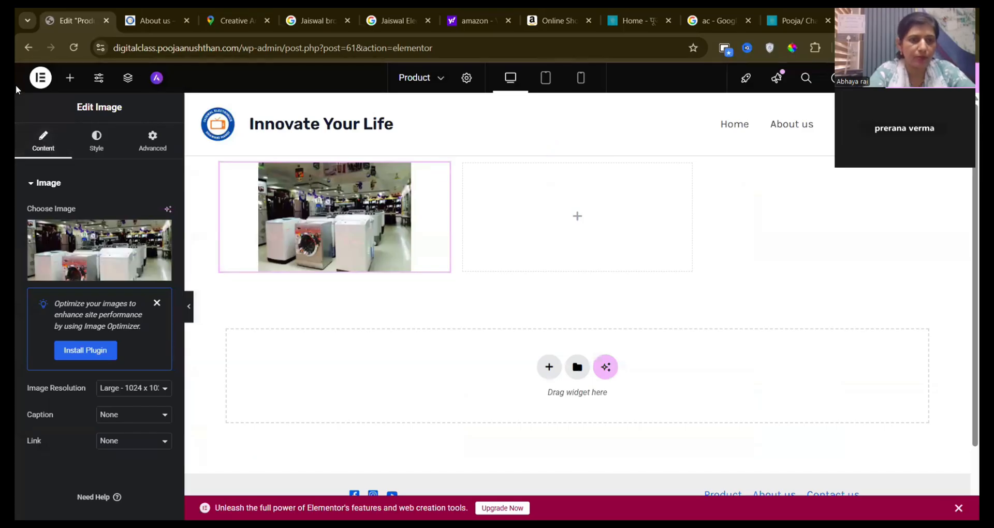
# Try to place a Button widget in the same grid cell as the showroom image.
pyautogui.click(71, 82)
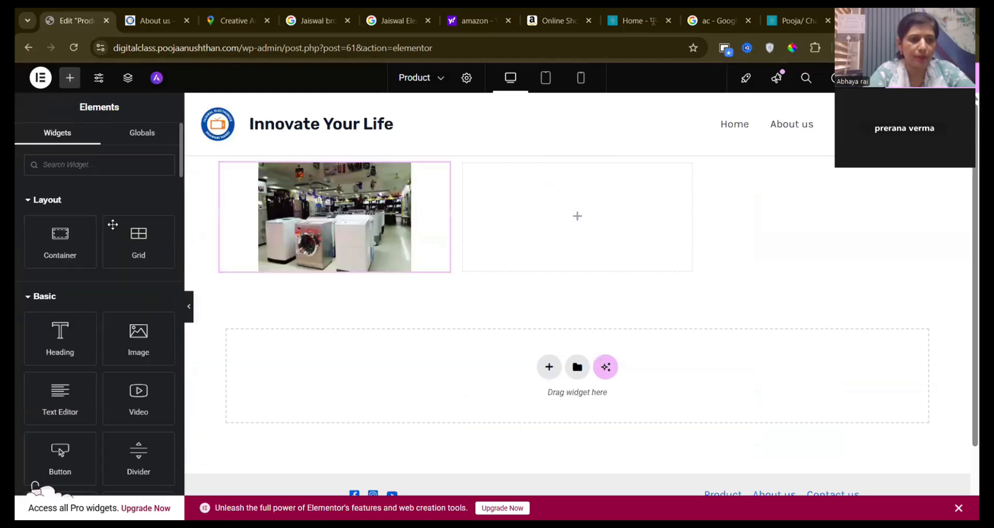
pyautogui.moveTo(63, 465); pyautogui.dragTo(371, 218)
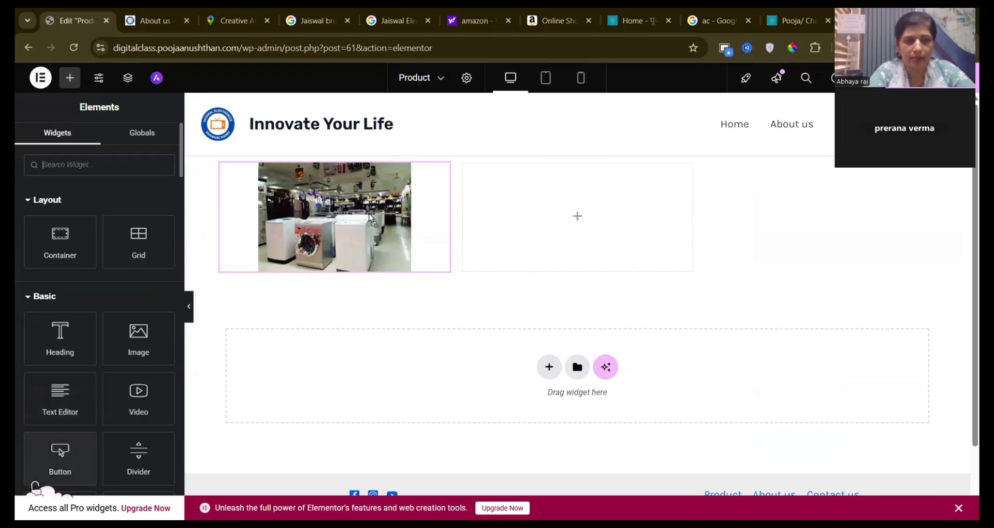
pyautogui.moveTo(322, 264); pyautogui.dragTo(332, 166)
pyautogui.moveTo(333, 234)
pyautogui.mouseDown()
pyautogui.moveTo(302, 246)
pyautogui.moveTo(215, 226)
pyautogui.moveTo(71, 464)
pyautogui.moveTo(346, 241)
pyautogui.mouseUp()
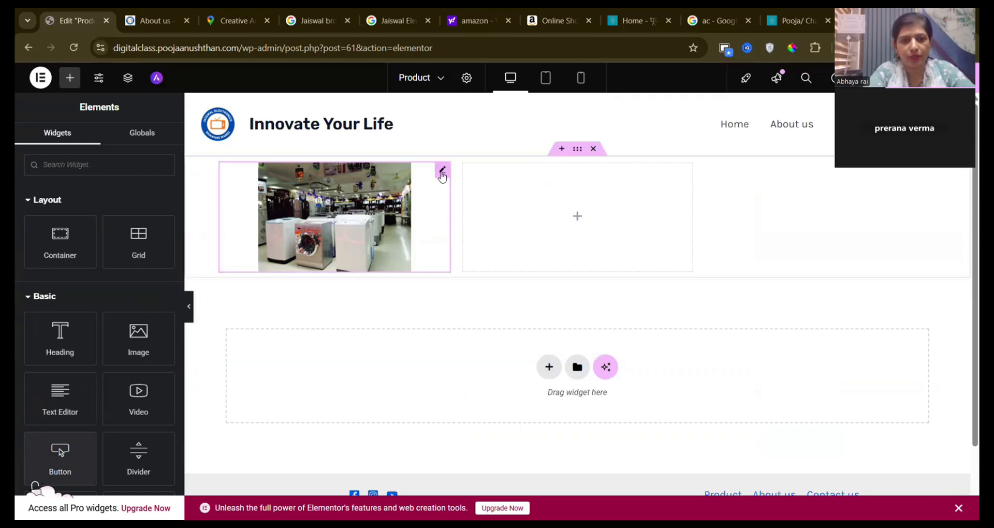
# Try a single-column Flexbox container below the image grid, and delete that container.
pyautogui.click(549, 367)
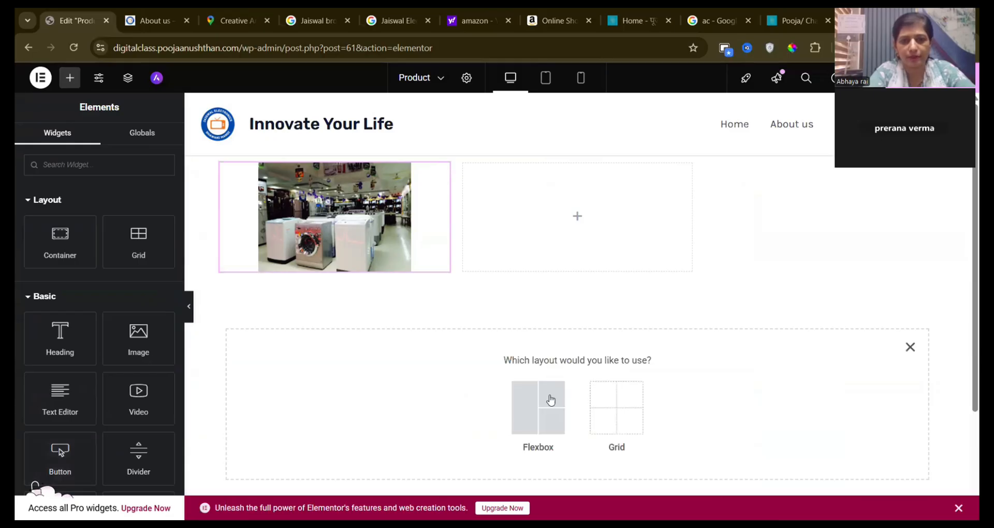
pyautogui.click(544, 411)
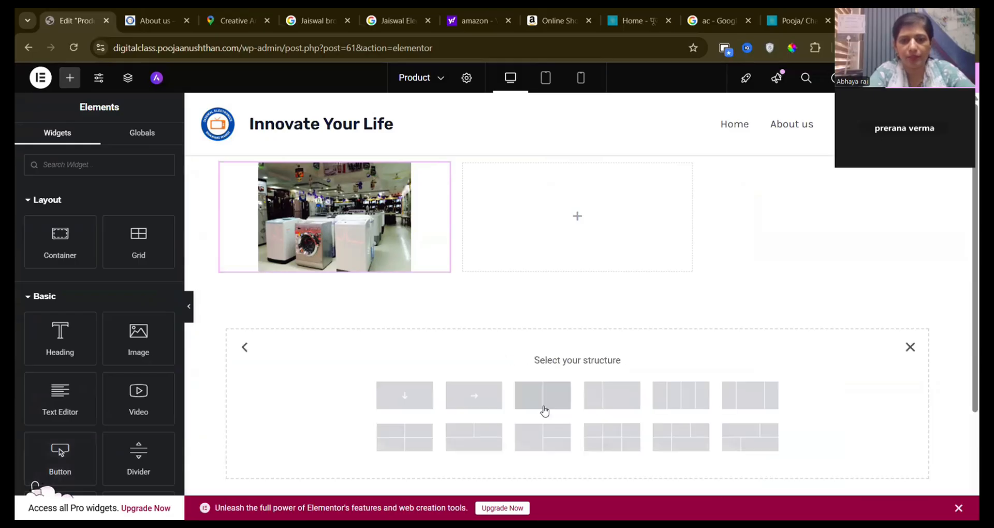
pyautogui.click(403, 396)
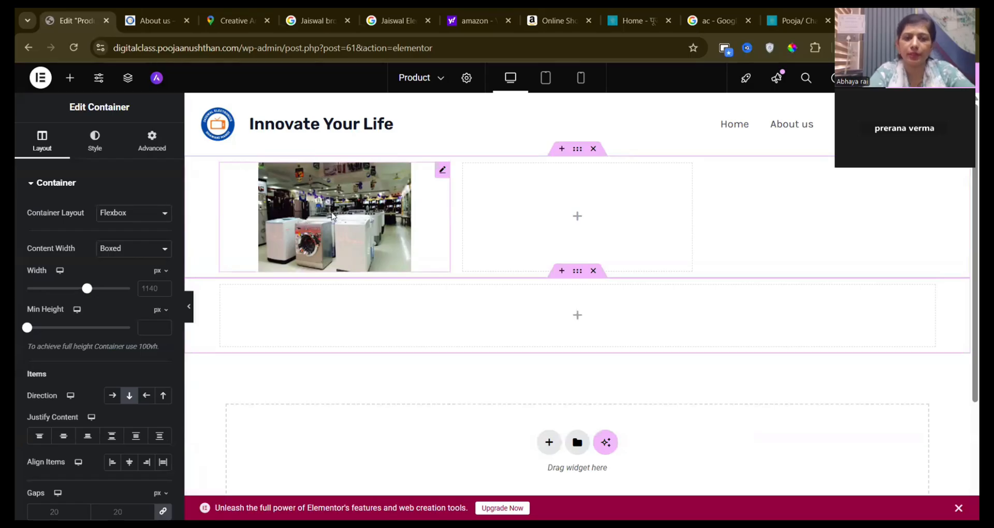
pyautogui.click(333, 216)
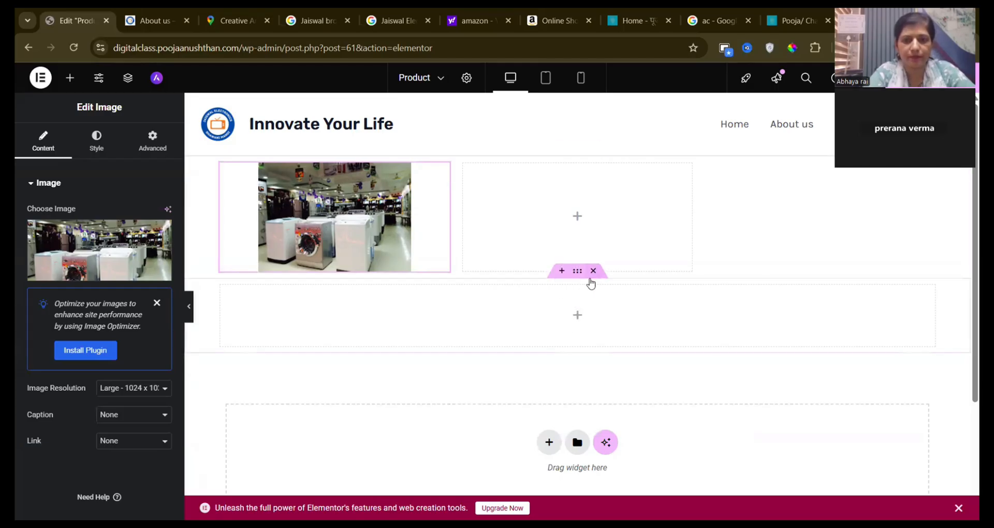
pyautogui.click(593, 272)
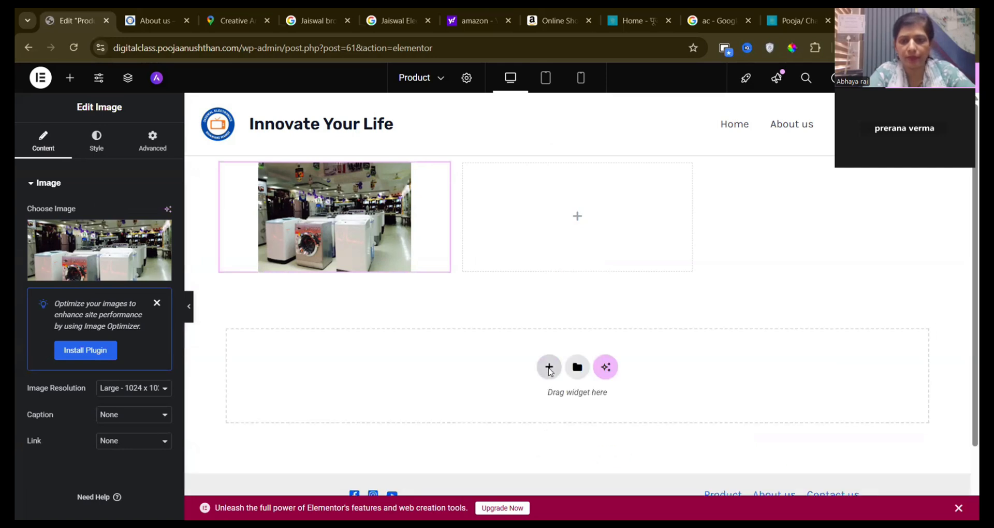
# Add a second Grid container with three columns and one row below the image, and place a Button widget in its first cell.
pyautogui.click(549, 368)
pyautogui.click(603, 407)
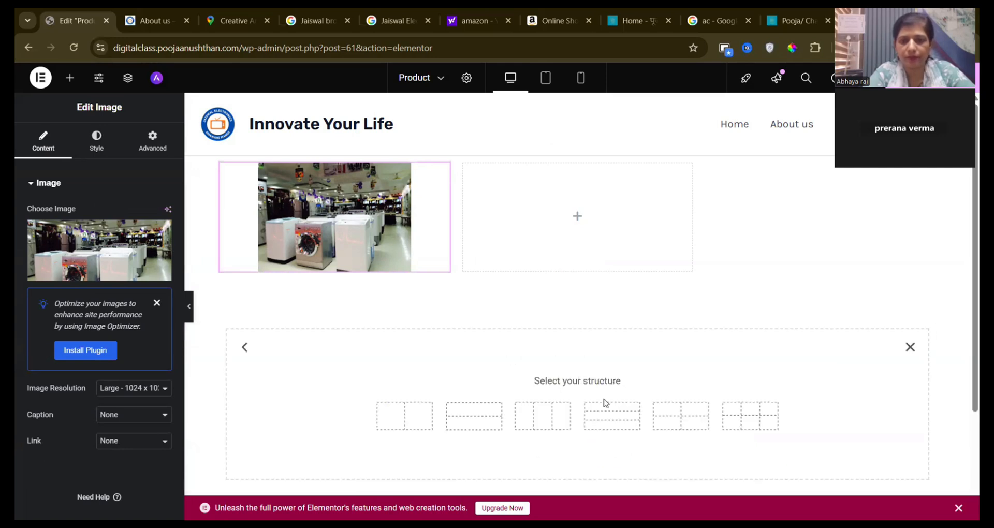
pyautogui.click(560, 418)
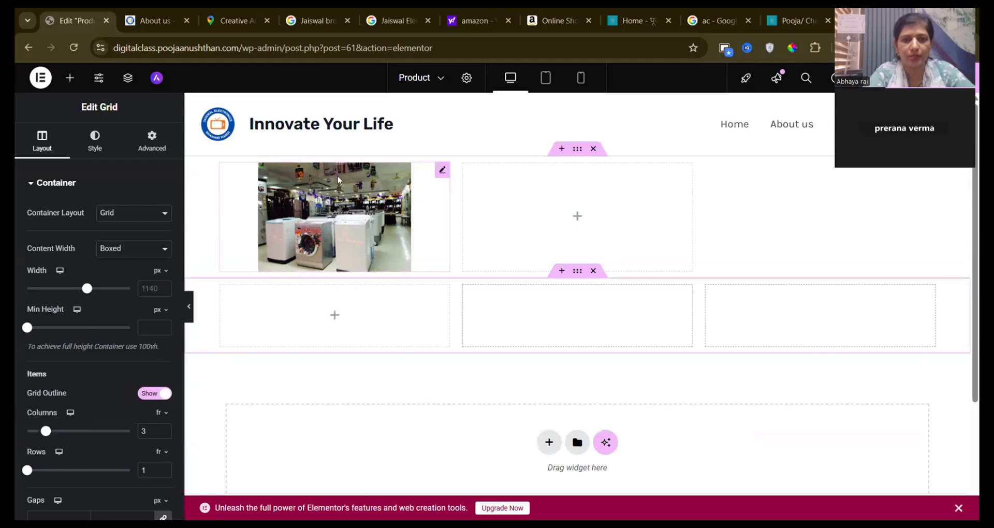
pyautogui.click(335, 317)
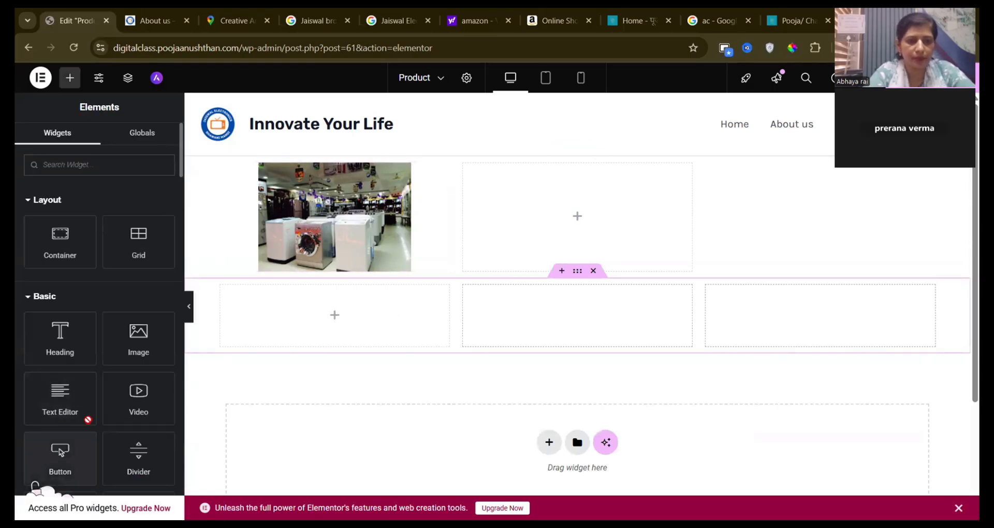
pyautogui.moveTo(88, 420); pyautogui.dragTo(287, 314)
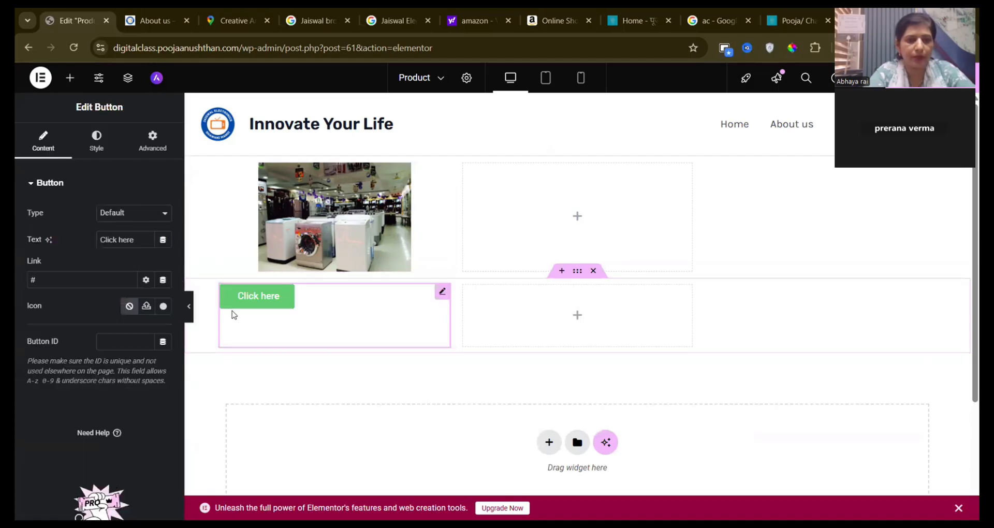
# Open the background color of the button below the washing machine photo for editing.
pyautogui.click(141, 240)
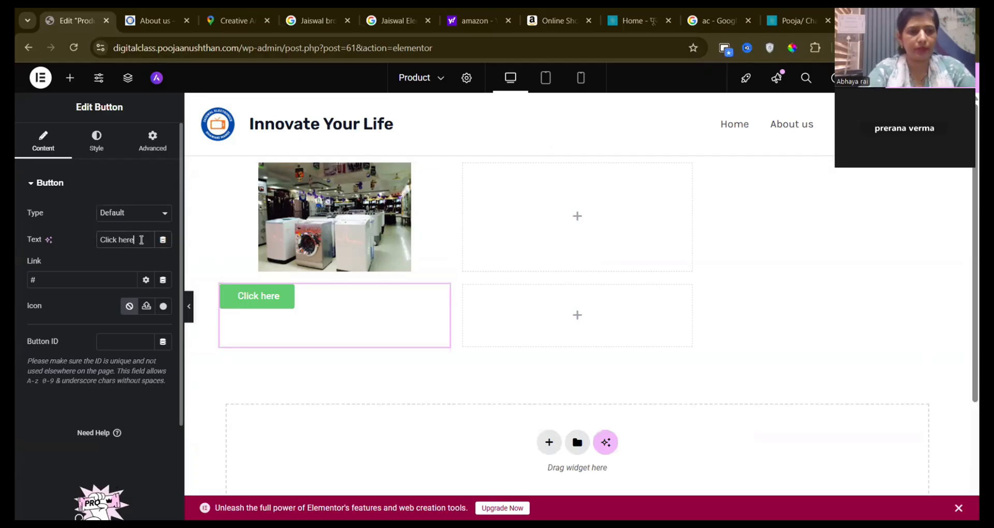
pyautogui.click(94, 143)
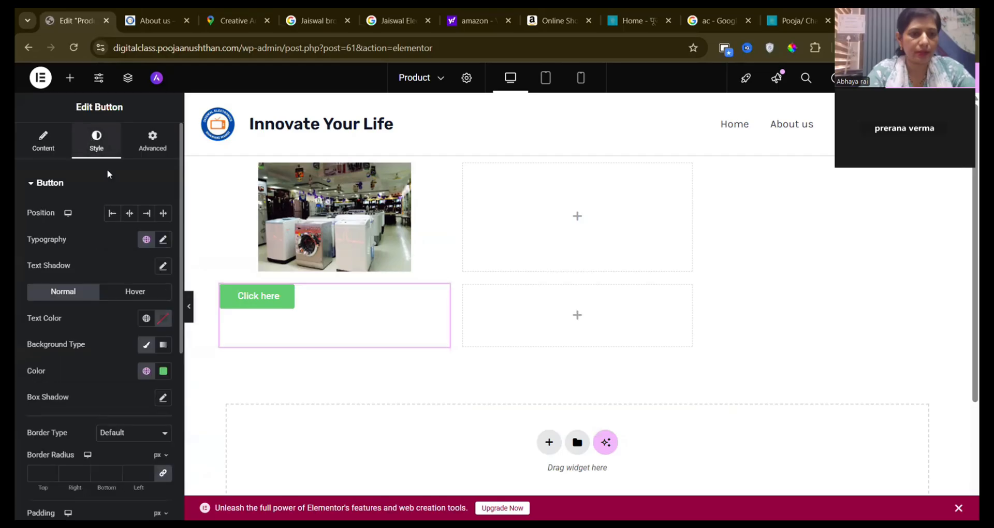
pyautogui.click(163, 372)
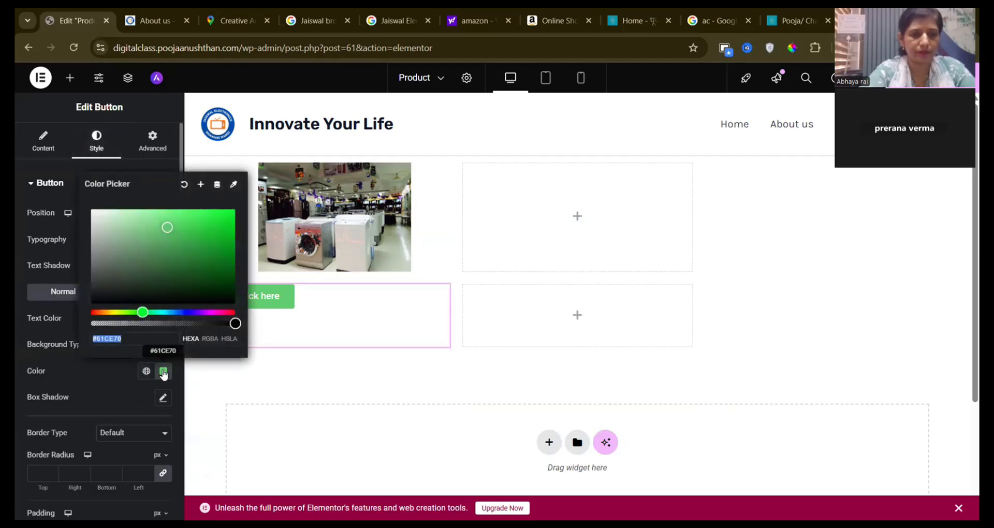
pyautogui.hotkey('ctrl', 'v')
pyautogui.press('BackSpace')
pyautogui.press('BackSpace')
pyautogui.press('BackSpace')
pyautogui.press('BackSpace')
pyautogui.press('BackSpace')
pyautogui.press('BackSpace')
pyautogui.press('BackSpace')
pyautogui.press('BackSpace')
pyautogui.press('BackSpace')
pyautogui.press('BackSpace')
pyautogui.press('BackSpace')
pyautogui.press('BackSpace')
pyautogui.press('BackSpace')
pyautogui.press('BackSpace')
pyautogui.press('BackSpace')
pyautogui.press('BackSpace')
pyautogui.press('BackSpace')
pyautogui.press('BackSpace')
pyautogui.press('BackSpace')
pyautogui.press('BackSpace')
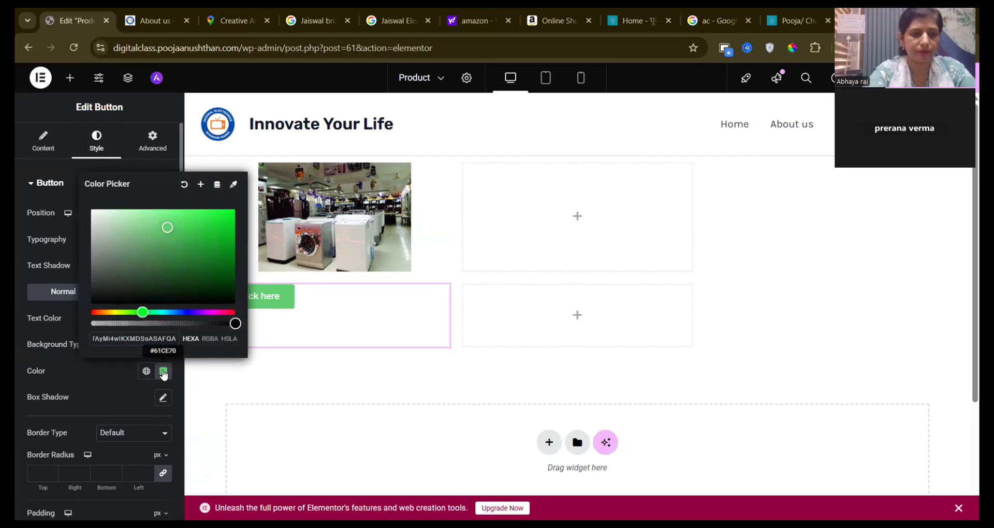
pyautogui.press('BackSpace')
pyautogui.press('BackSpace')
pyautogui.press('BackSpace')
pyautogui.press('BackSpace')
pyautogui.press('BackSpace')
pyautogui.press('BackSpace')
pyautogui.press('BackSpace')
pyautogui.press('BackSpace')
pyautogui.press('BackSpace')
pyautogui.press('BackSpace')
pyautogui.press('BackSpace')
pyautogui.press('BackSpace')
pyautogui.press('BackSpace')
pyautogui.press('BackSpace')
pyautogui.press('BackSpace')
pyautogui.press('BackSpace')
pyautogui.press('BackSpace')
pyautogui.press('BackSpace')
pyautogui.press('BackSpace')
pyautogui.press('BackSpace')
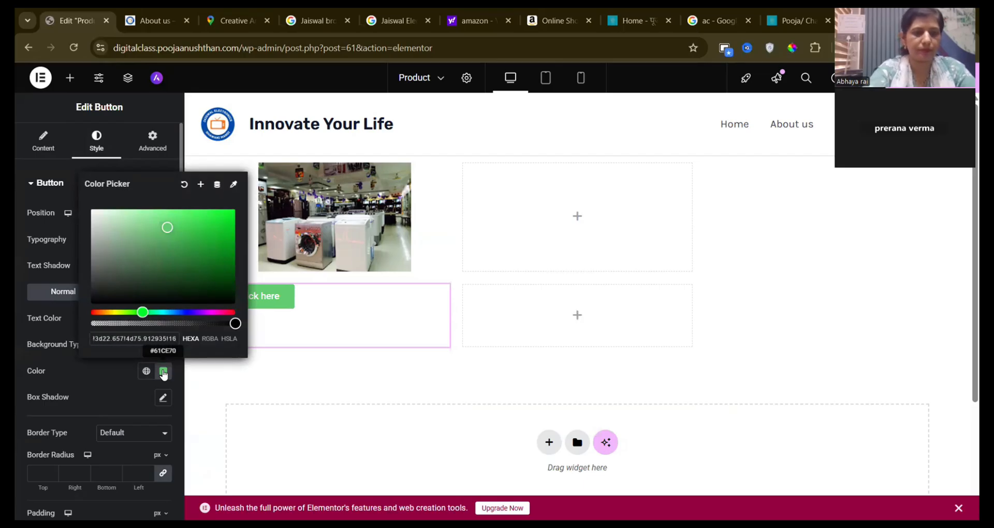
pyautogui.press('BackSpace')
pyautogui.press('BackSpace')
pyautogui.press('BackSpace')
pyautogui.press('BackSpace')
pyautogui.press('BackSpace')
pyautogui.press('BackSpace')
pyautogui.press('BackSpace')
pyautogui.press('BackSpace')
pyautogui.press('BackSpace')
pyautogui.press('BackSpace')
pyautogui.press('BackSpace')
pyautogui.press('BackSpace')
pyautogui.press('BackSpace')
pyautogui.press('BackSpace')
pyautogui.press('BackSpace')
pyautogui.press('BackSpace')
pyautogui.press('BackSpace')
pyautogui.press('BackSpace')
pyautogui.press('BackSpace')
pyautogui.press('BackSpace')
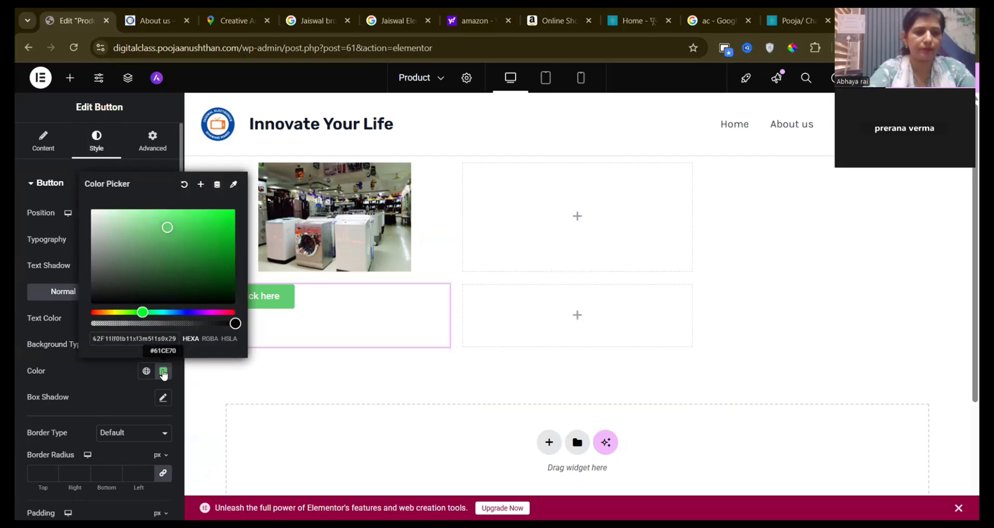
pyautogui.press('BackSpace')
pyautogui.press('BackSpace')
pyautogui.press('BackSpace')
pyautogui.press('BackSpace')
pyautogui.press('BackSpace')
pyautogui.press('BackSpace')
pyautogui.press('BackSpace')
pyautogui.press('BackSpace')
pyautogui.press('BackSpace')
pyautogui.press('BackSpace')
pyautogui.press('BackSpace')
pyautogui.press('BackSpace')
pyautogui.press('BackSpace')
pyautogui.press('BackSpace')
pyautogui.press('BackSpace')
pyautogui.press('BackSpace')
pyautogui.press('BackSpace')
pyautogui.press('BackSpace')
pyautogui.press('BackSpace')
pyautogui.press('BackSpace')
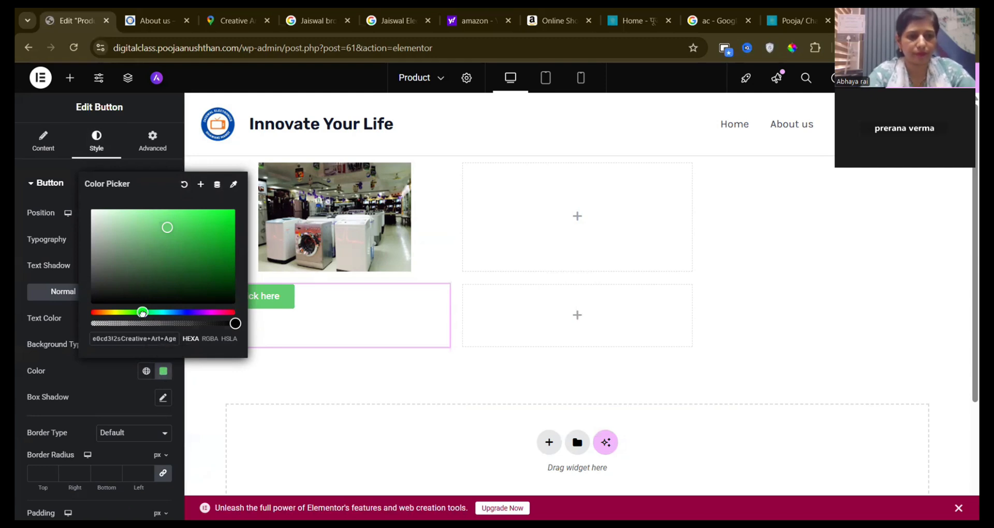
# Set the button's background color to blue #467AFD and center the button in its cell.
pyautogui.moveTo(143, 313); pyautogui.dragTo(180, 313)
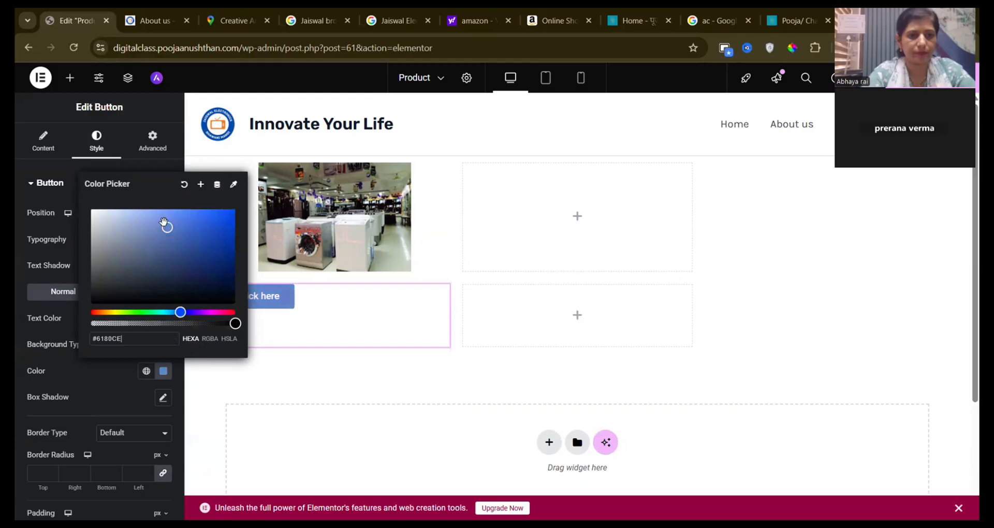
pyautogui.moveTo(166, 225); pyautogui.dragTo(196, 211)
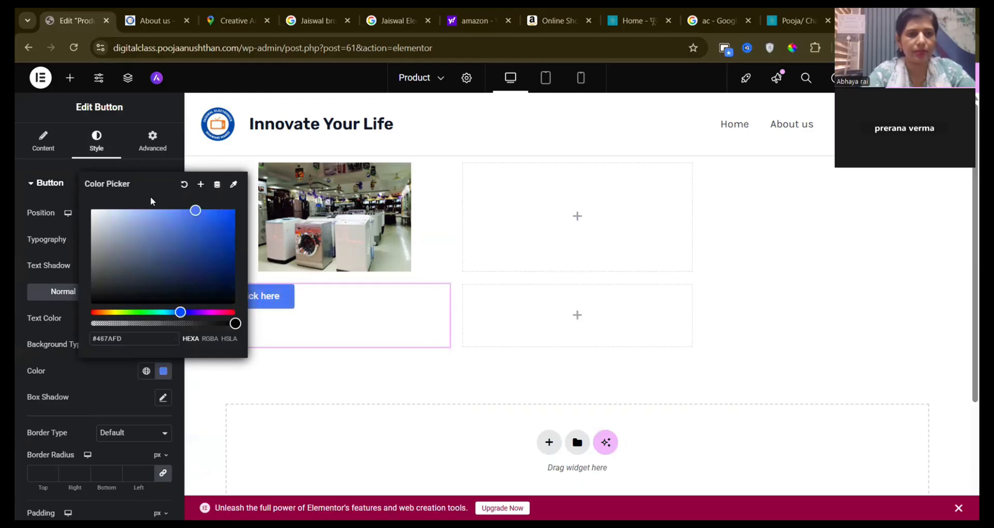
pyautogui.click(164, 160)
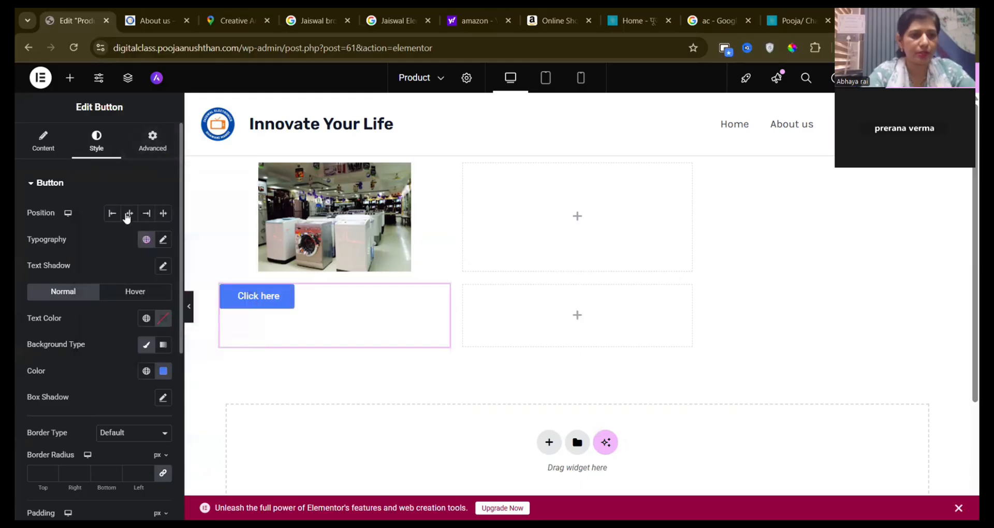
pyautogui.click(127, 214)
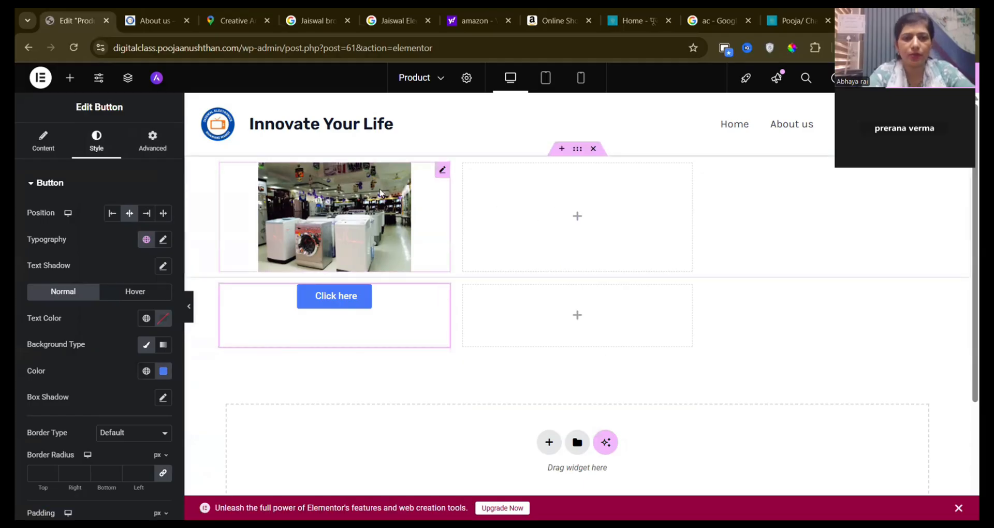
# Duplicate the washing machine photo into the grid's second cell and replace the copy with the air conditioner image download-22.jpeg from the media library.
pyautogui.click(441, 171)
pyautogui.rightClick(443, 176)
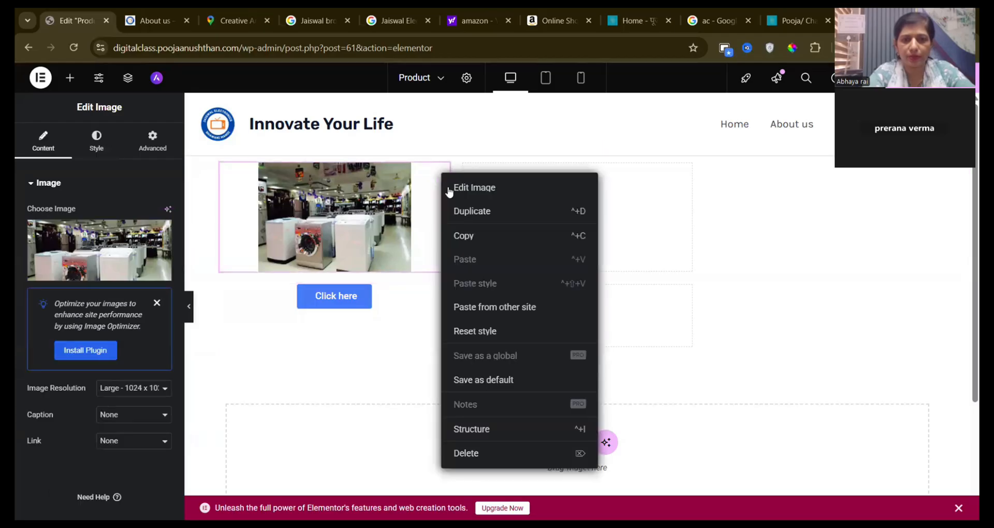
pyautogui.click(458, 209)
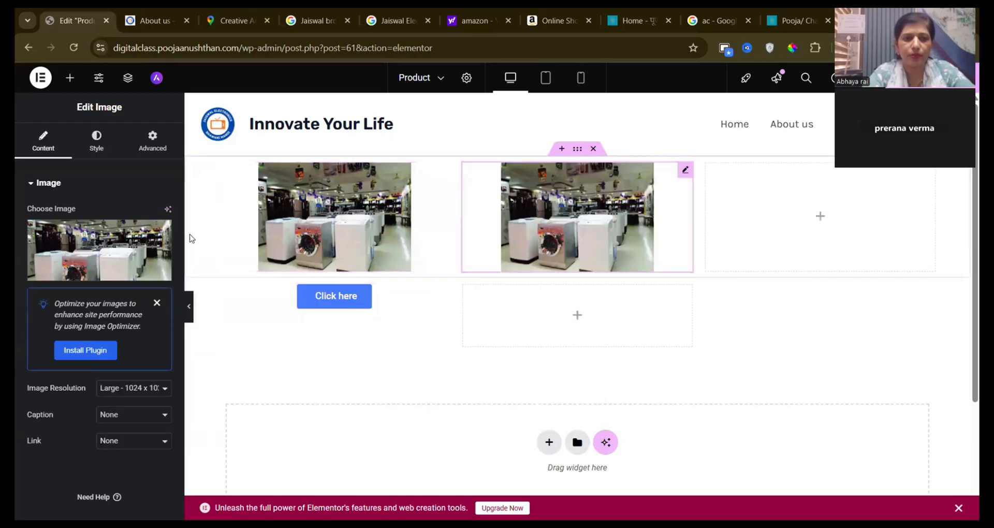
pyautogui.click(87, 274)
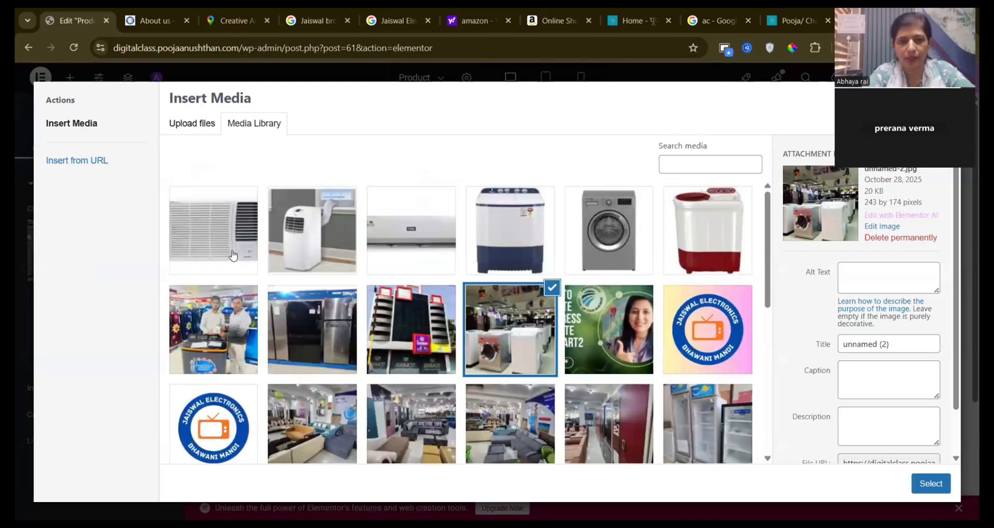
pyautogui.click(387, 245)
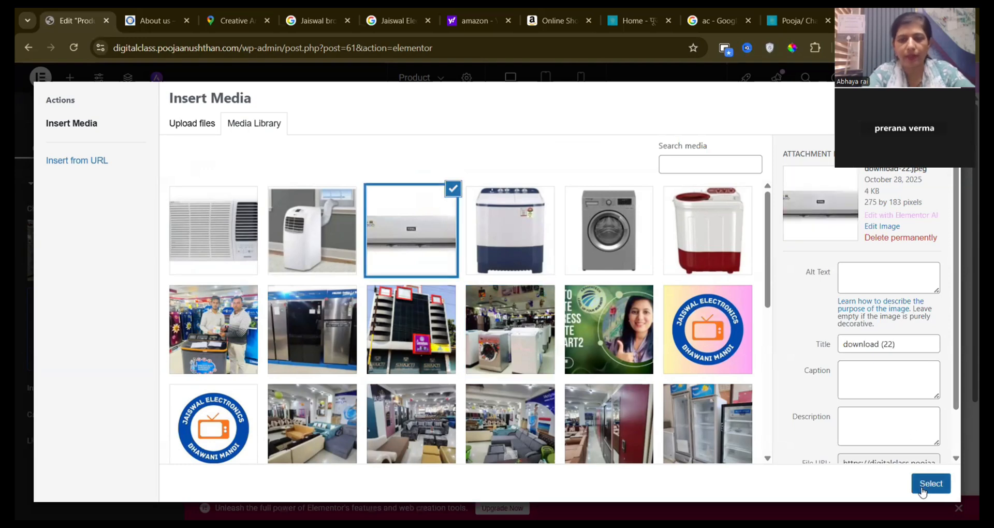
pyautogui.click(927, 484)
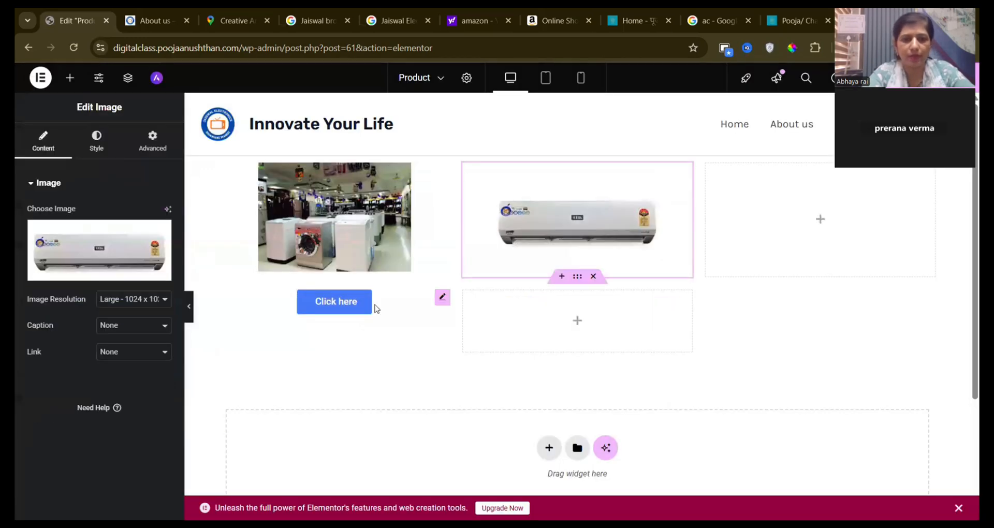
# Duplicate the blue button into the cell below the air conditioner image.
pyautogui.click(442, 299)
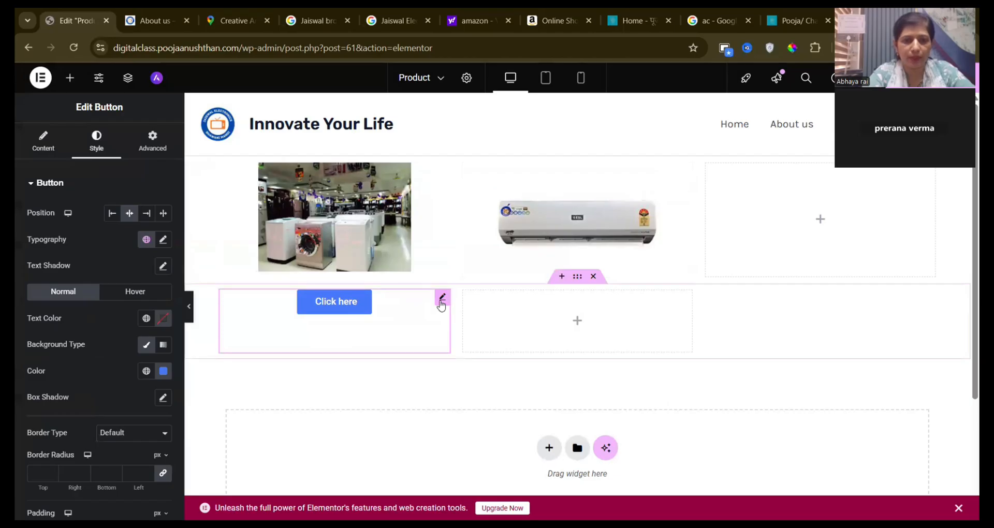
pyautogui.rightClick(442, 305)
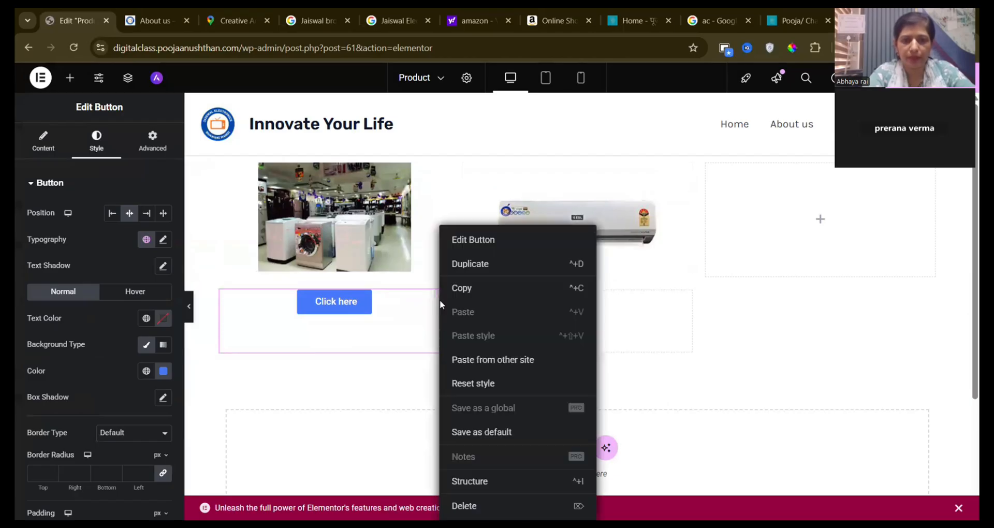
pyautogui.click(465, 264)
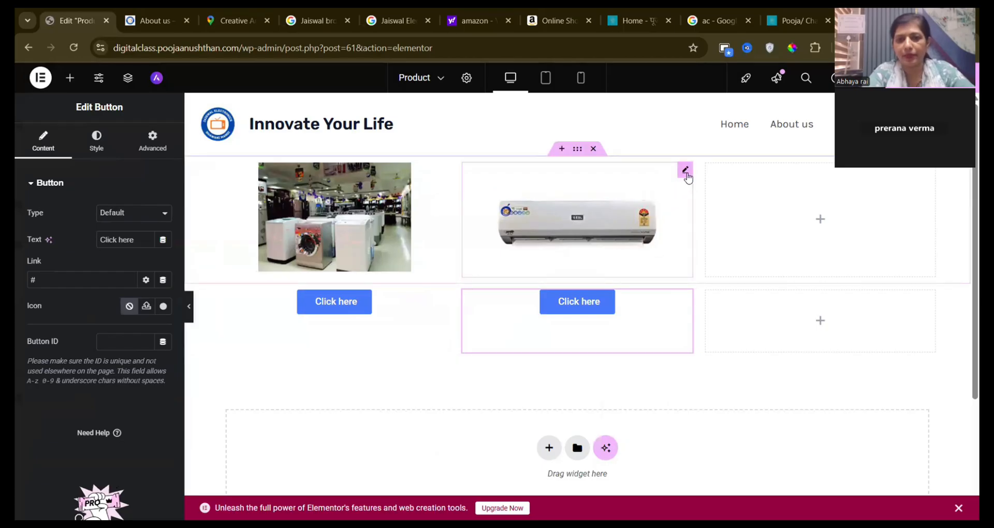
# Duplicate the air conditioner image into the grid's third cell and replace the copy with the refrigerator showroom photo from the media library.
pyautogui.rightClick(687, 176)
pyautogui.click(705, 214)
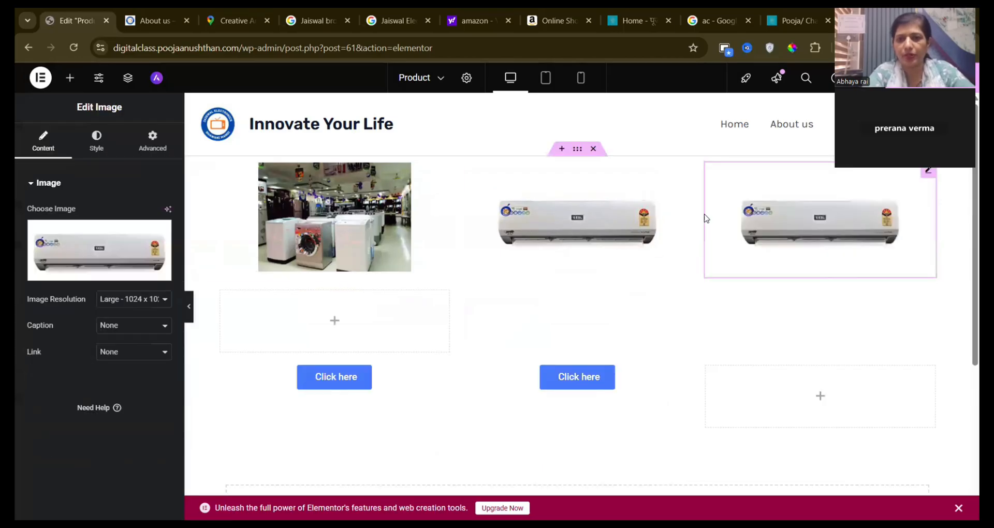
pyautogui.click(83, 271)
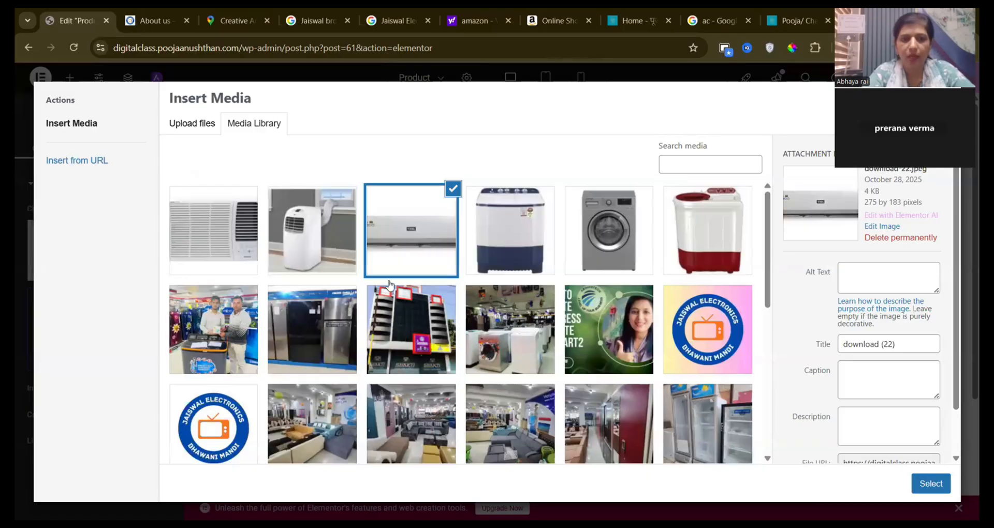
pyautogui.click(337, 327)
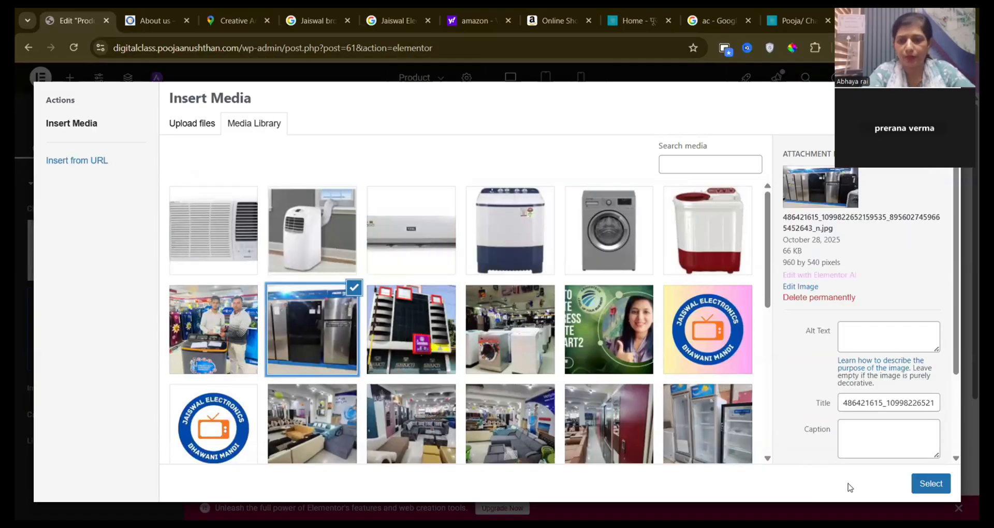
pyautogui.click(927, 483)
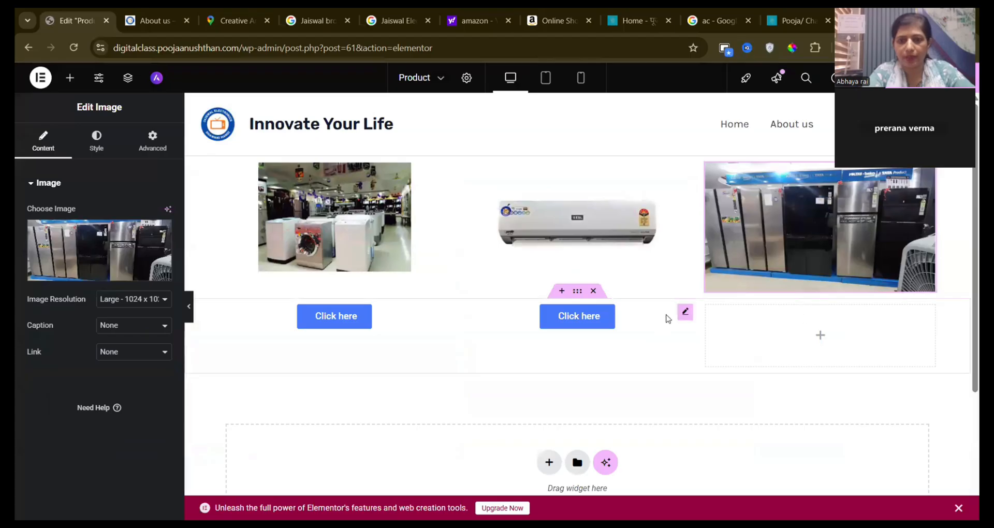
# Duplicate the second blue button into the cell below the refrigerator photo.
pyautogui.rightClick(685, 321)
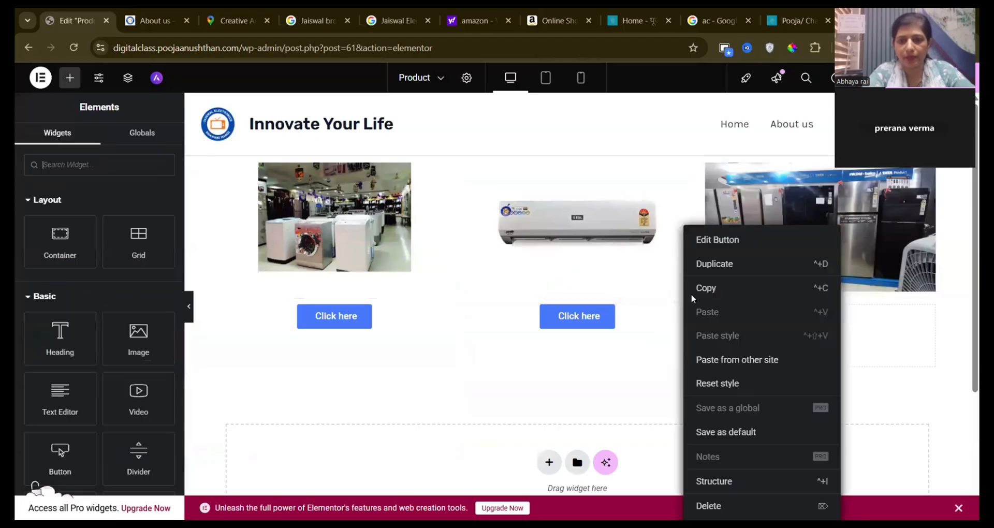
pyautogui.click(710, 268)
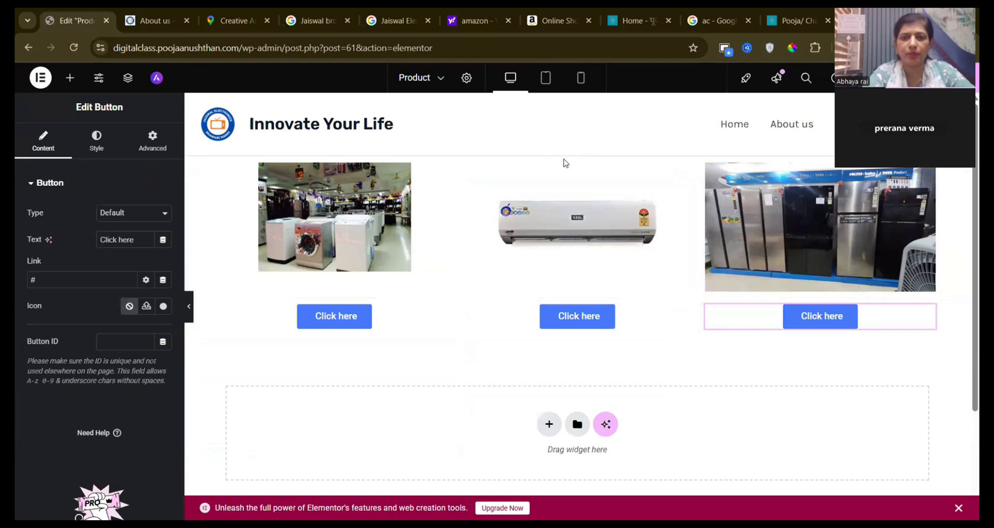
# Give the image grid a gradient background and set its second color to white.
pyautogui.click(578, 150)
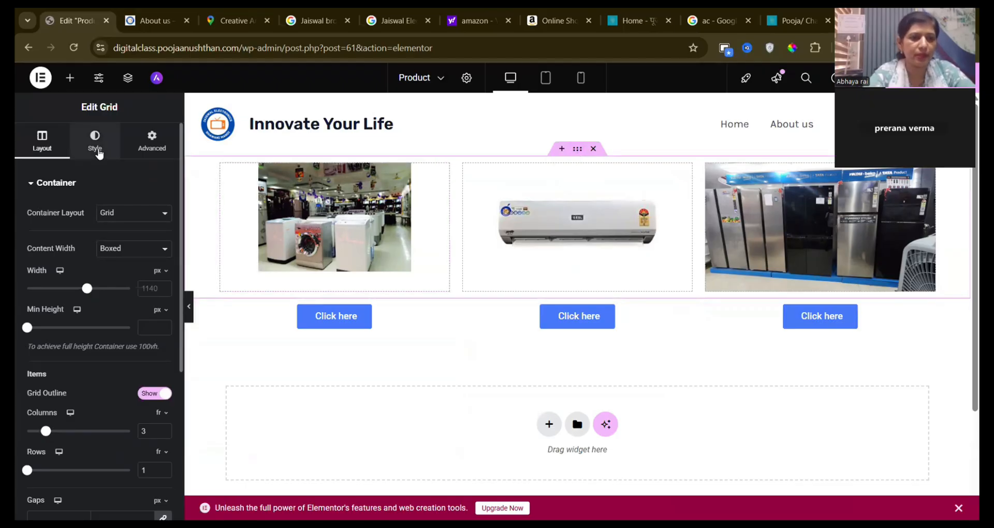
pyautogui.click(99, 153)
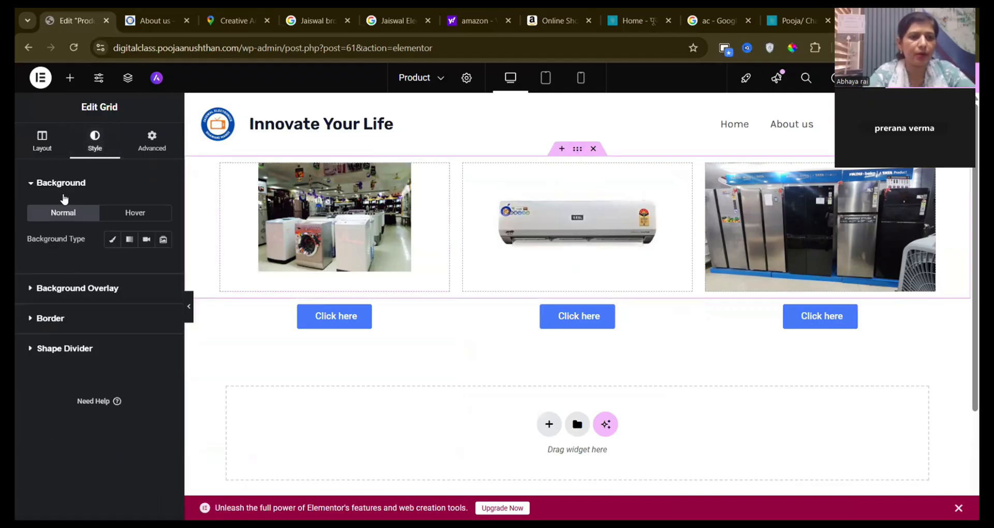
pyautogui.click(129, 239)
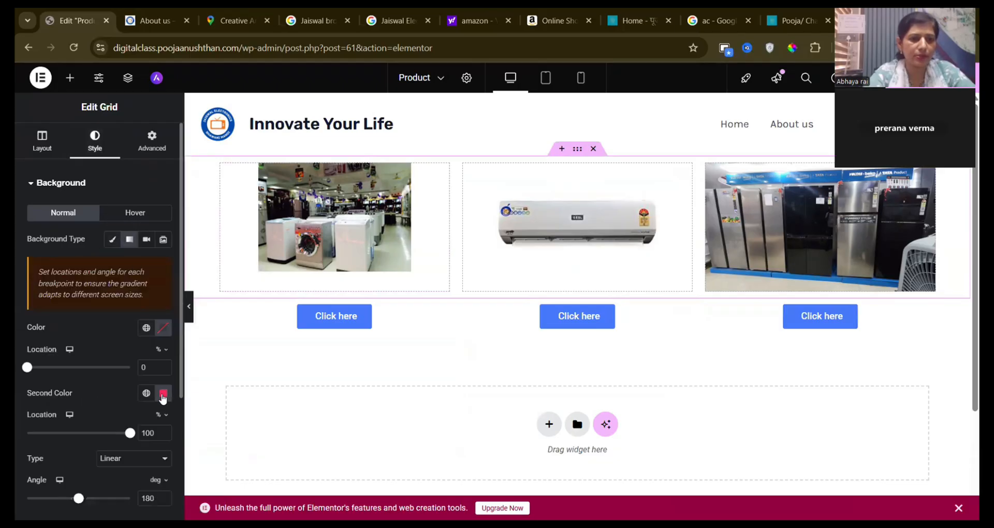
pyautogui.click(147, 394)
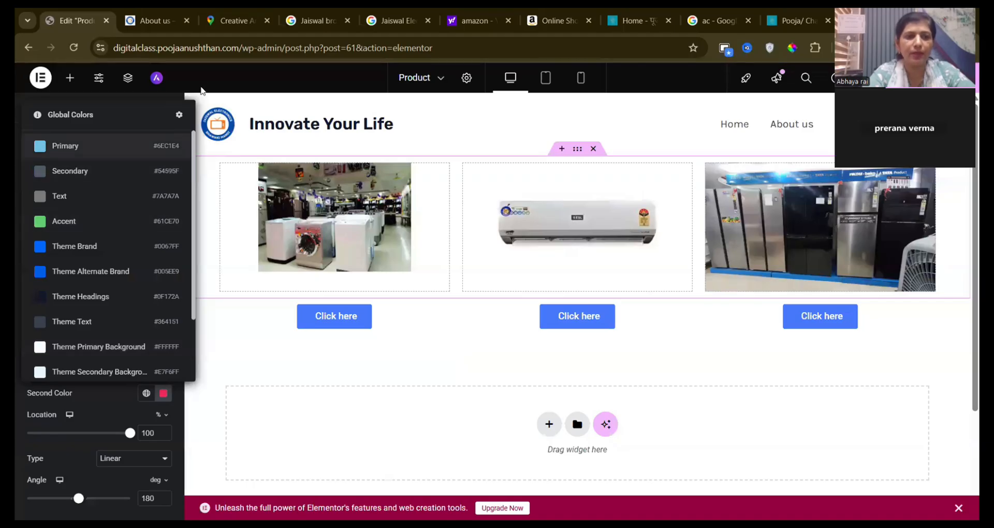
pyautogui.click(152, 405)
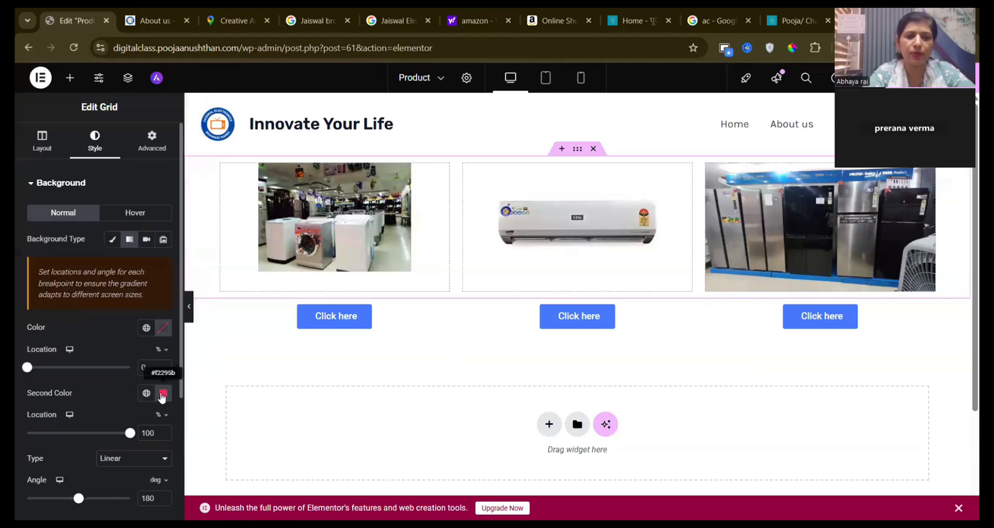
pyautogui.click(164, 395)
pyautogui.moveTo(210, 236); pyautogui.dragTo(89, 233)
pyautogui.click(155, 184)
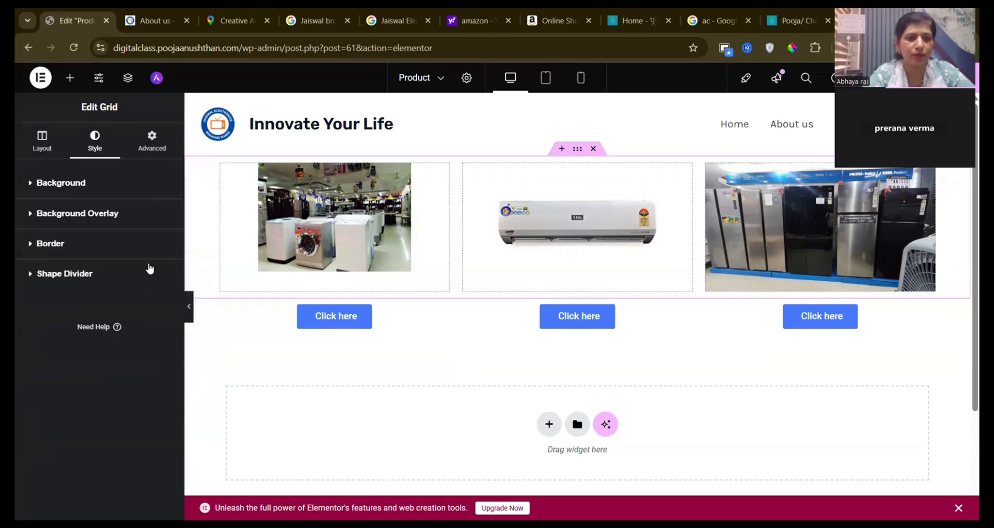
# Set the first color of the image grid's gradient background to gray #777575.
pyautogui.click(68, 186)
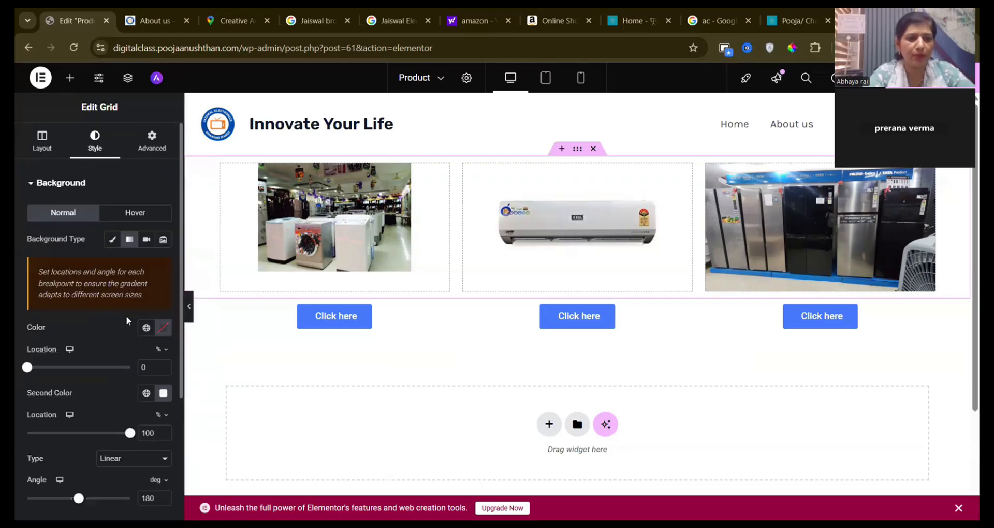
pyautogui.click(163, 329)
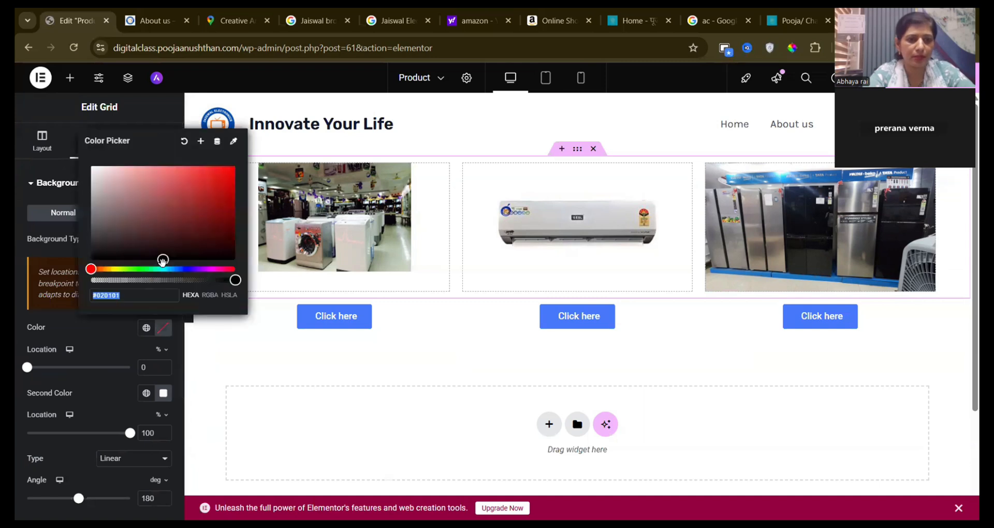
pyautogui.click(106, 245)
pyautogui.moveTo(98, 228); pyautogui.dragTo(93, 217)
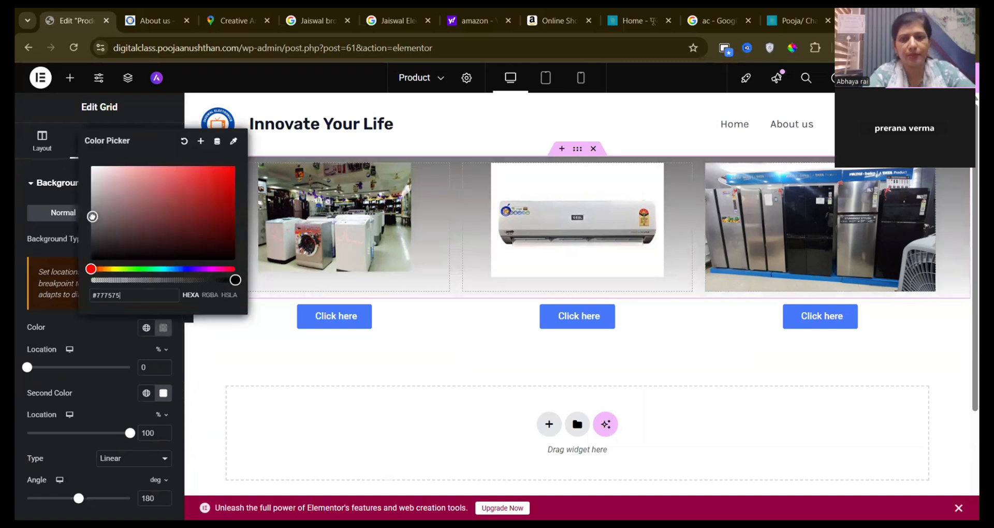
pyautogui.click(472, 142)
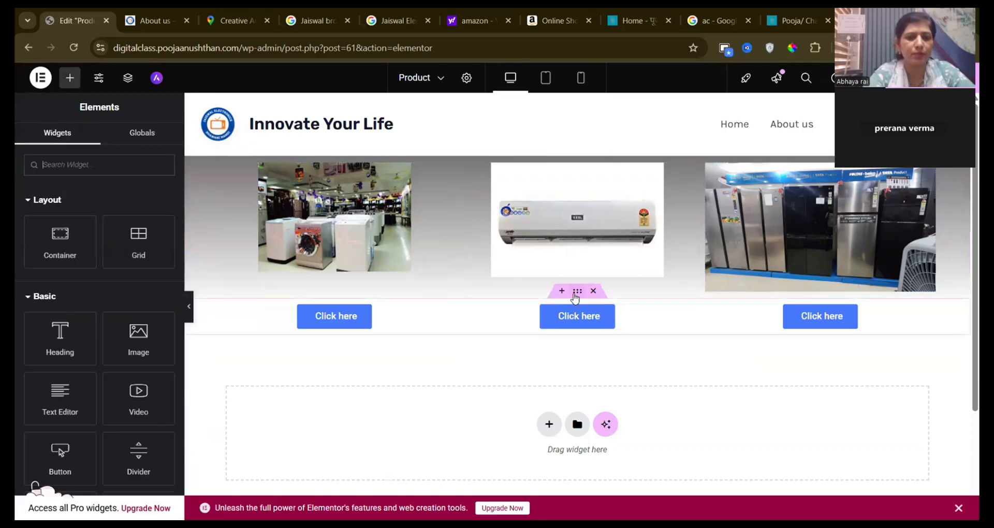
# Give the button grid a gradient background and set its second color to near-white #F8F8F8.
pyautogui.click(576, 296)
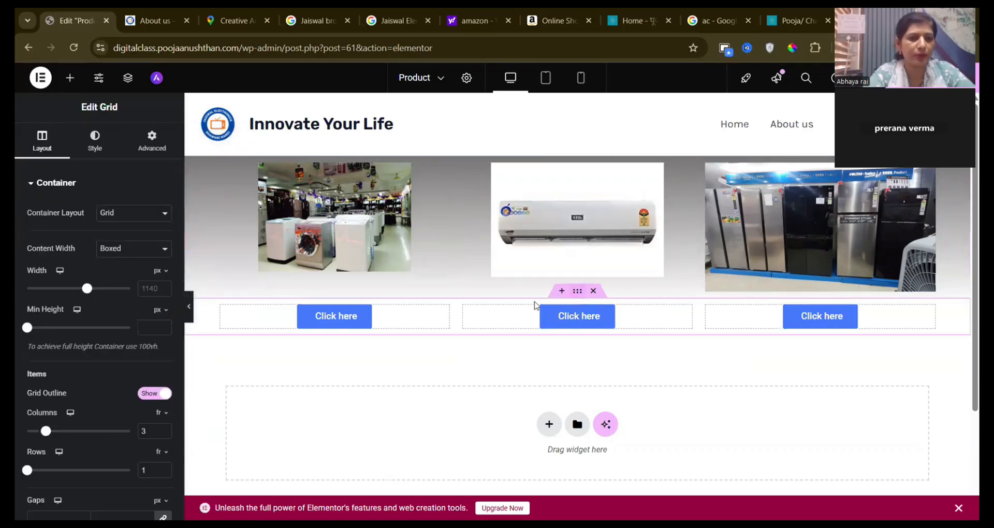
pyautogui.click(98, 146)
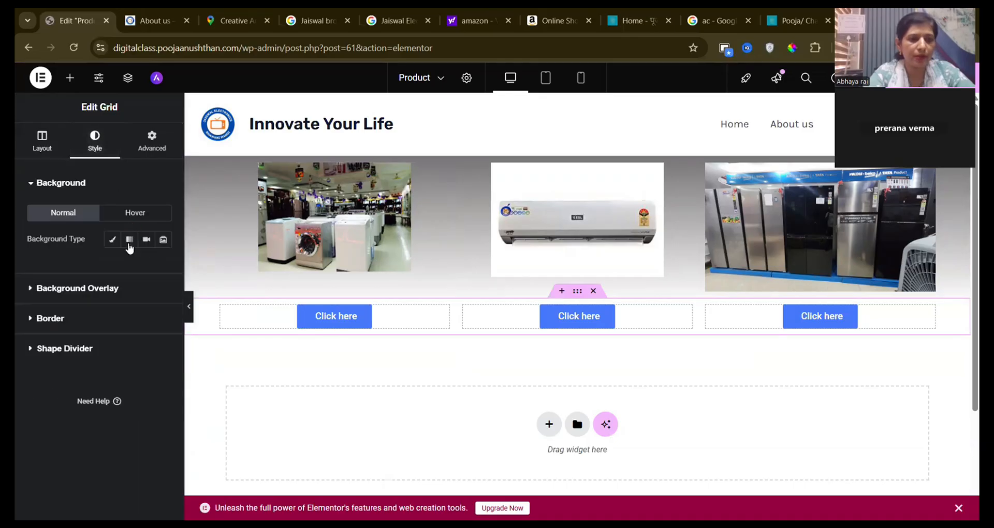
pyautogui.click(130, 240)
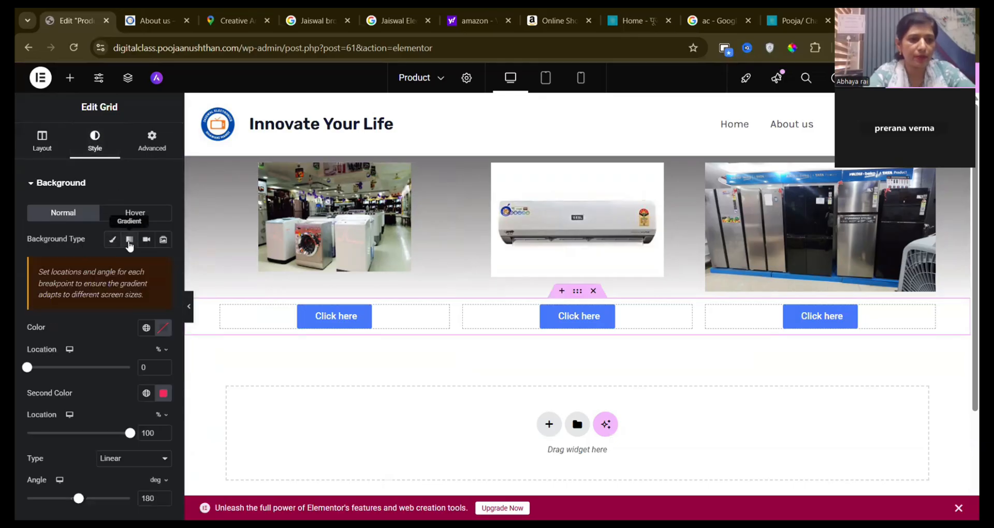
pyautogui.click(164, 394)
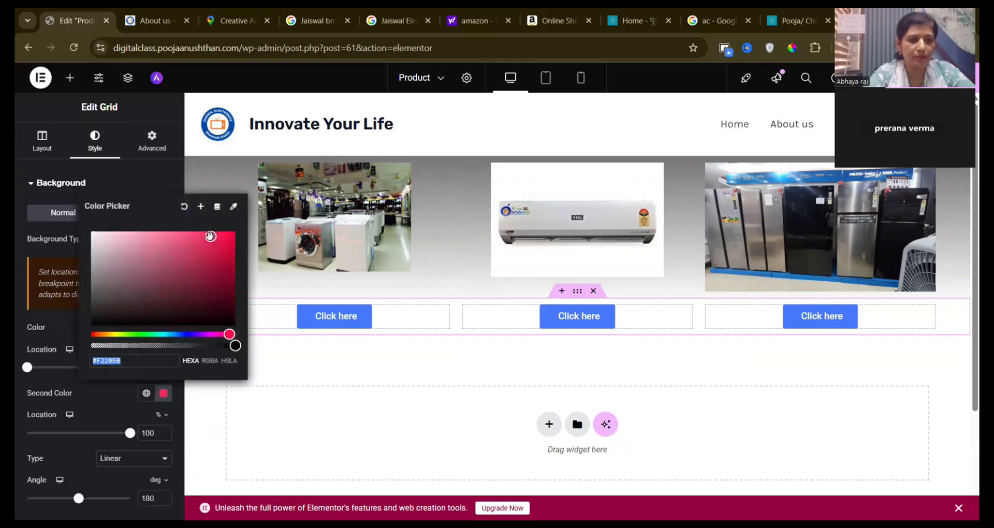
pyautogui.click(123, 236)
pyautogui.click(94, 236)
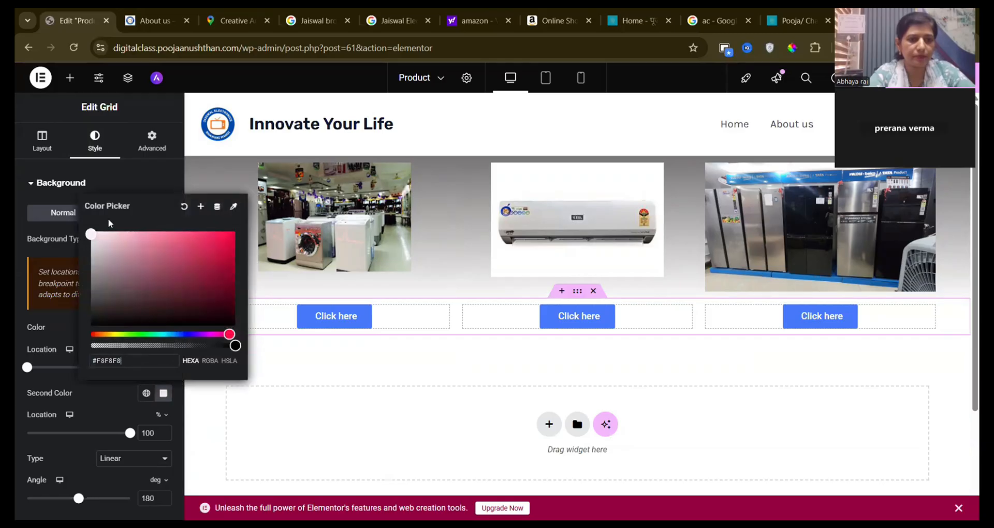
# Set the first color of the button grid's gradient background to gray #A4A4A4.
pyautogui.click(155, 184)
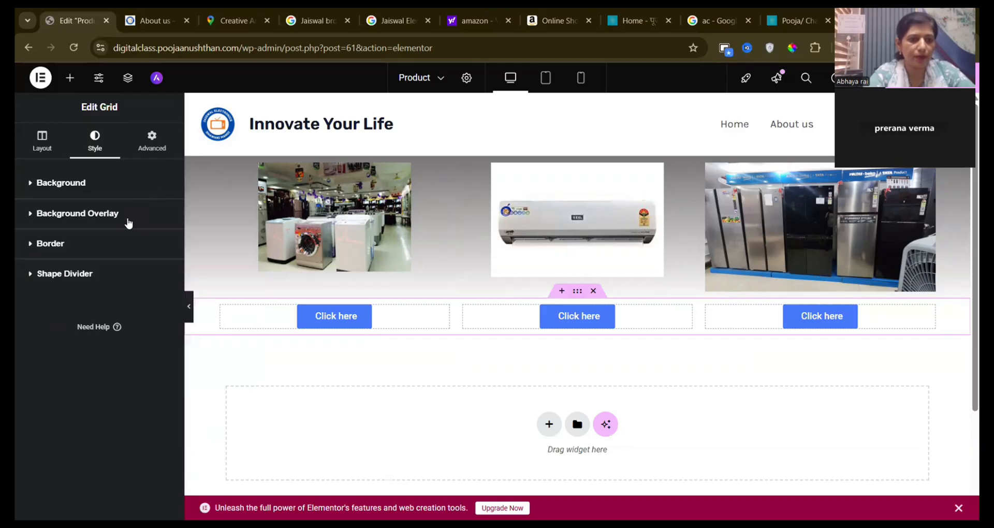
pyautogui.click(115, 194)
pyautogui.click(162, 329)
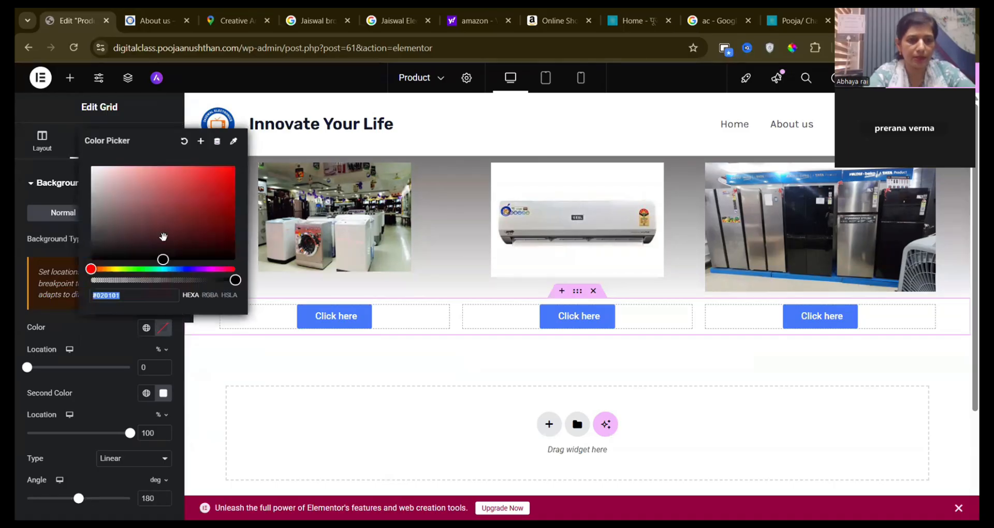
pyautogui.moveTo(162, 260); pyautogui.dragTo(92, 200)
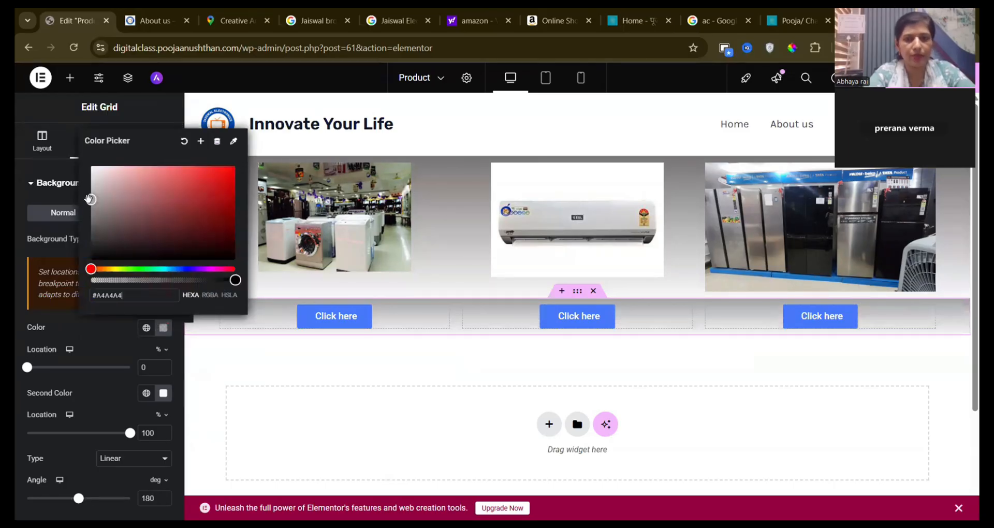
pyautogui.click(415, 134)
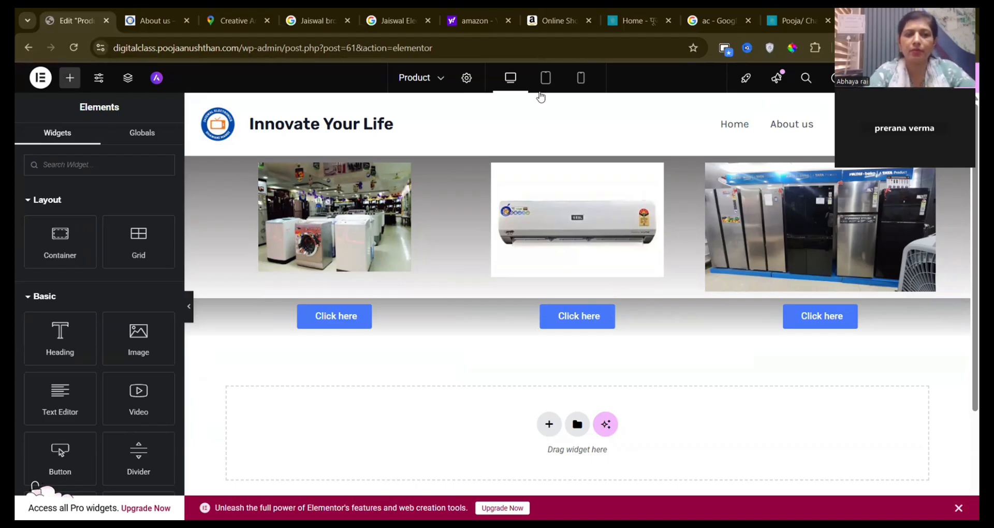
# Reload the live site's About us page and open its Product page to check the finished layout.
pyautogui.click(158, 23)
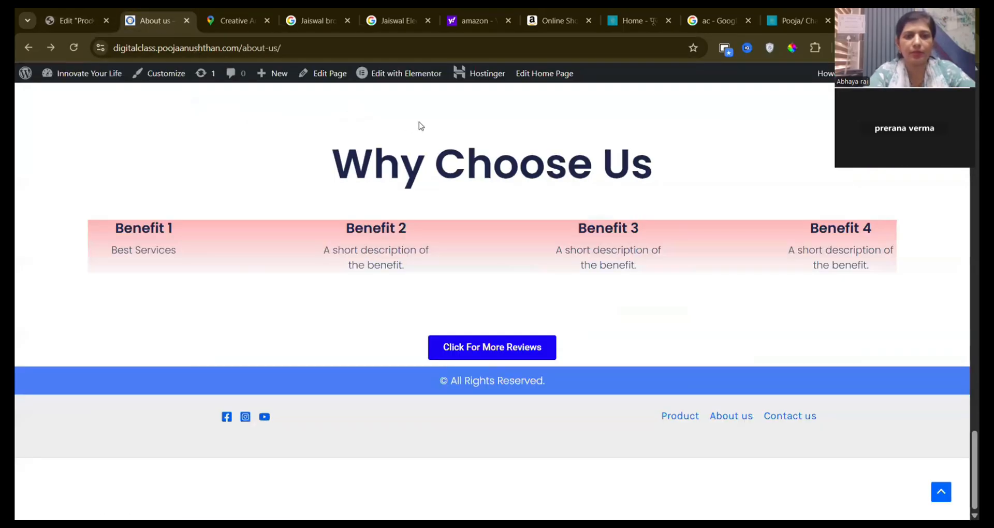
pyautogui.click(74, 48)
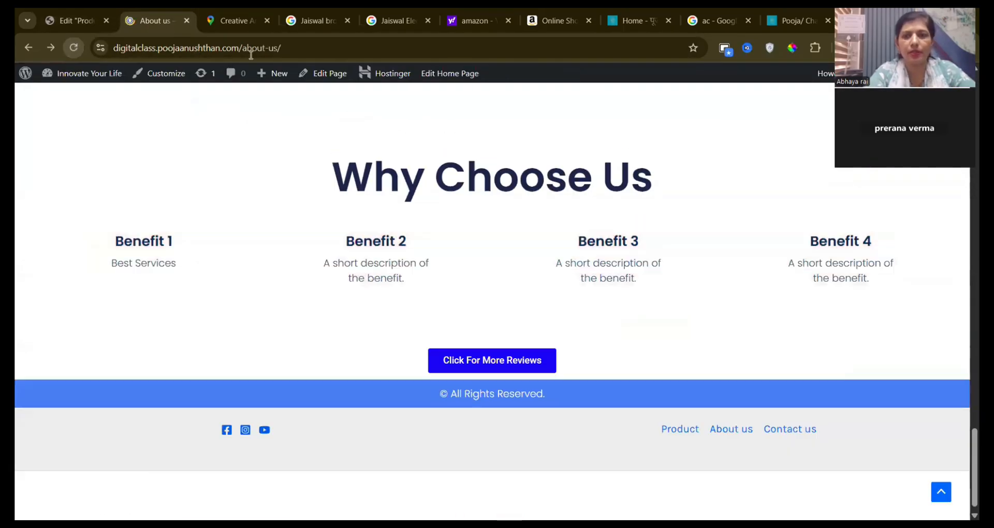
pyautogui.moveTo(963, 469); pyautogui.dragTo(966, 142)
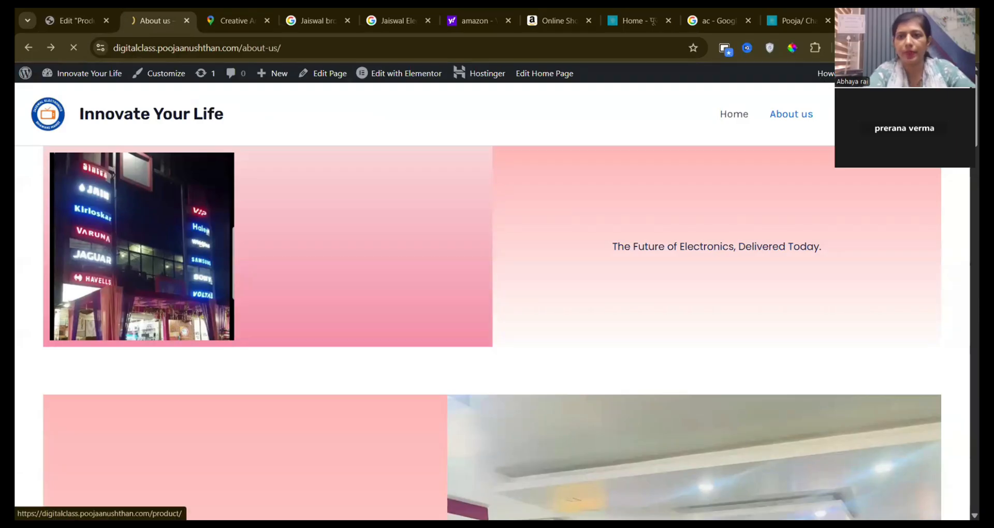
pyautogui.click(835, 115)
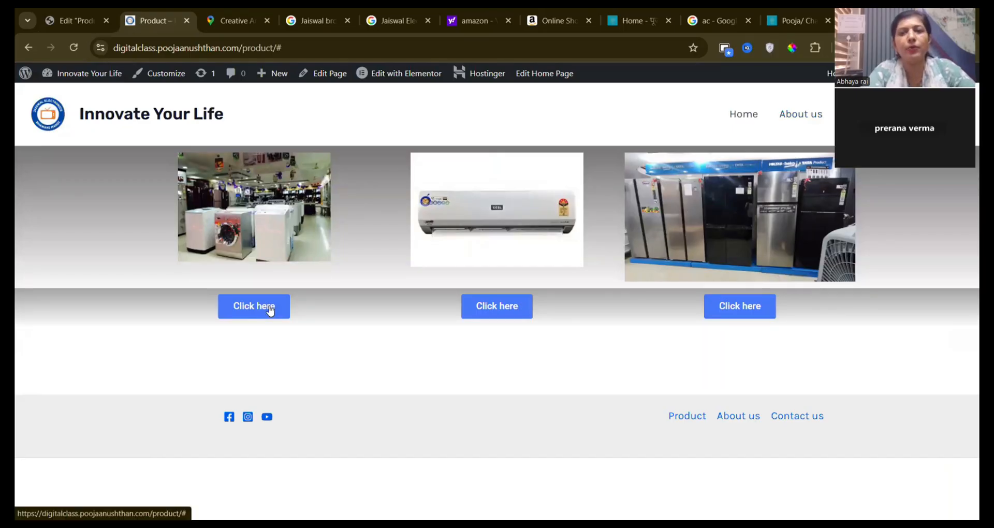
# Leave the Product page's Elementor editor for the WordPress admin and open the site's navigation menu management.
pyautogui.click(77, 22)
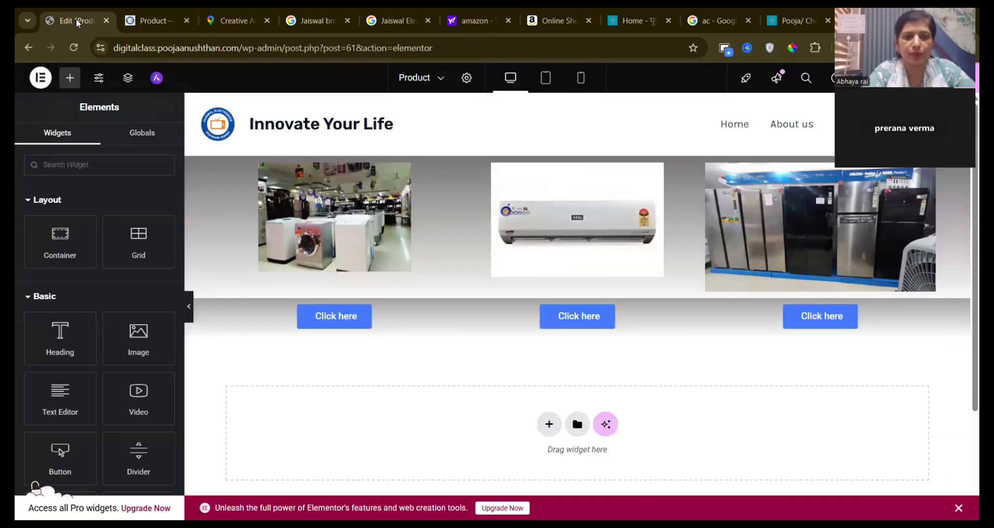
pyautogui.click(29, 47)
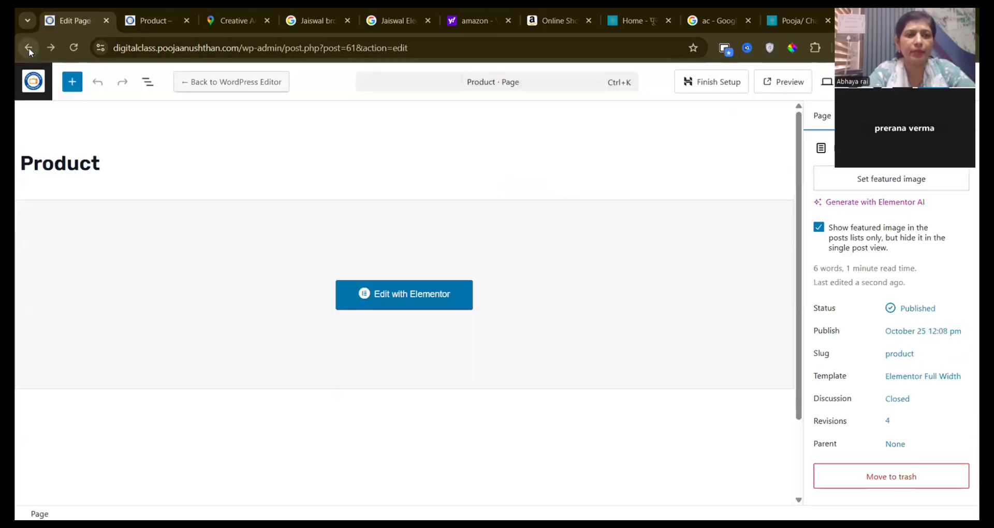
pyautogui.click(29, 48)
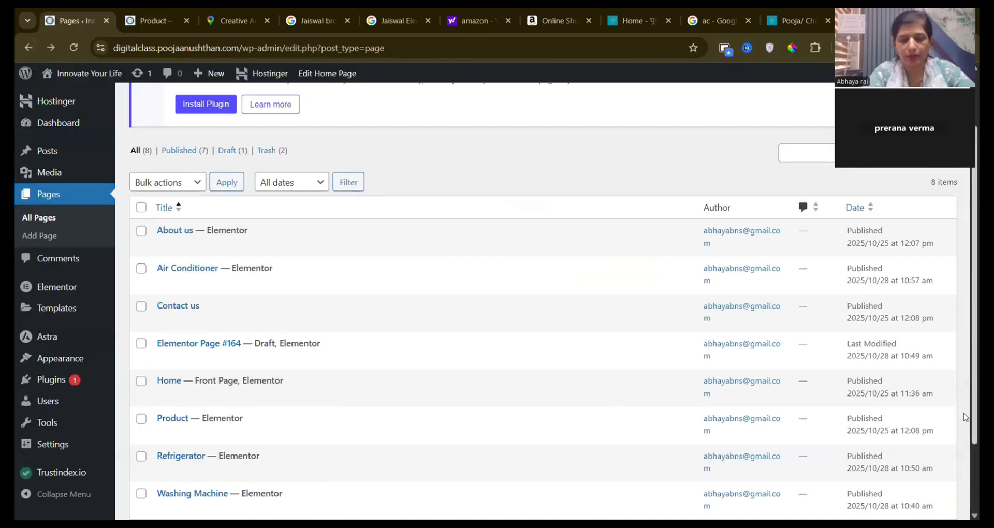
pyautogui.moveTo(965, 414); pyautogui.dragTo(964, 464)
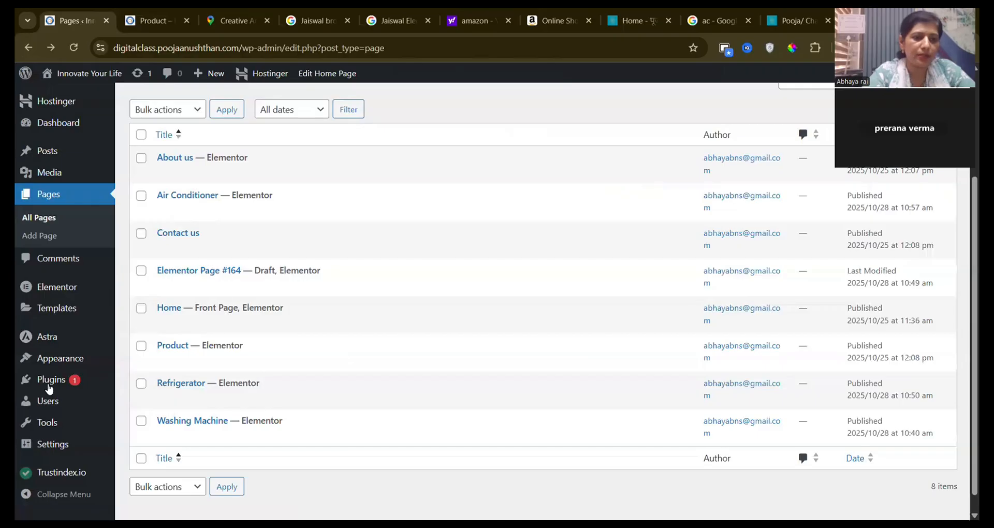
pyautogui.moveTo(60, 358)
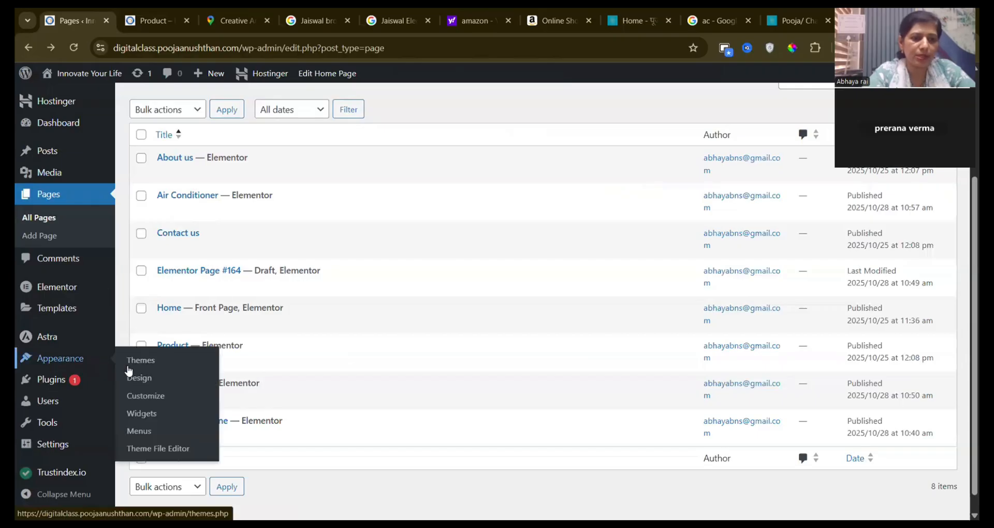
pyautogui.click(138, 434)
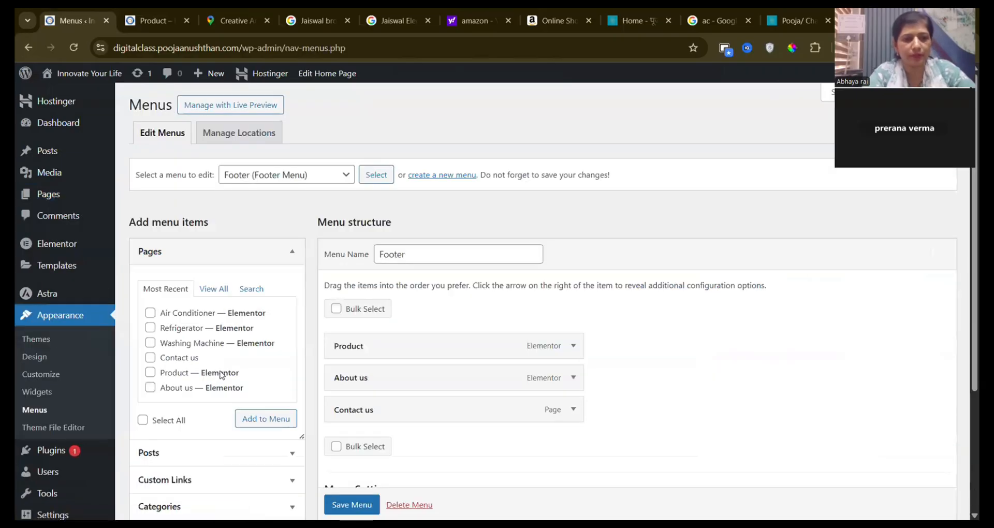
pyautogui.click(150, 313)
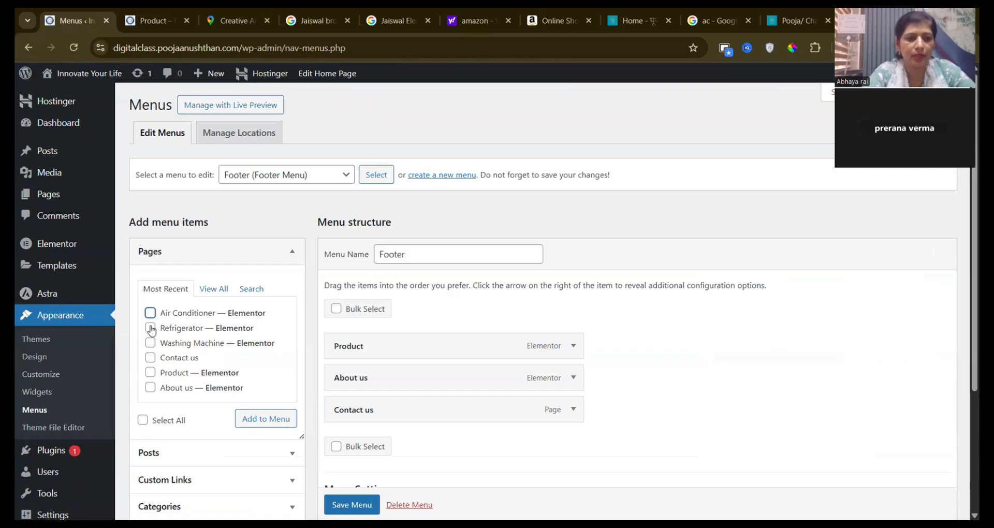
pyautogui.click(151, 328)
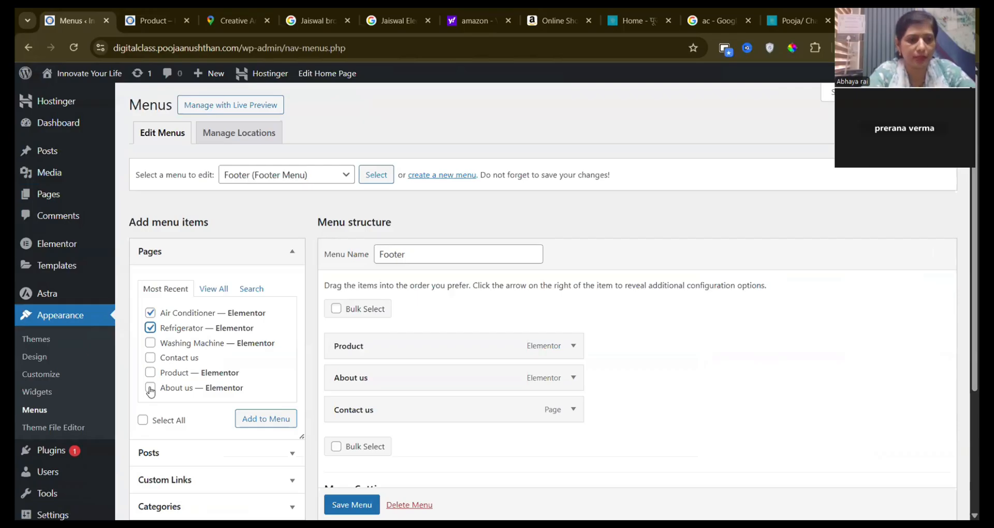
pyautogui.click(150, 344)
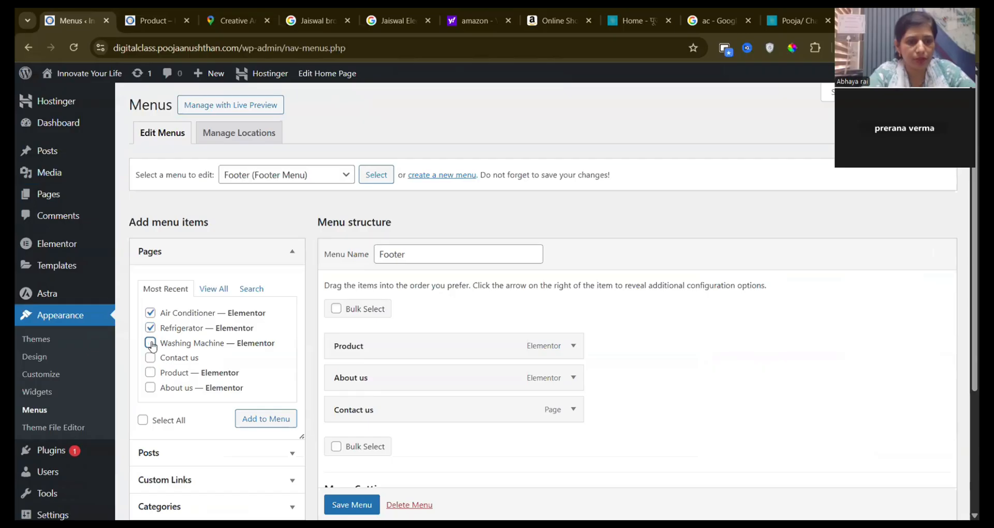
pyautogui.click(150, 343)
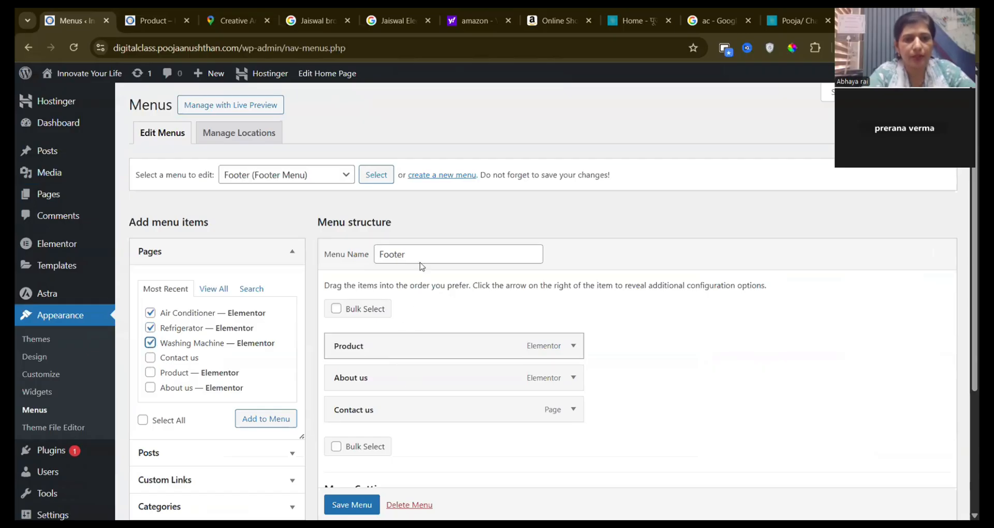
# Load Header Menu (Primary Menu) for editing and add the Air Conditioner, Refrigerator and Washing Machine pages to it.
pyautogui.click(345, 179)
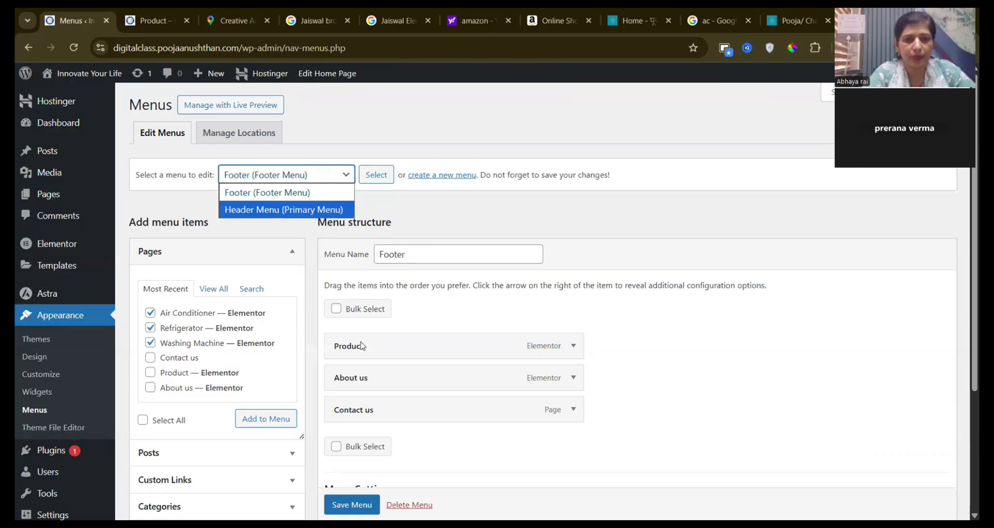
pyautogui.click(332, 207)
pyautogui.click(382, 180)
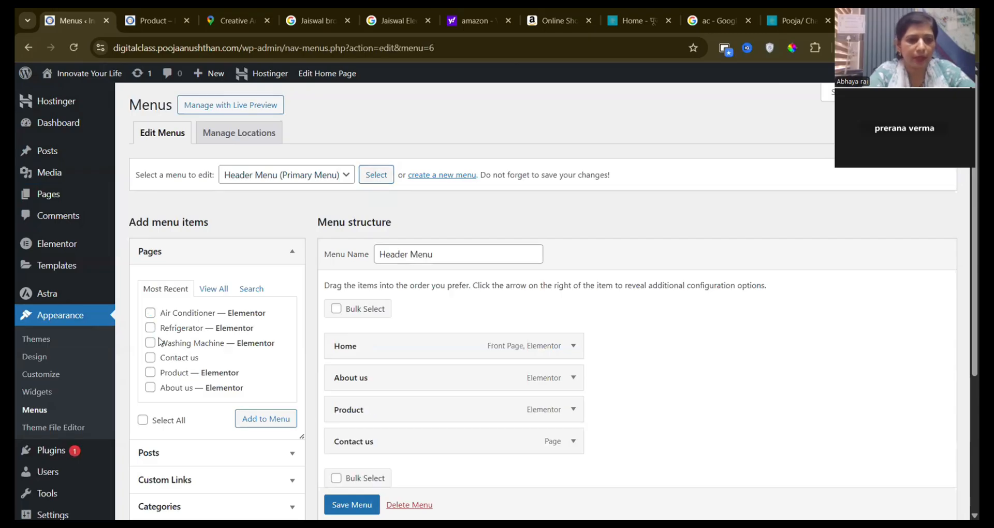
pyautogui.click(151, 313)
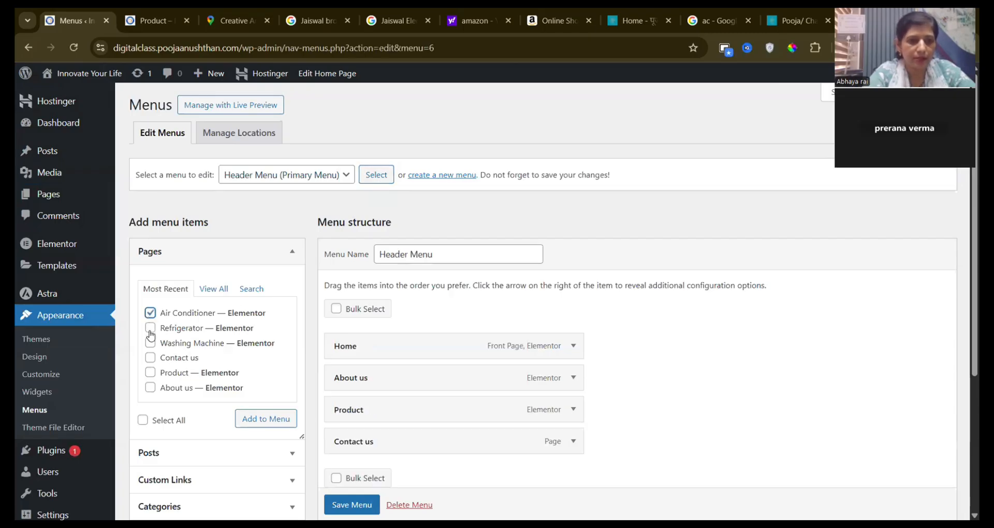
pyautogui.click(150, 328)
pyautogui.click(150, 344)
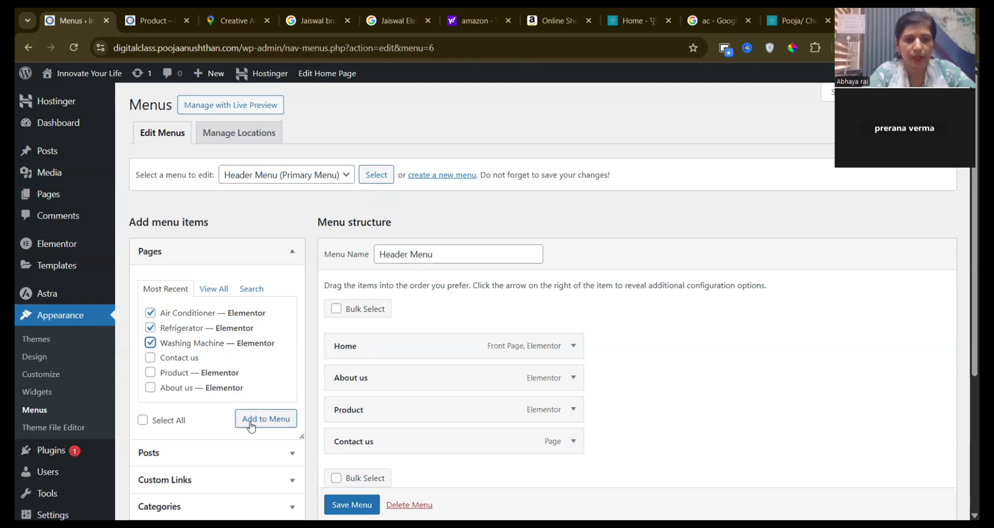
pyautogui.click(250, 426)
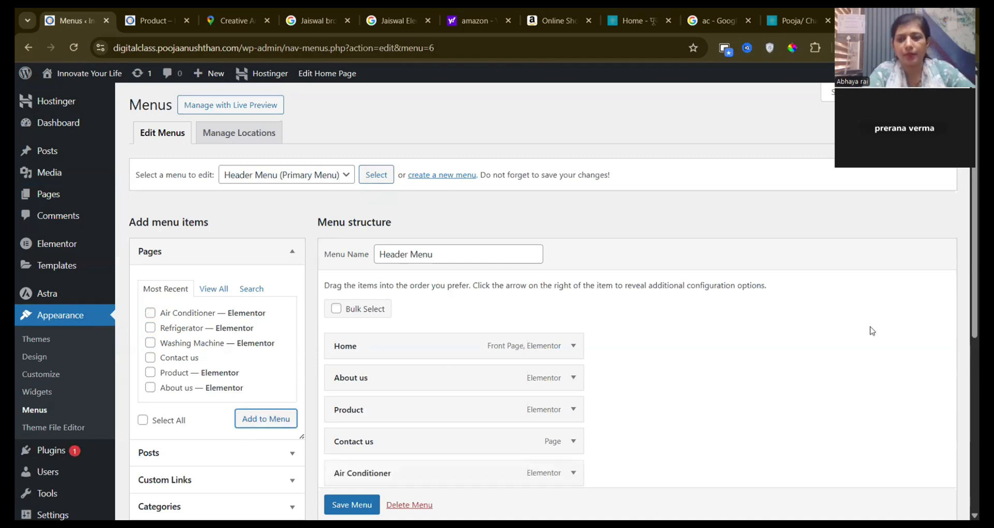
# Move the Air Conditioner, Refrigerator and Washing Machine items between Product and Contact us in the header menu.
pyautogui.scroll(-2, 965, 319)
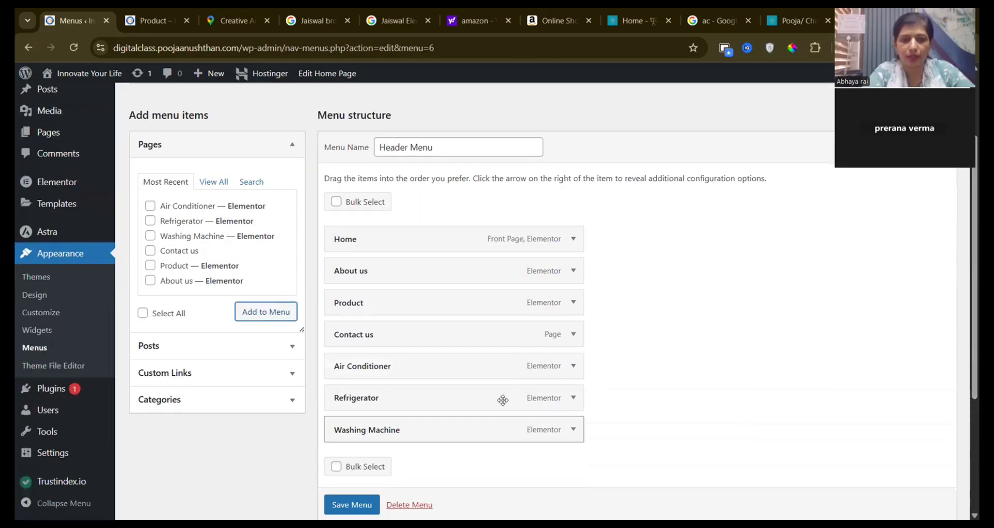
pyautogui.moveTo(482, 366); pyautogui.dragTo(499, 329)
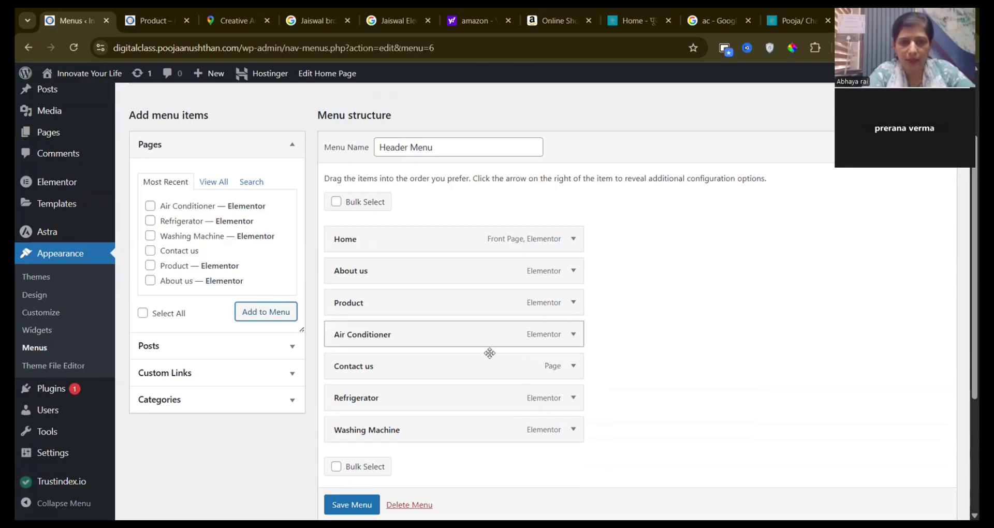
pyautogui.moveTo(446, 397); pyautogui.dragTo(450, 366)
pyautogui.moveTo(433, 430); pyautogui.dragTo(430, 390)
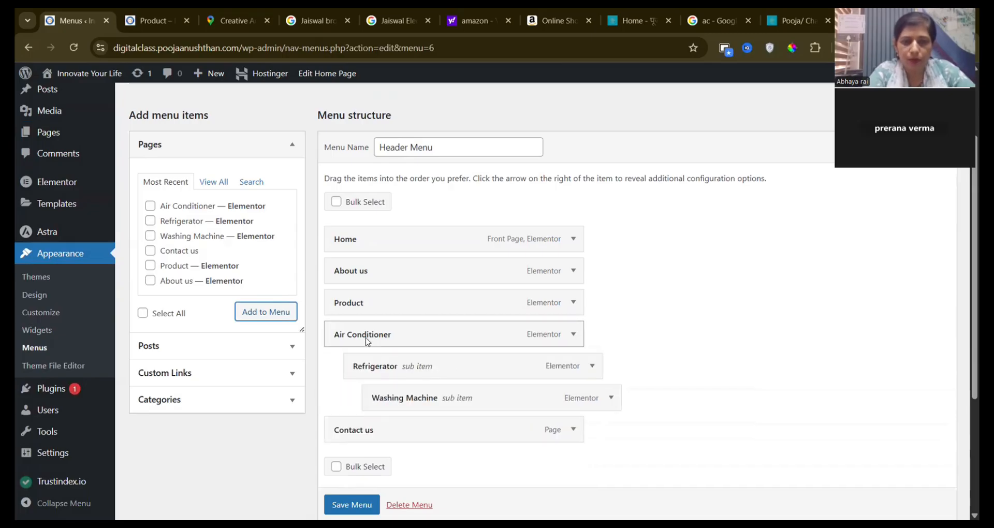
# Nest Air Conditioner, Refrigerator and Washing Machine as sub items directly under Product, all on the same level.
pyautogui.moveTo(367, 342); pyautogui.dragTo(383, 336)
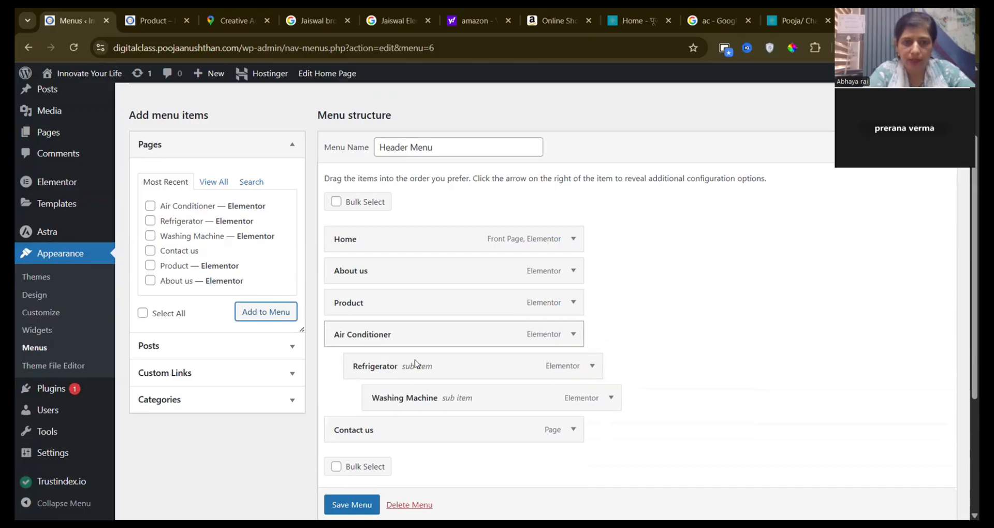
pyautogui.moveTo(416, 364); pyautogui.dragTo(423, 397)
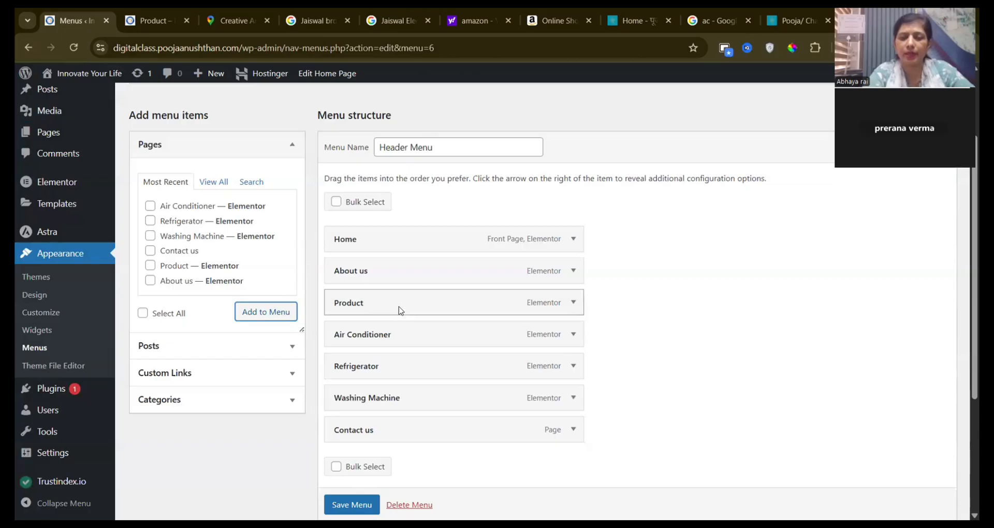
pyautogui.moveTo(406, 337); pyautogui.dragTo(424, 339)
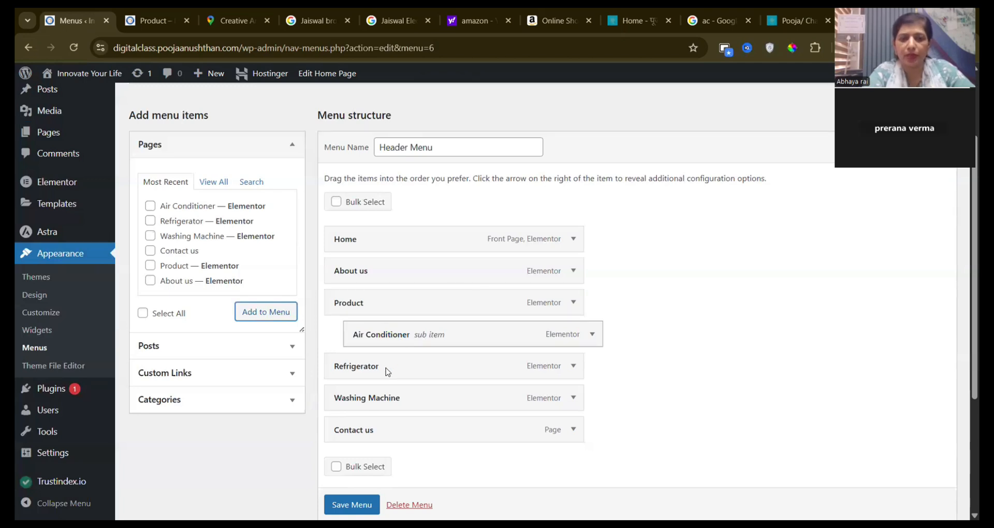
pyautogui.moveTo(388, 372); pyautogui.dragTo(449, 395)
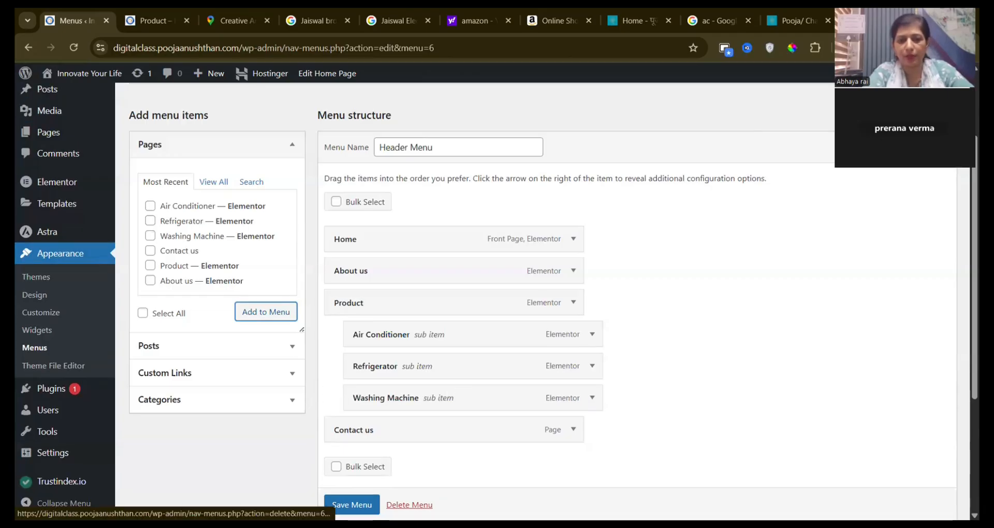
# Save the header menu and reload the live Product page to check it.
pyautogui.click(352, 504)
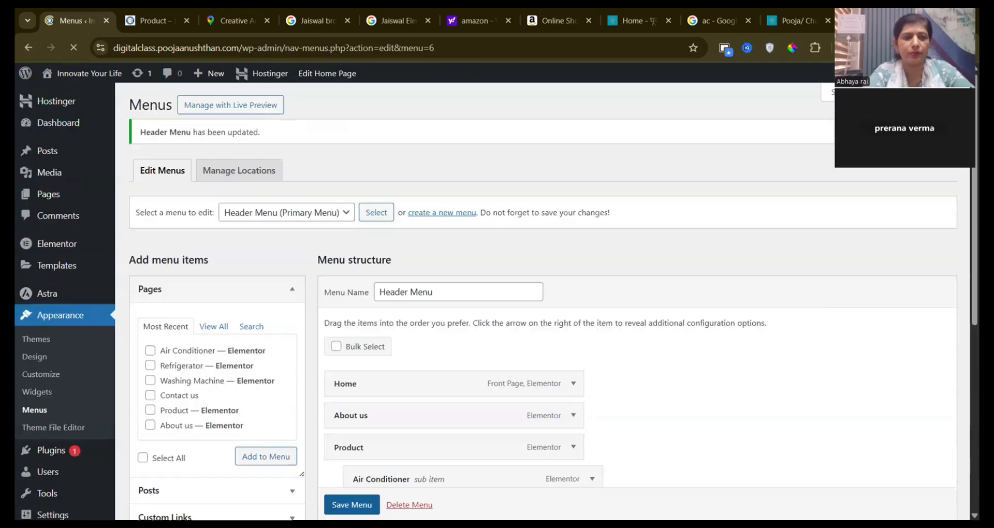
pyautogui.click(148, 16)
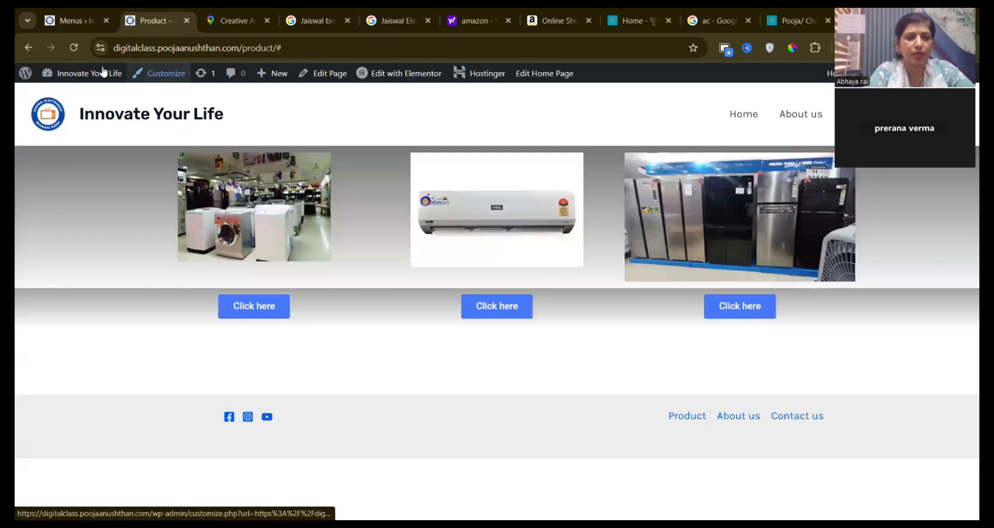
pyautogui.click(73, 49)
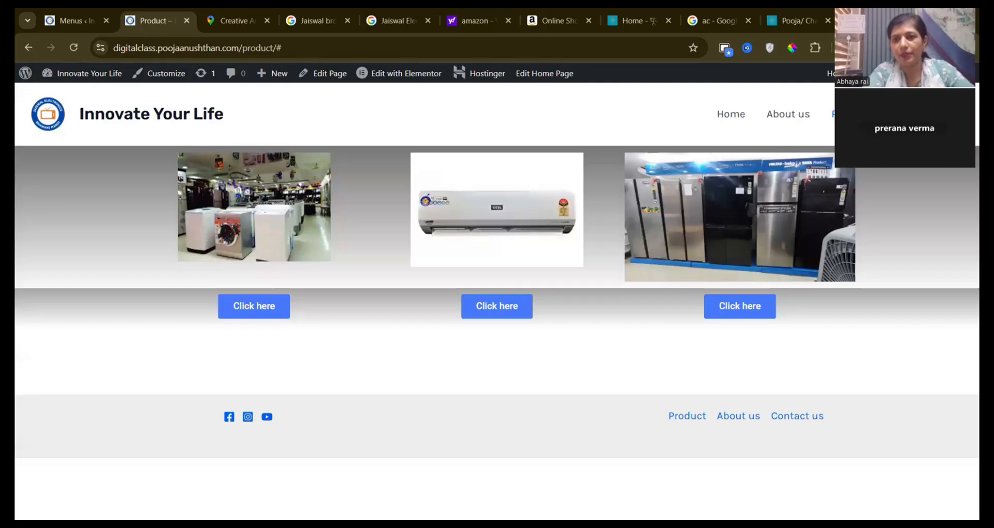
# Open the live Air Conditioner page from the Product submenu and select its web address for copying.
pyautogui.moveTo(855, 148)
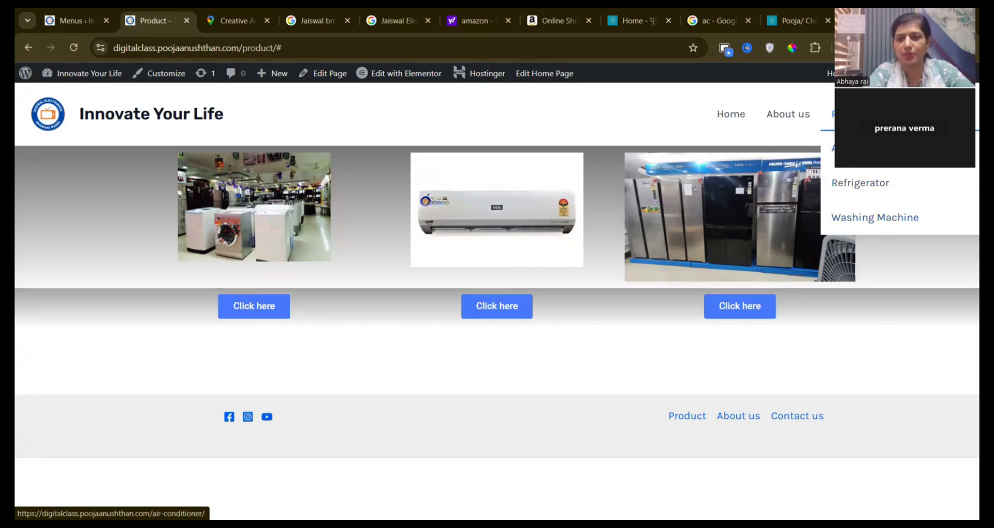
pyautogui.click(850, 148)
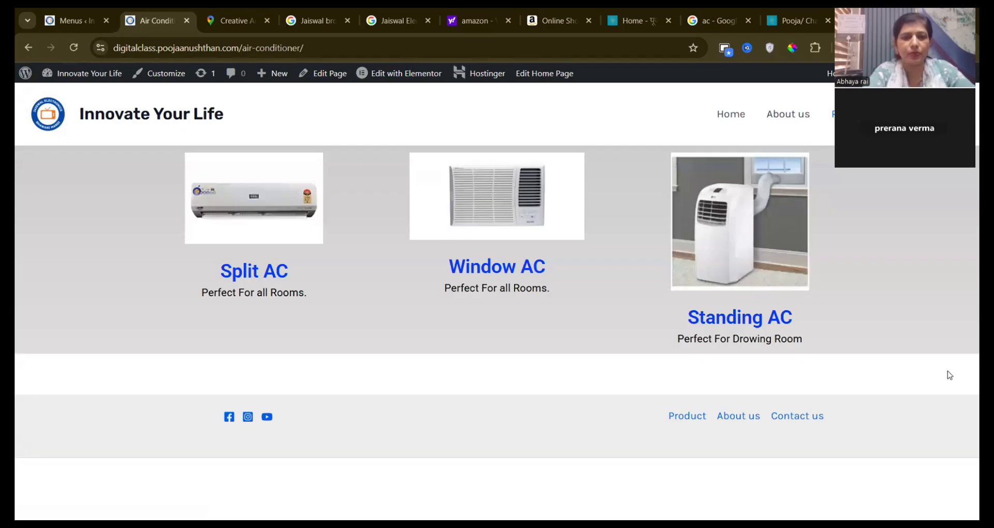
pyautogui.click(322, 46)
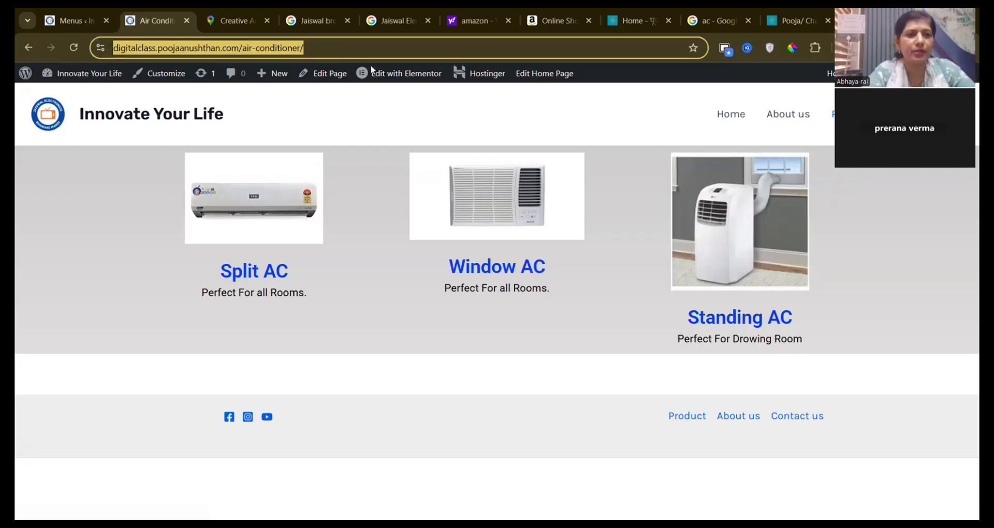
# Return to the WordPress admin and open the Product page from the list of all pages in the Elementor editor.
pyautogui.click(73, 24)
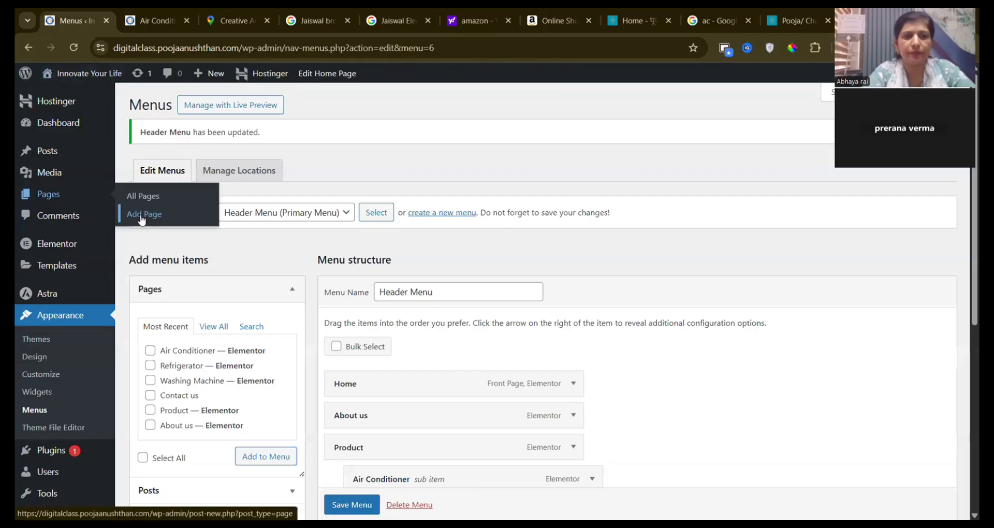
pyautogui.click(140, 217)
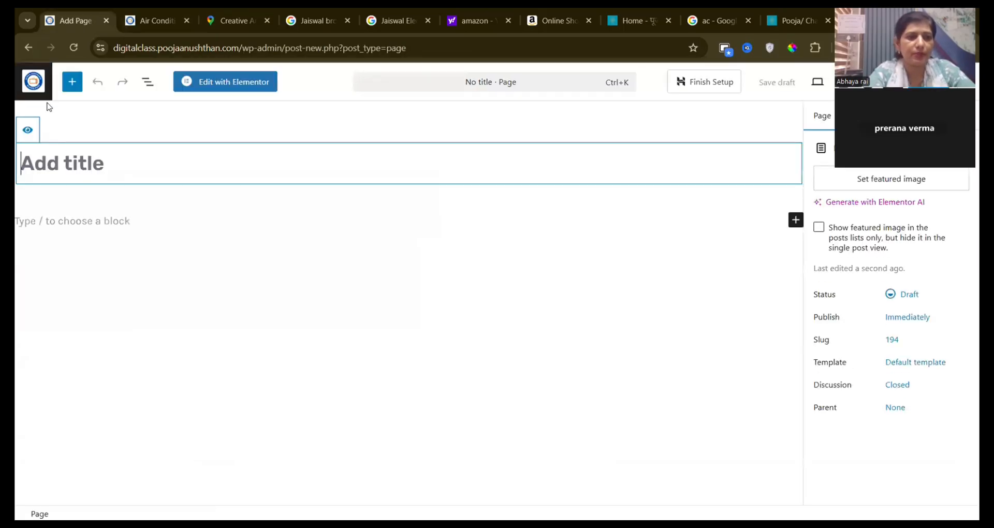
pyautogui.click(27, 47)
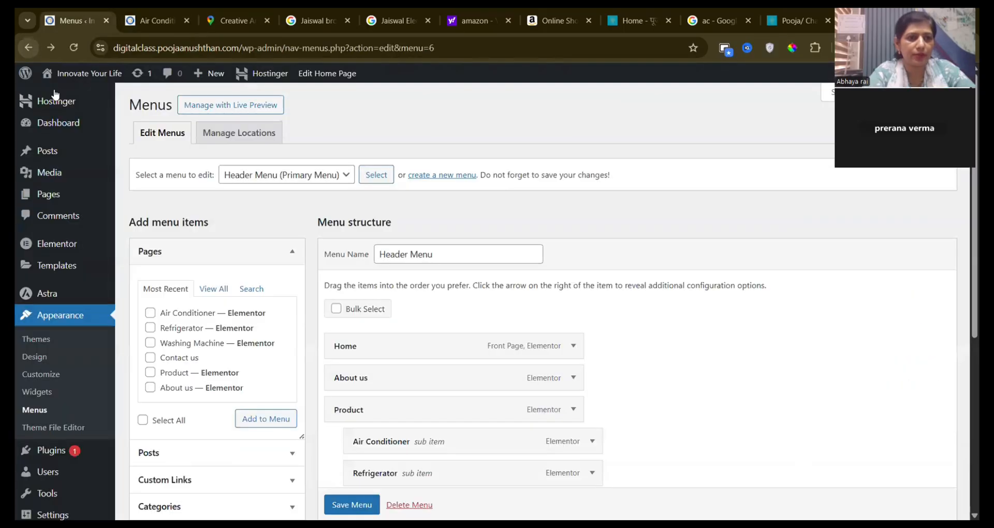
pyautogui.moveTo(59, 197)
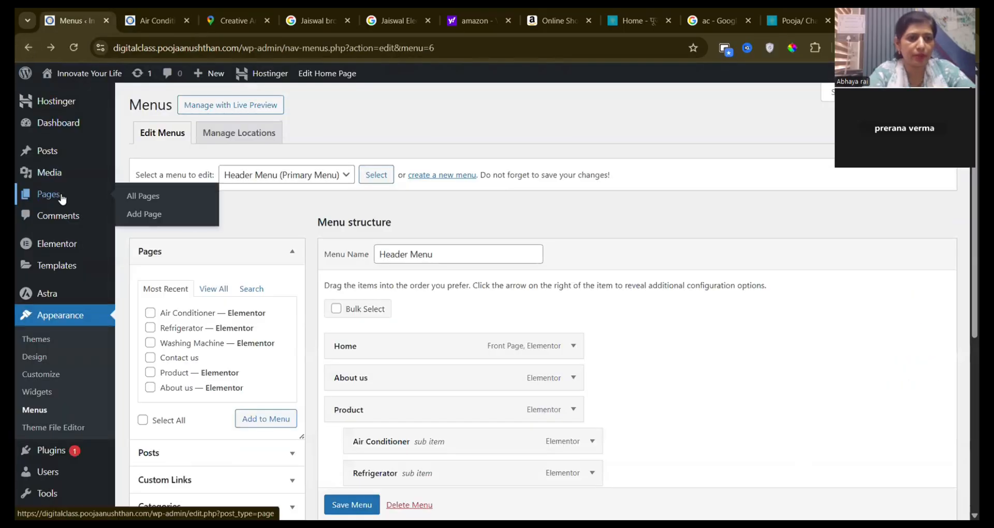
pyautogui.click(132, 200)
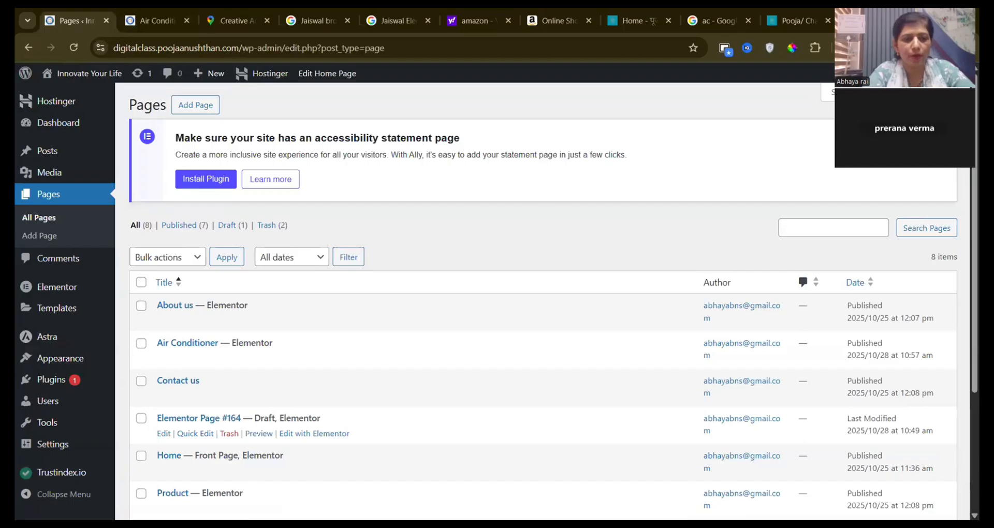
pyautogui.click(304, 508)
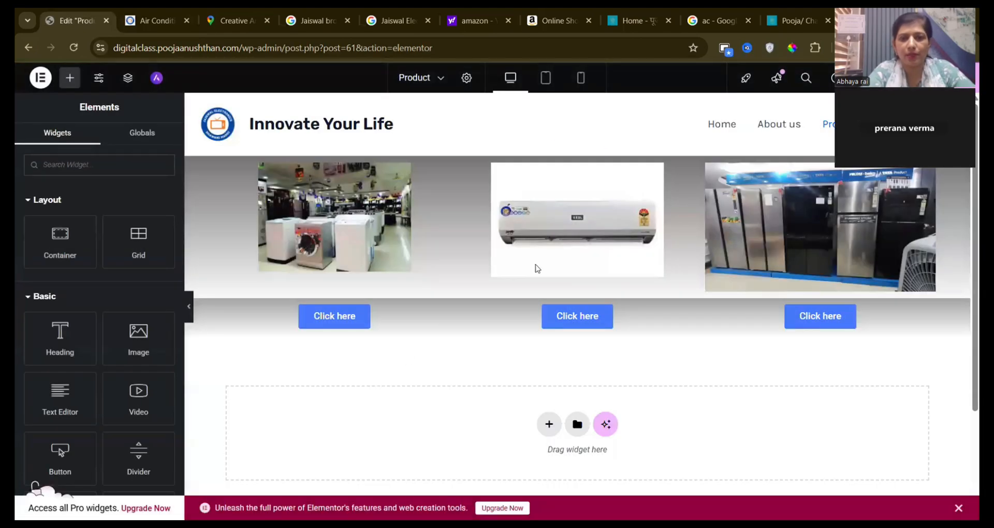
# Replace the # link of the button under the air conditioner image with the copied Air Conditioner page address.
pyautogui.click(579, 320)
pyautogui.click(68, 280)
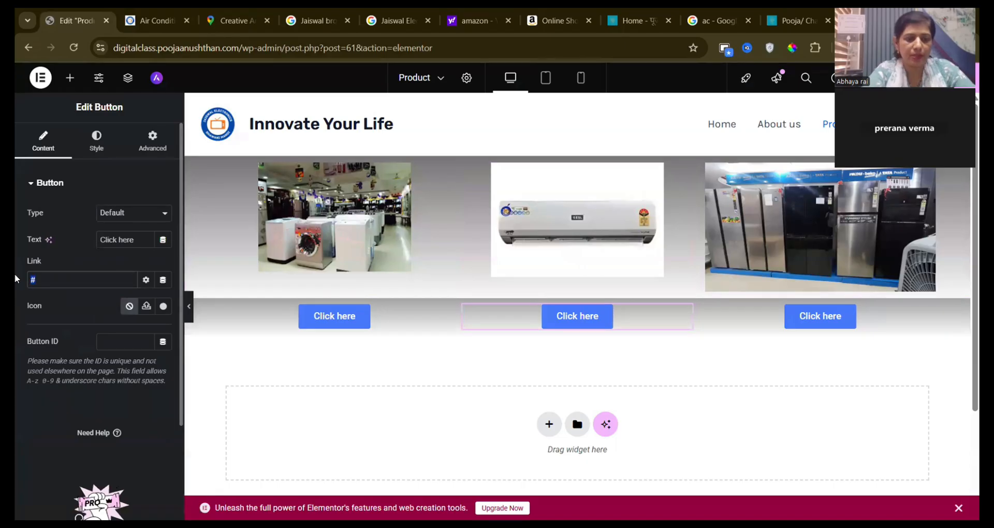
pyautogui.hotkey('ctrl', 'v')
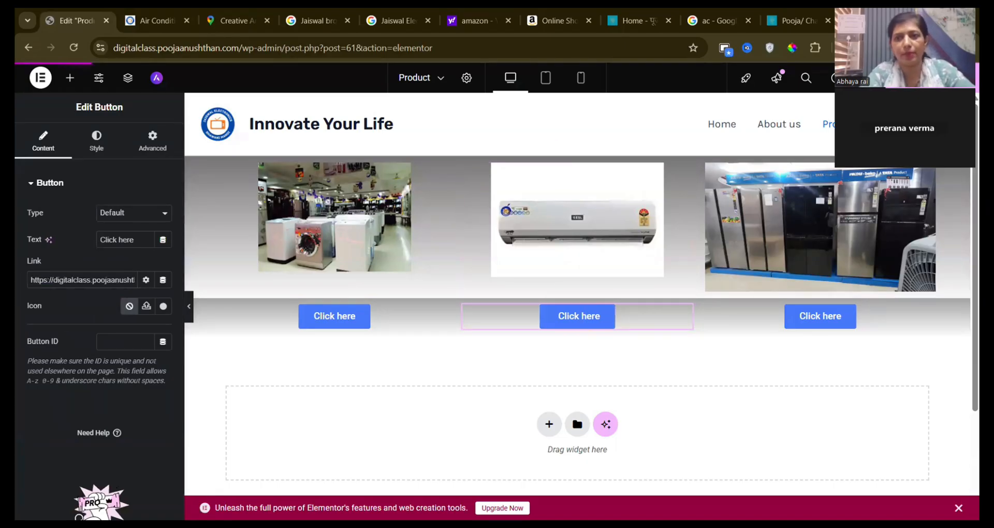
# Open the live Refrigerator page from the Product submenu and copy its /refrigerator/ address.
pyautogui.click(165, 27)
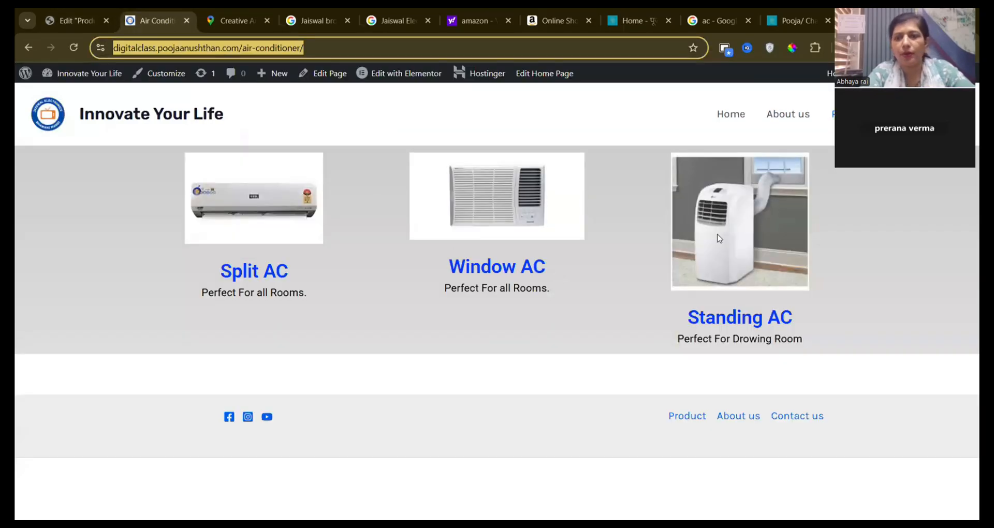
pyautogui.moveTo(835, 115)
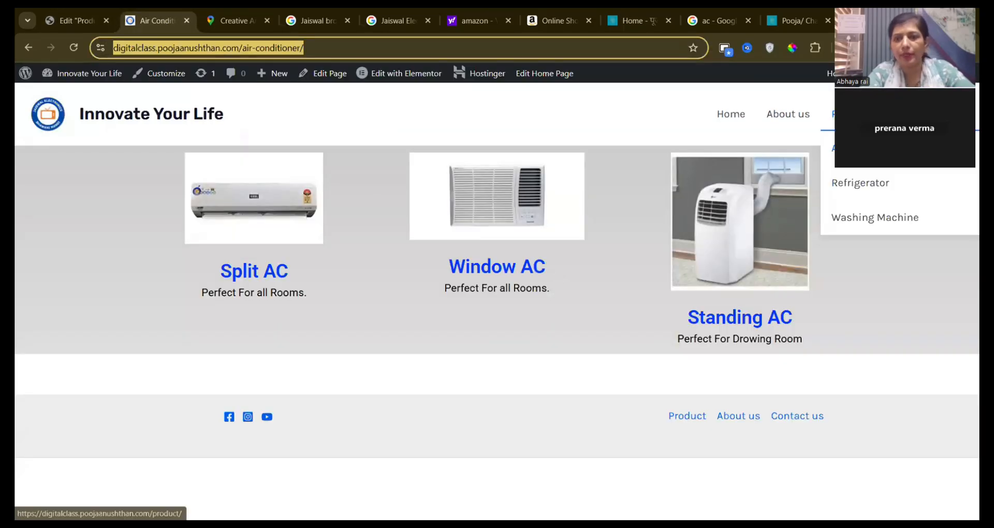
pyautogui.click(851, 187)
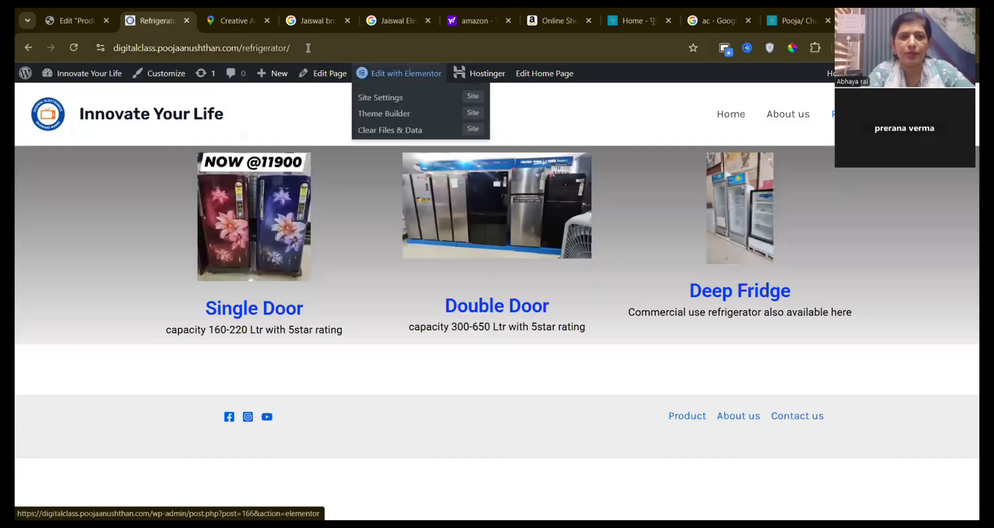
pyautogui.click(308, 48)
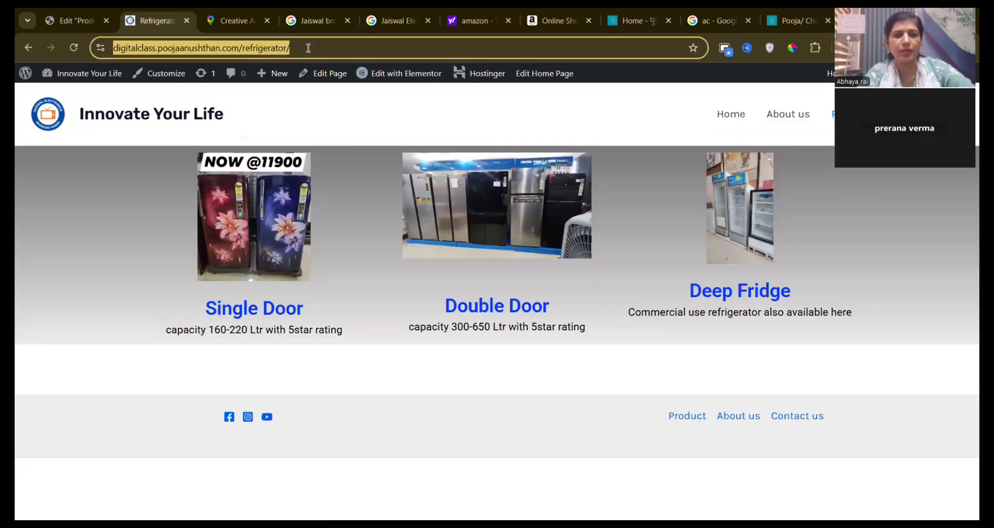
# Set the link of the button under the refrigerator image to the copied Refrigerator page address.
pyautogui.click(56, 21)
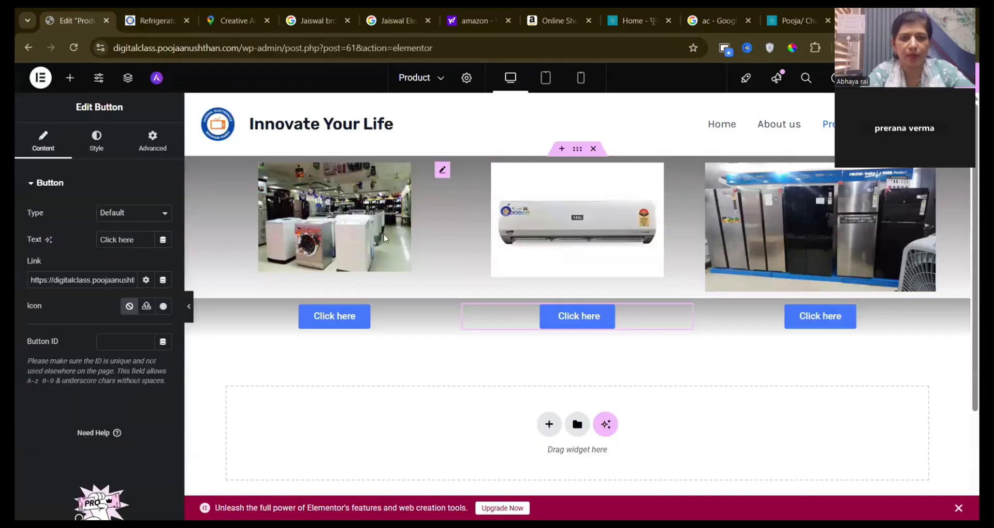
pyautogui.click(823, 325)
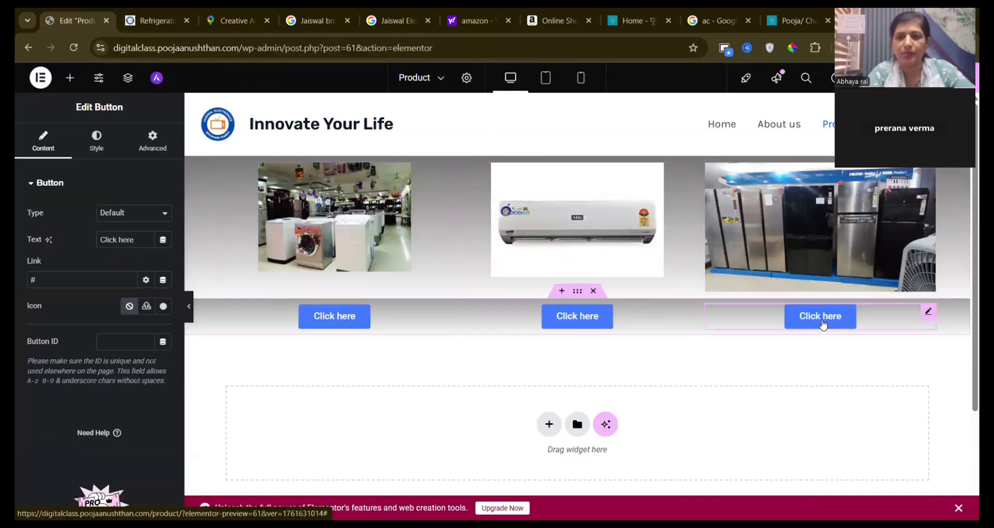
pyautogui.click(103, 278)
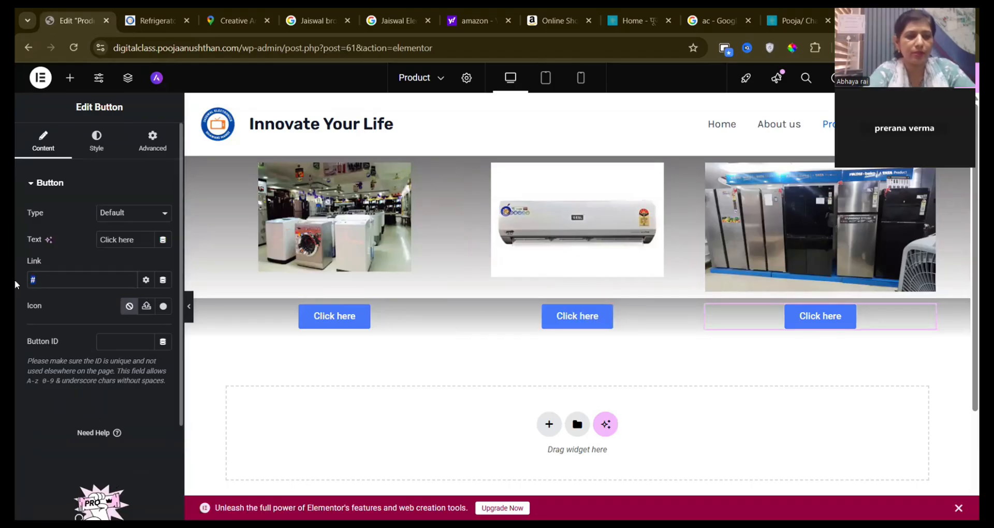
pyautogui.hotkey('ctrl', 'v')
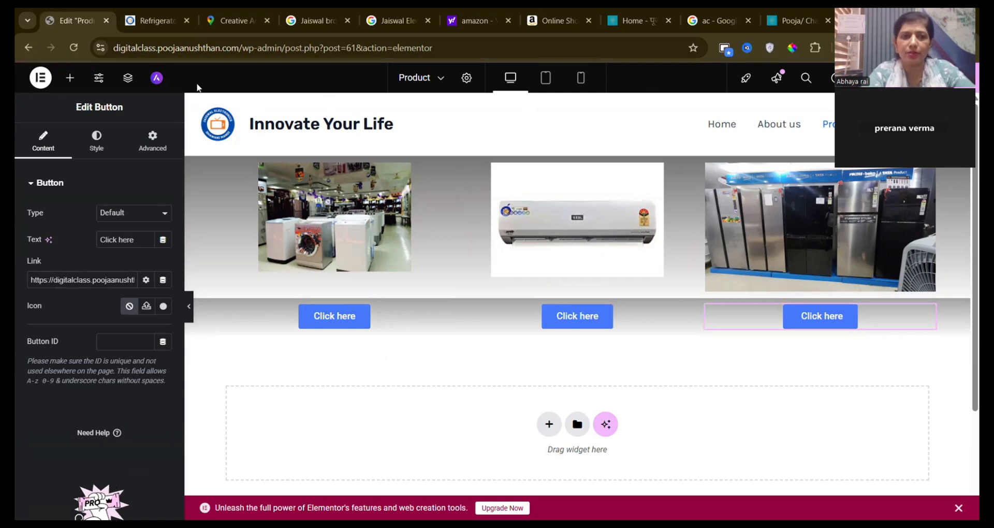
# Open the live Washing Machine page from the Product submenu and copy its /washing-machine/ address.
pyautogui.click(148, 21)
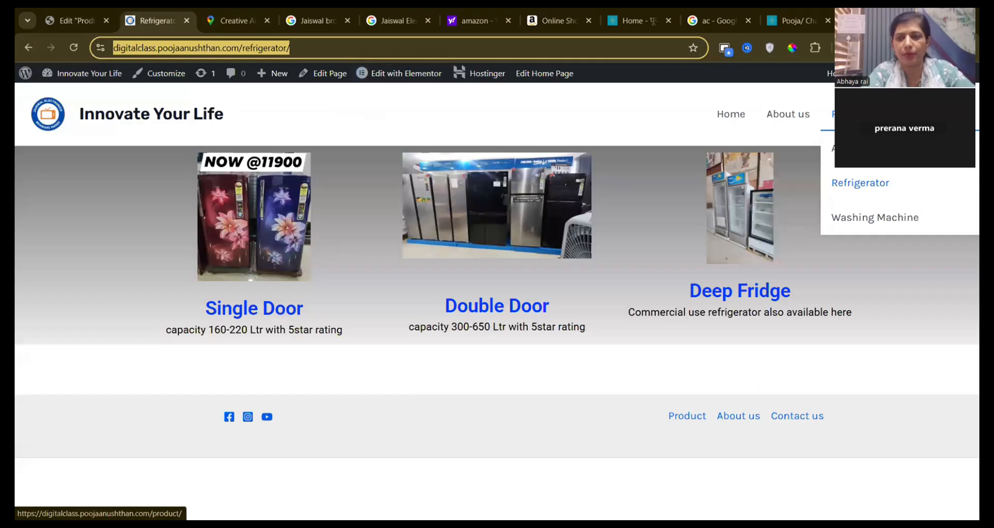
pyautogui.click(861, 215)
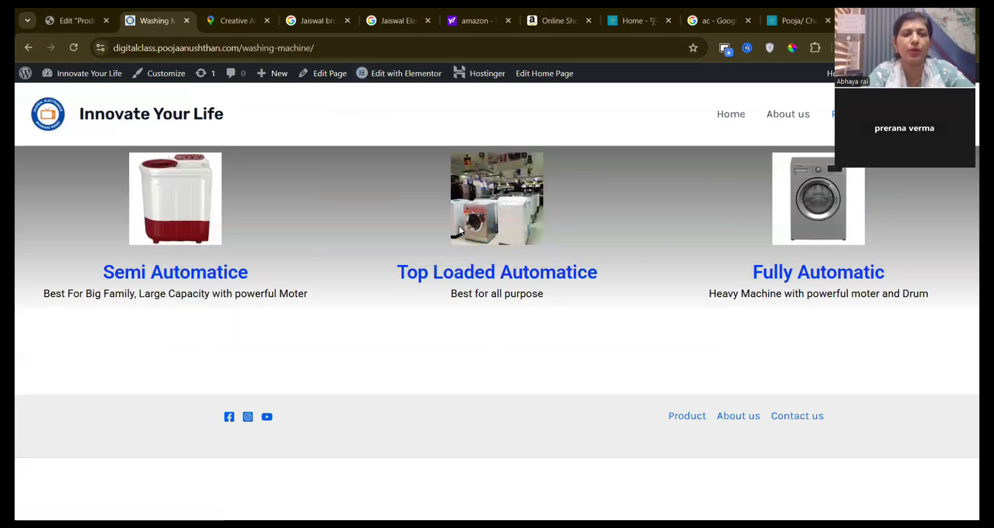
pyautogui.click(339, 49)
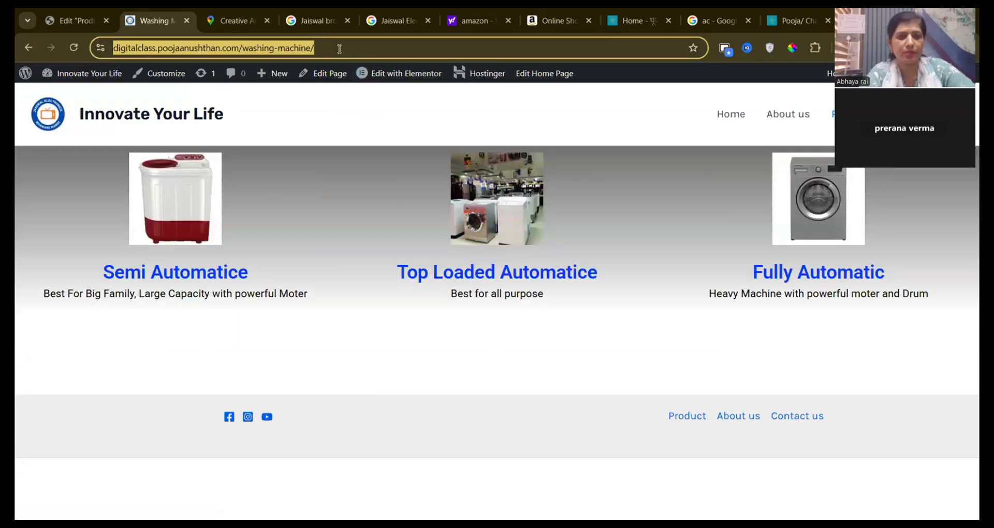
# Link the button under the washing machine image to the copied /washing-machine/ address and publish the Product page.
pyautogui.click(81, 27)
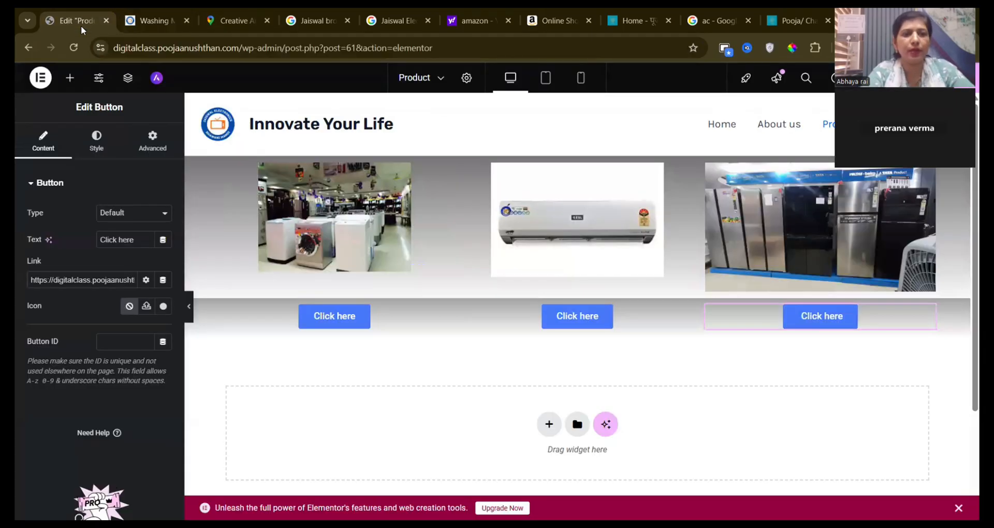
pyautogui.click(327, 319)
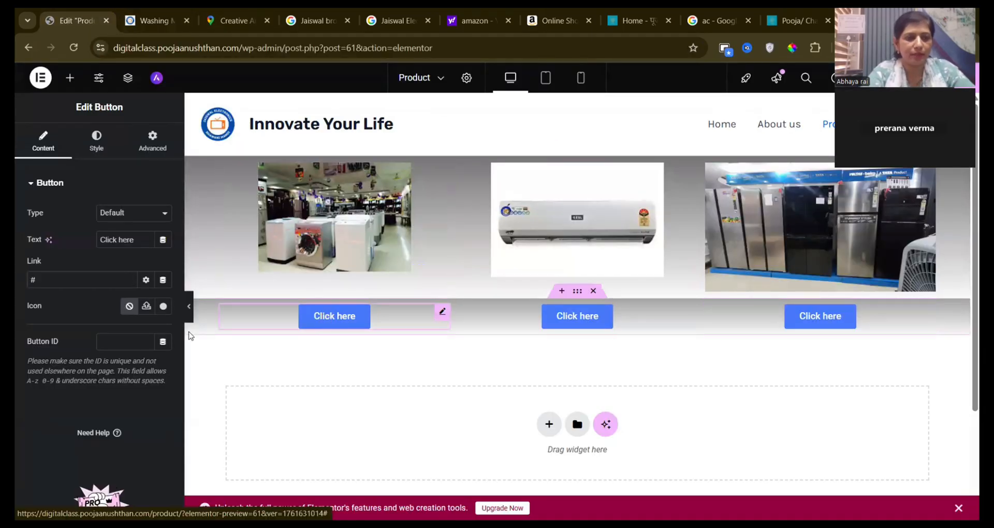
pyautogui.click(64, 279)
pyautogui.press('BackSpace')
pyautogui.hotkey('ctrl', 'v')
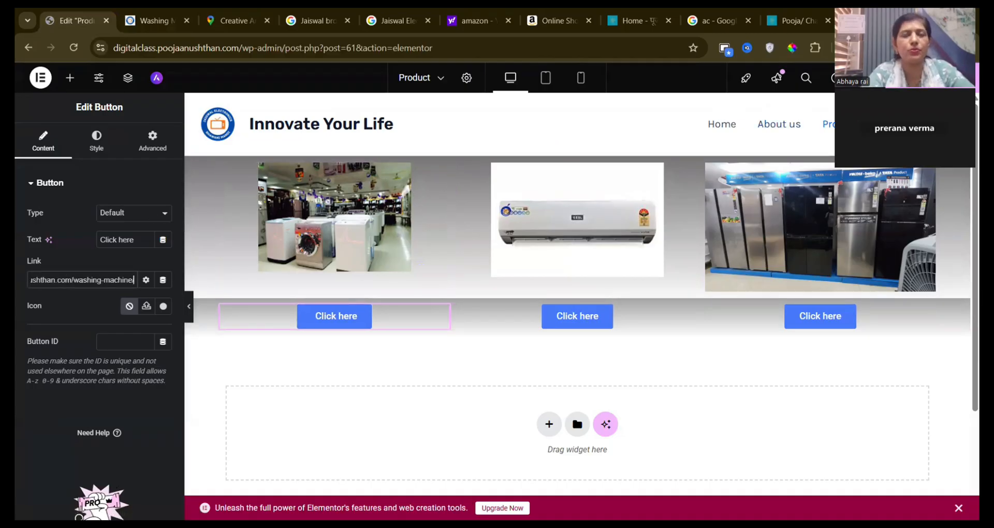
pyautogui.click(923, 78)
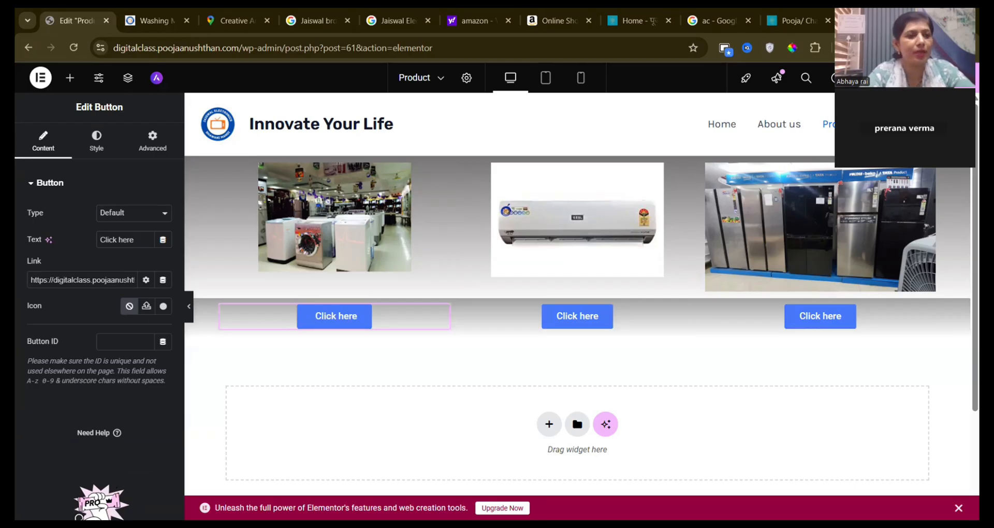
# Reload the live site and visit its Home and About us pages to check them.
pyautogui.click(135, 26)
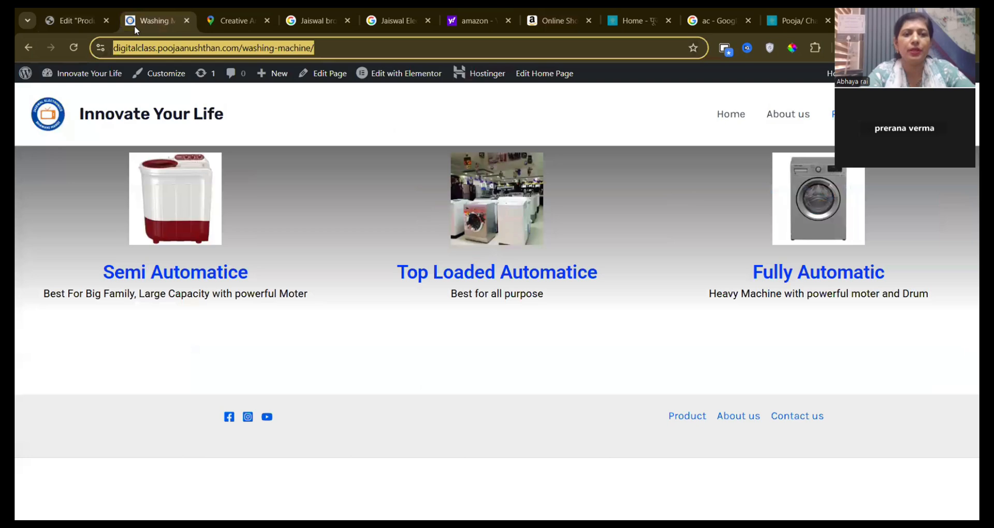
pyautogui.click(67, 19)
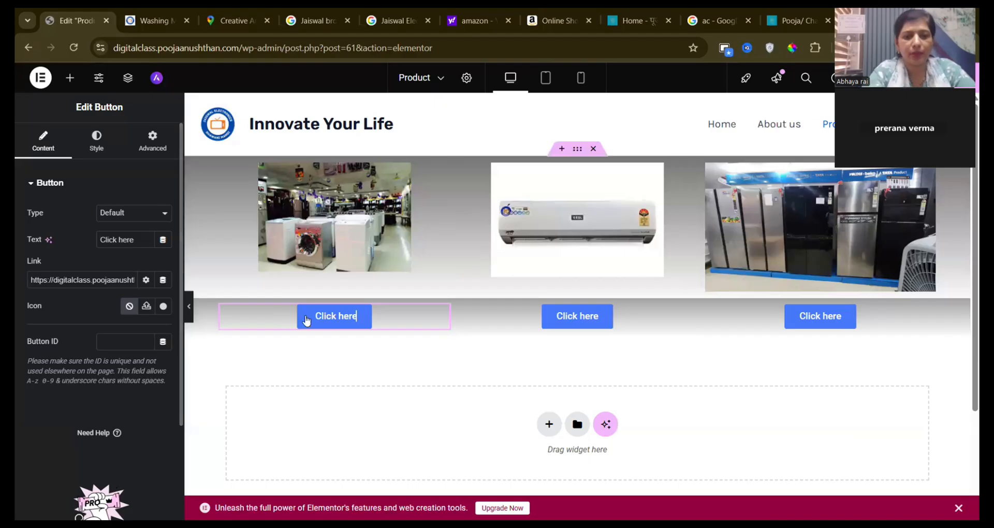
pyautogui.click(155, 20)
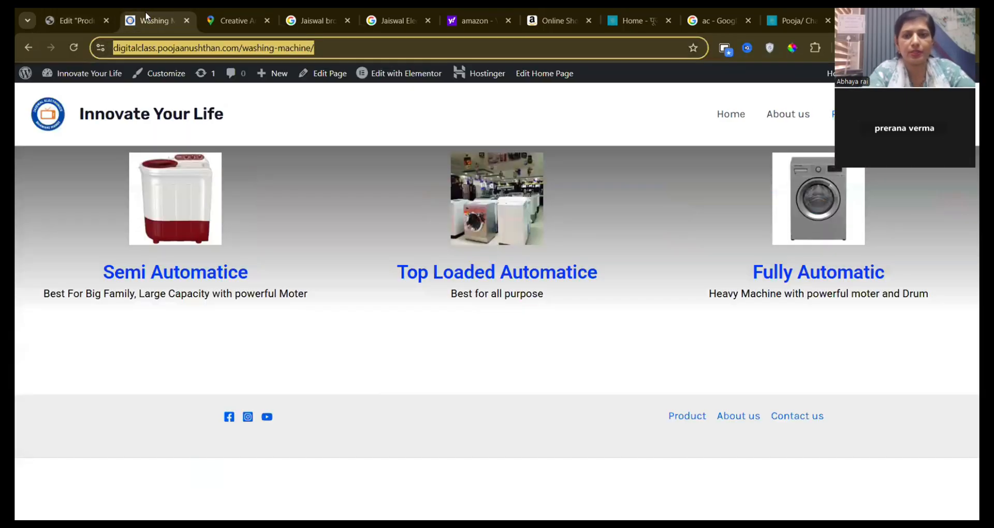
pyautogui.click(72, 49)
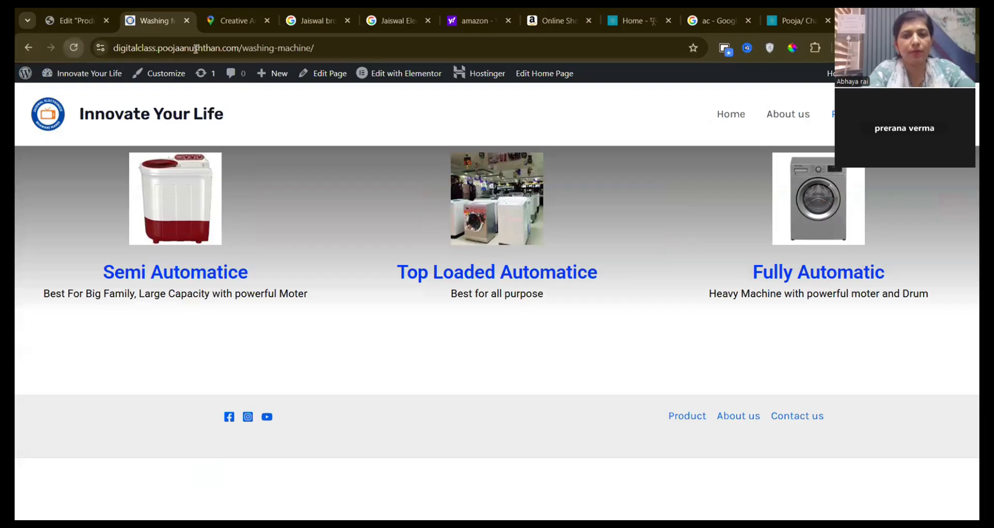
pyautogui.click(732, 115)
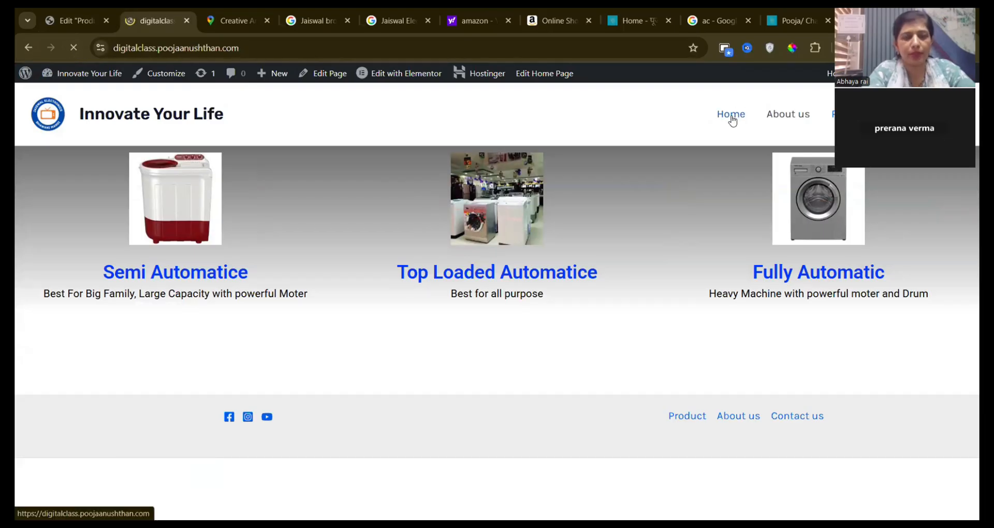
pyautogui.click(768, 118)
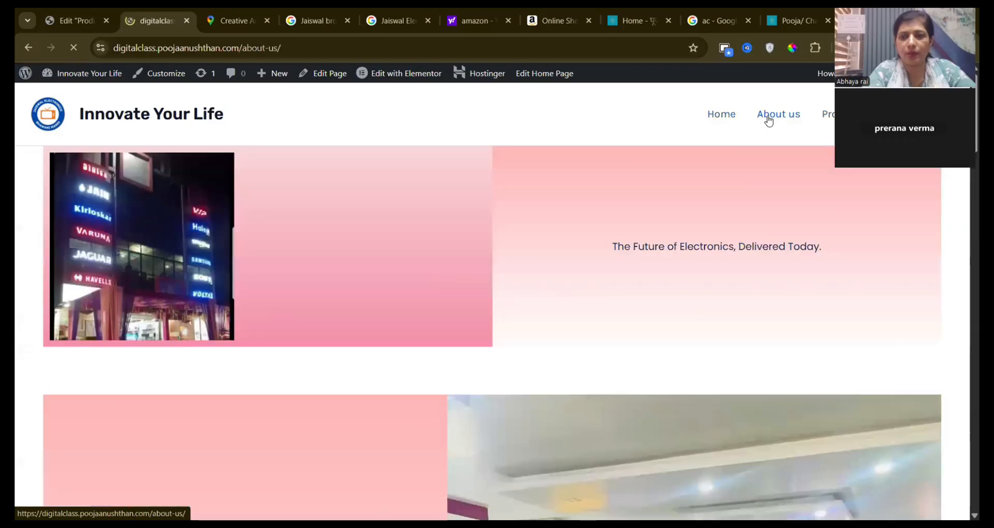
# Open the live Product page and test the button under the refrigerator image.
pyautogui.click(827, 115)
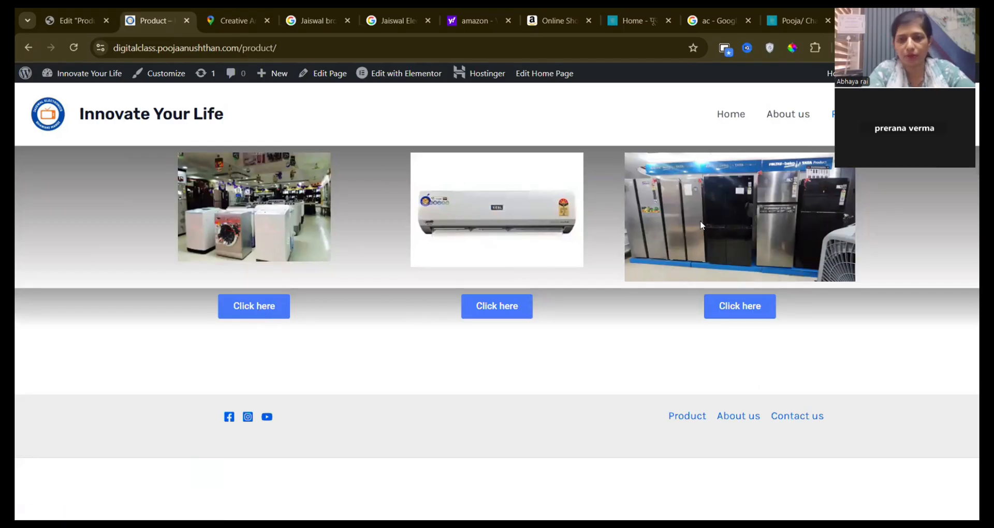
pyautogui.click(727, 306)
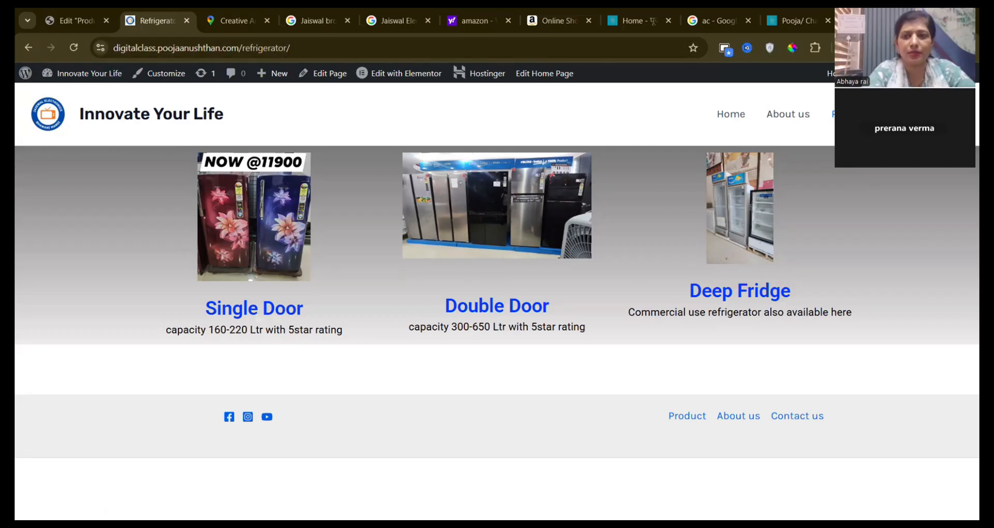
pyautogui.moveTo(837, 115)
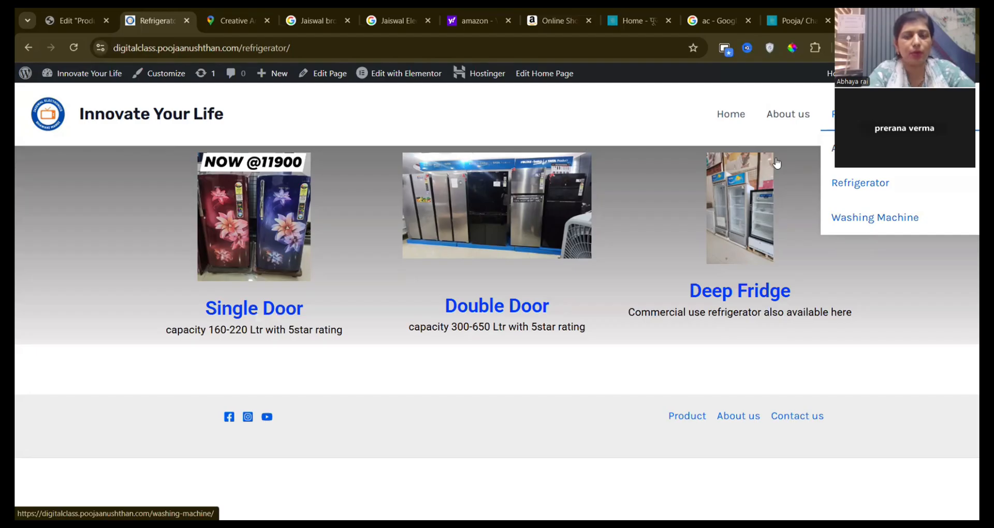
# Leave the Product page editor, open the site Customizer and switch its preview to mobile size.
pyautogui.click(73, 21)
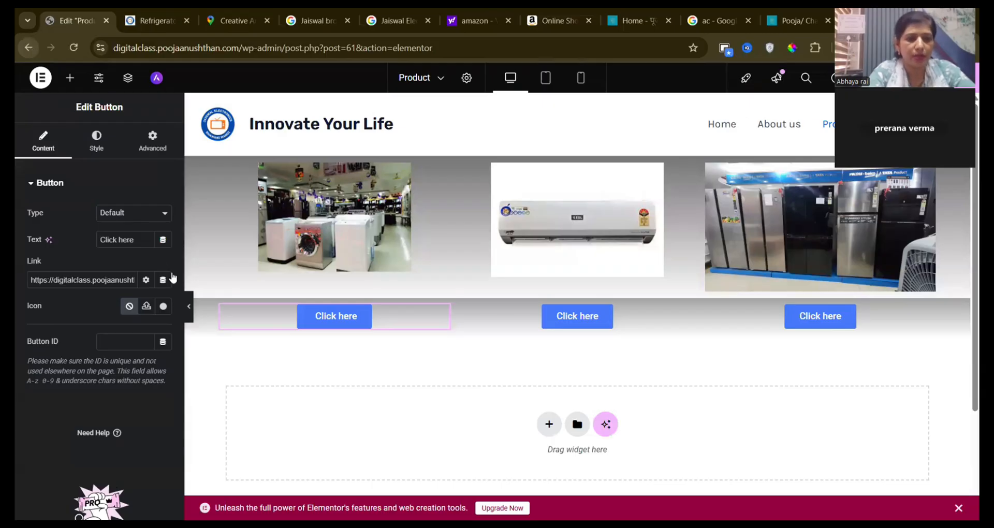
pyautogui.scroll(-2, 183, 418)
pyautogui.scroll(2, 160, 229)
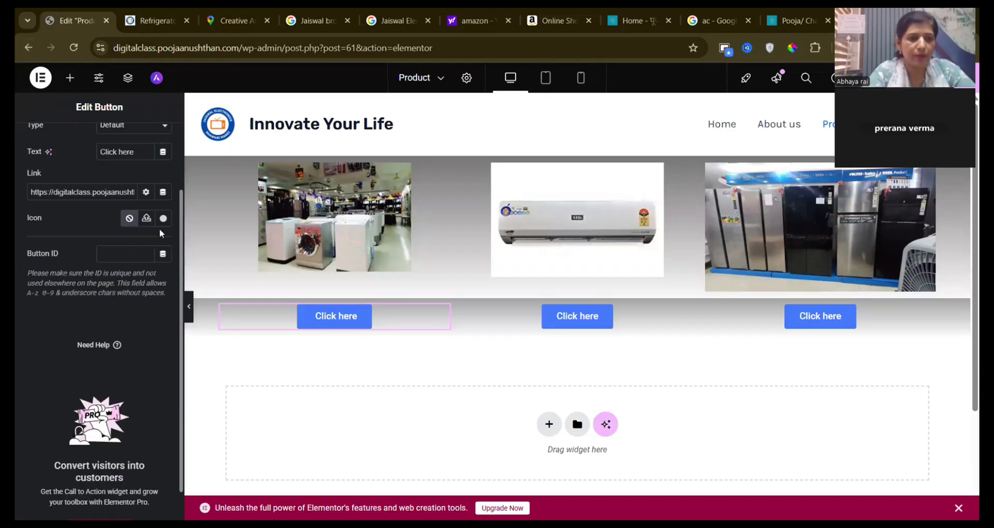
pyautogui.click(27, 48)
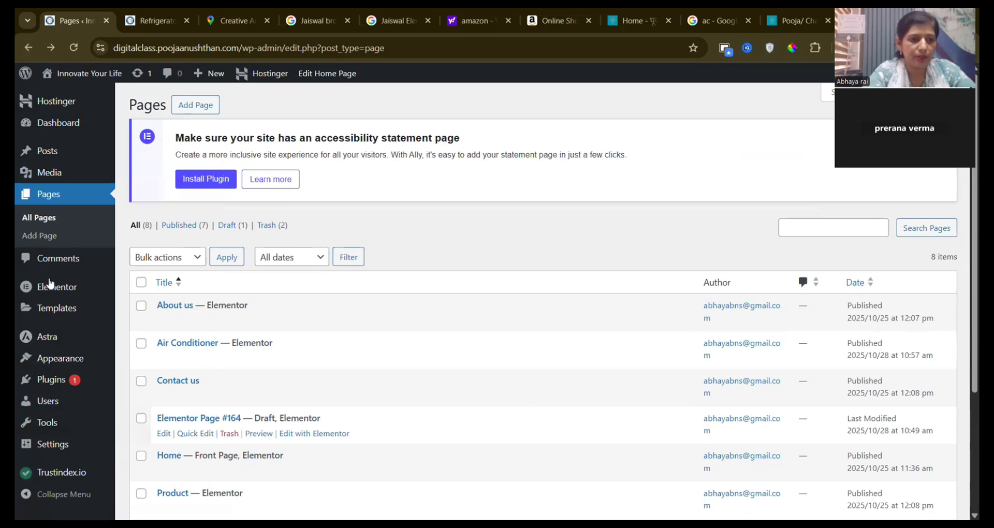
pyautogui.moveTo(77, 366)
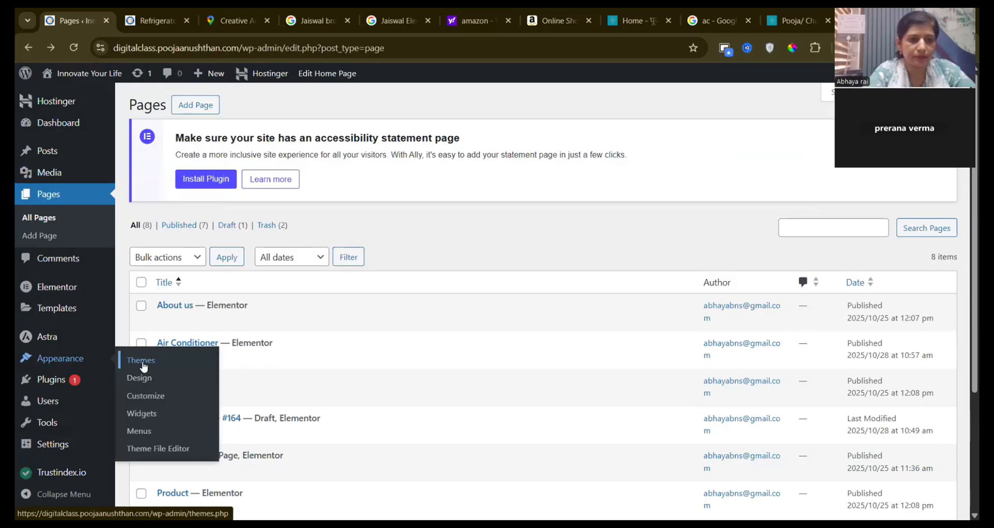
pyautogui.click(145, 399)
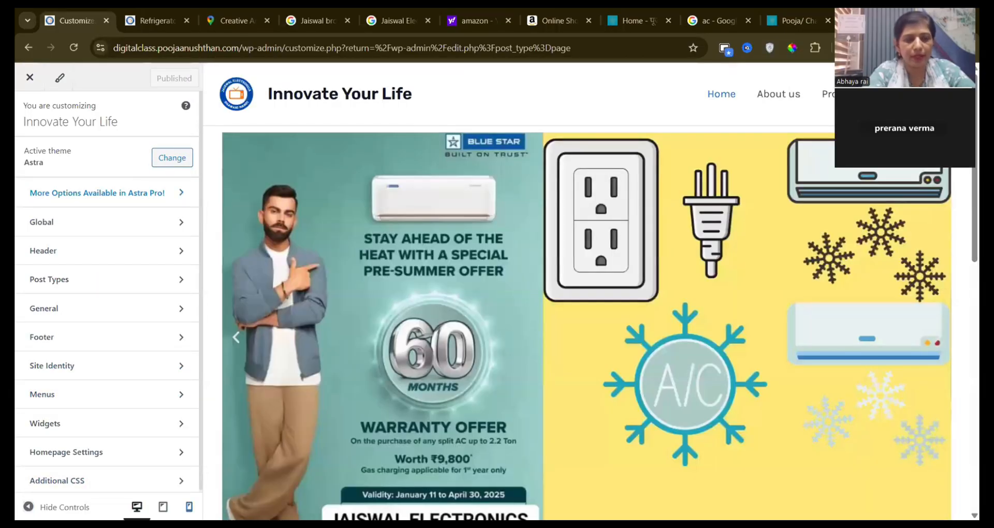
pyautogui.click(189, 507)
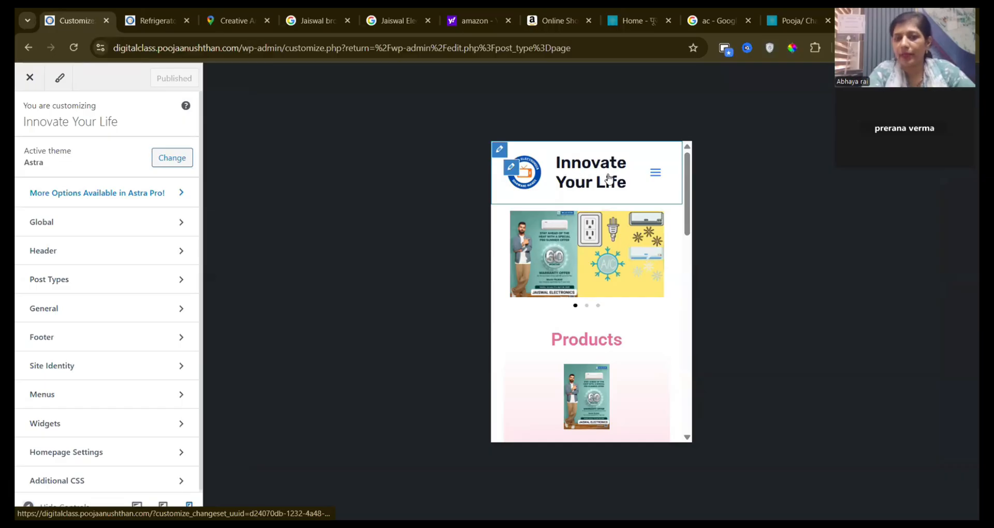
# Open the Product page from the mobile preview's site menu and review its images and buttons down to the footer.
pyautogui.click(652, 177)
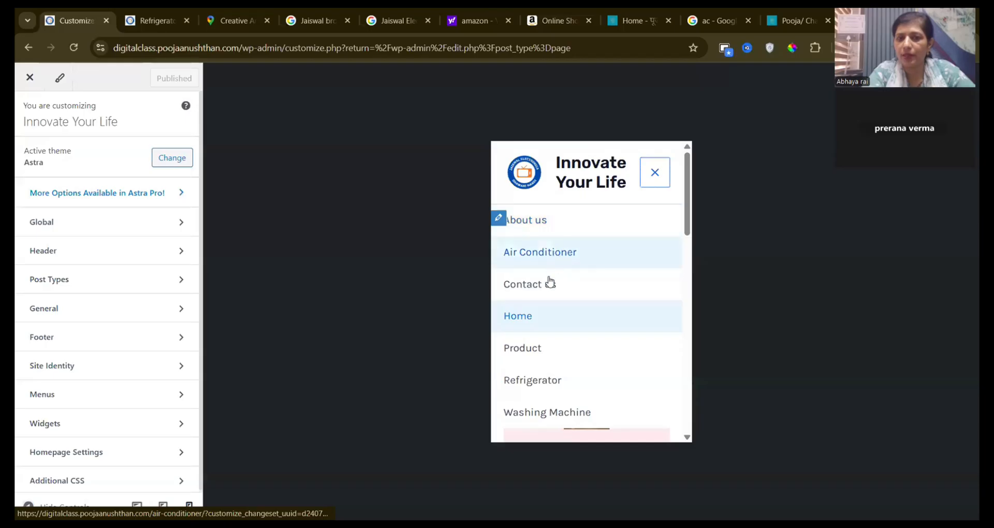
pyautogui.click(522, 350)
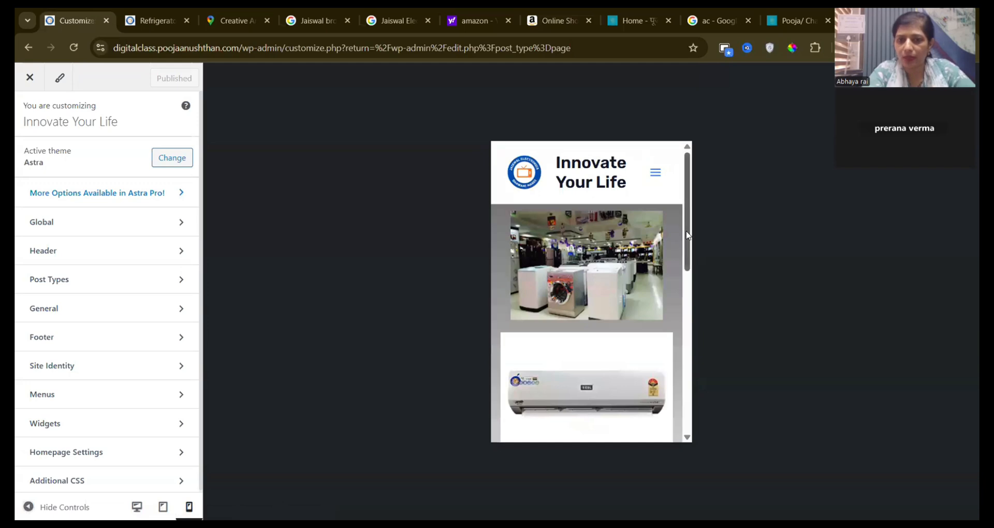
pyautogui.moveTo(688, 236); pyautogui.dragTo(671, 225)
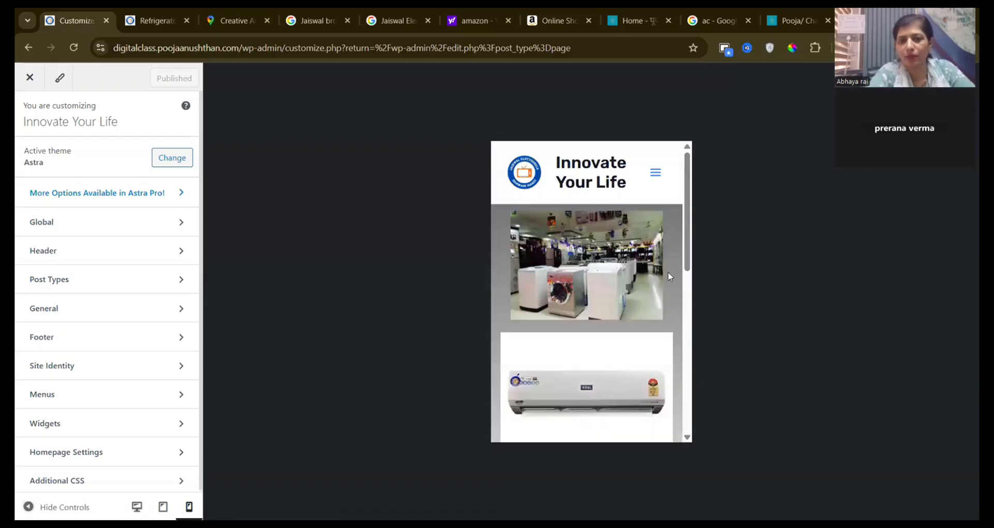
pyautogui.moveTo(689, 259); pyautogui.dragTo(689, 399)
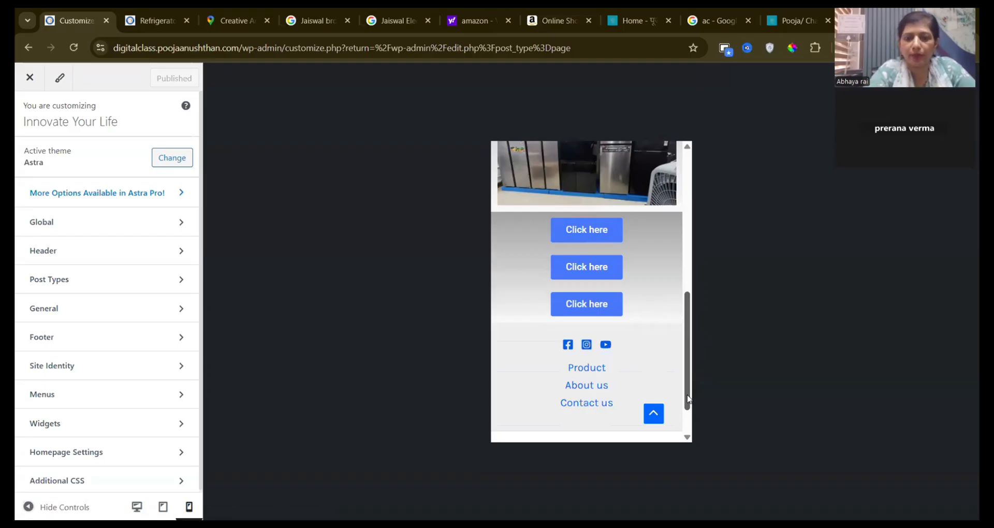
pyautogui.moveTo(689, 399); pyautogui.dragTo(695, 241)
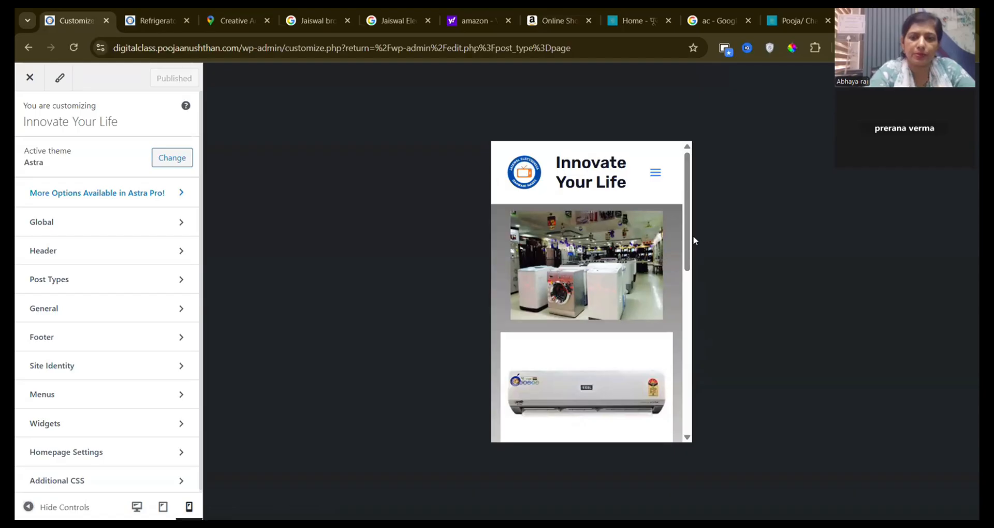
# Expand the site menu on the Product page's mobile preview and check its page entries.
pyautogui.click(657, 185)
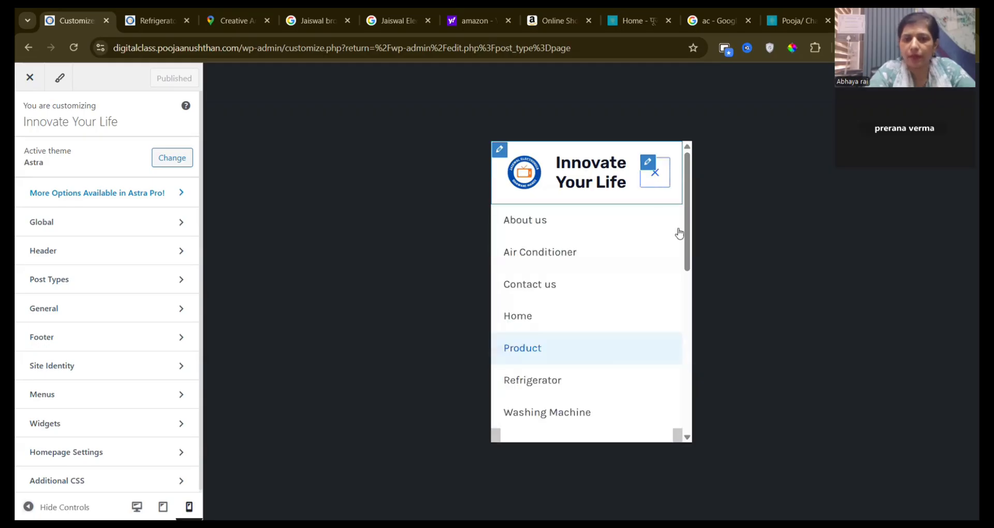
pyautogui.moveTo(689, 254); pyautogui.dragTo(690, 304)
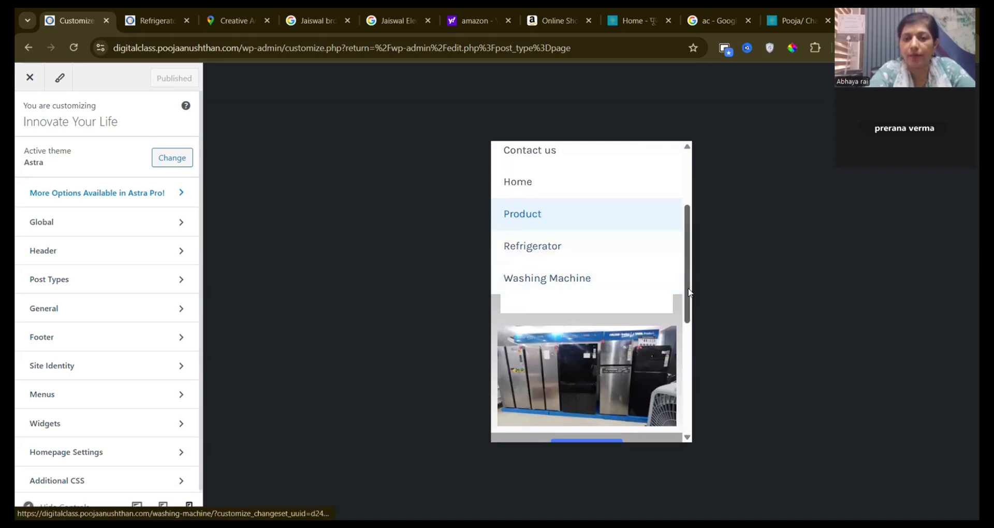
pyautogui.moveTo(688, 291); pyautogui.dragTo(690, 258)
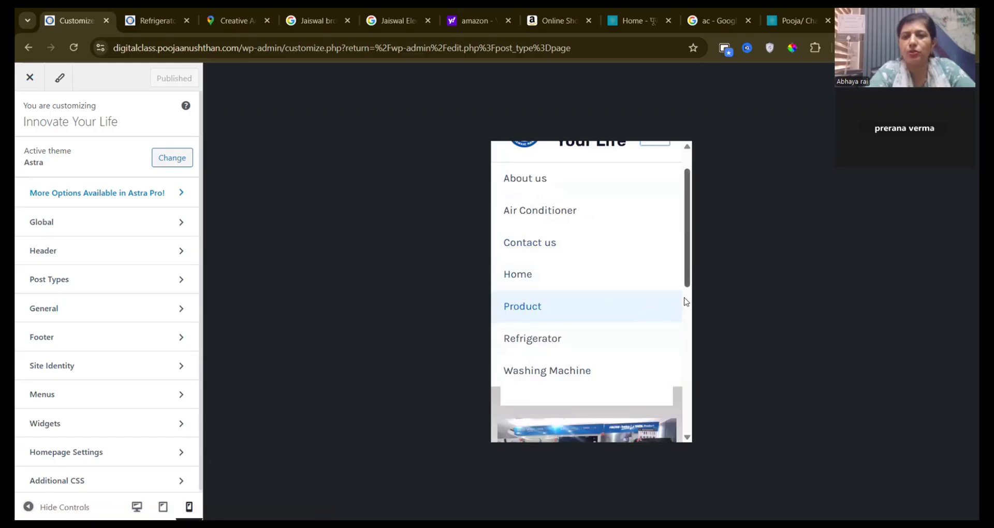
pyautogui.moveTo(688, 278); pyautogui.dragTo(685, 239)
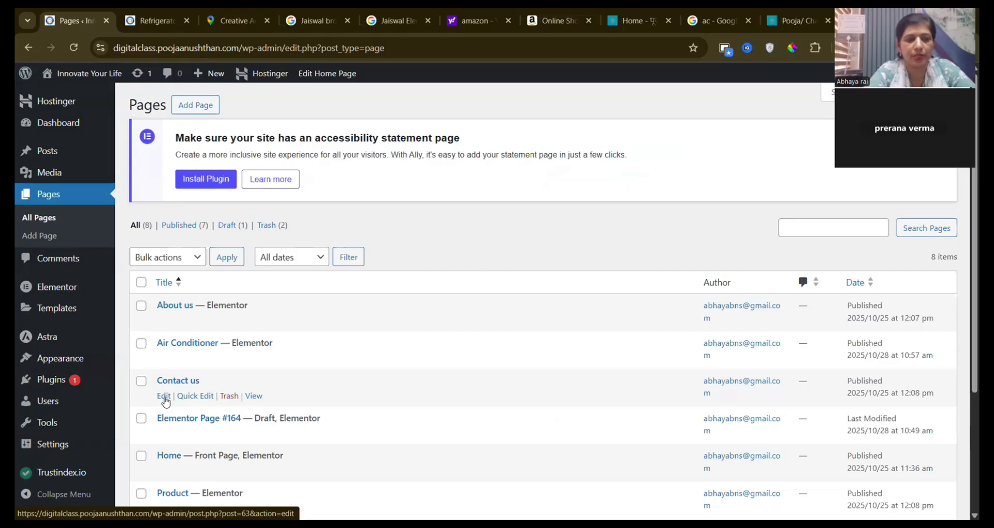
# Open the Contact us page for editing, set its template to Elementor Full Width and save it.
pyautogui.click(189, 386)
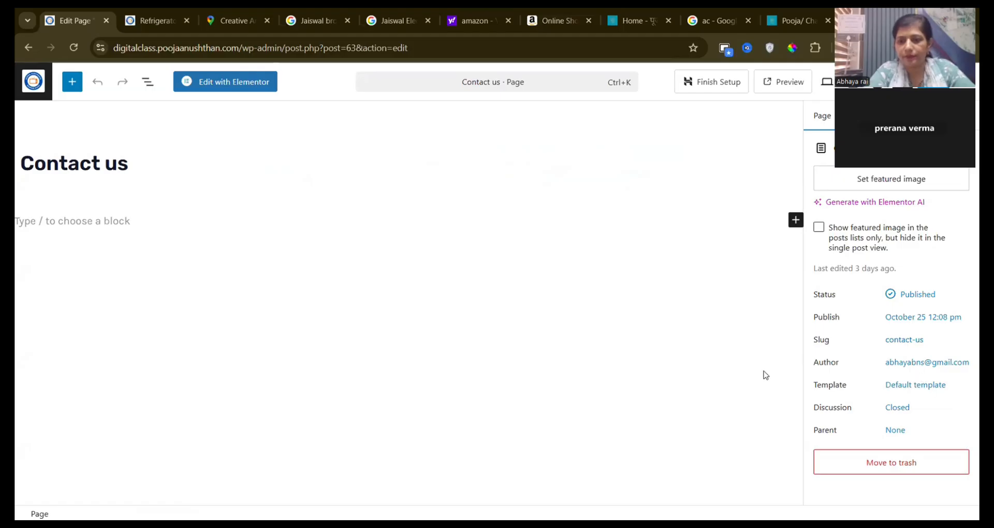
pyautogui.click(928, 385)
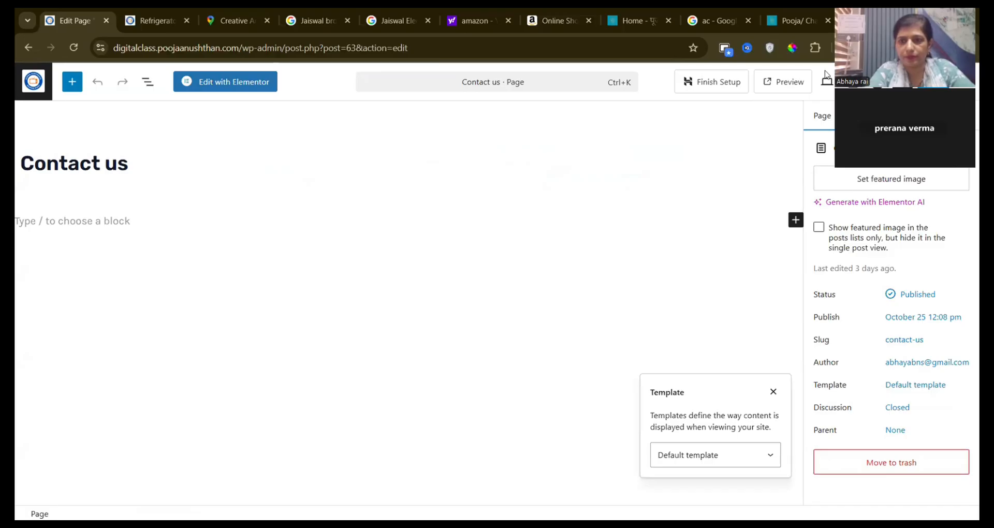
pyautogui.click(714, 455)
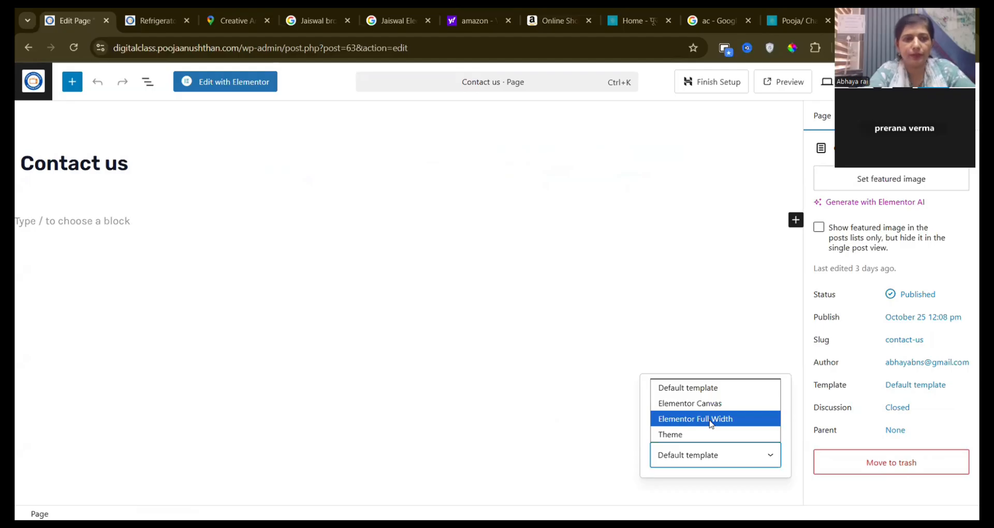
pyautogui.click(712, 419)
pyautogui.click(934, 82)
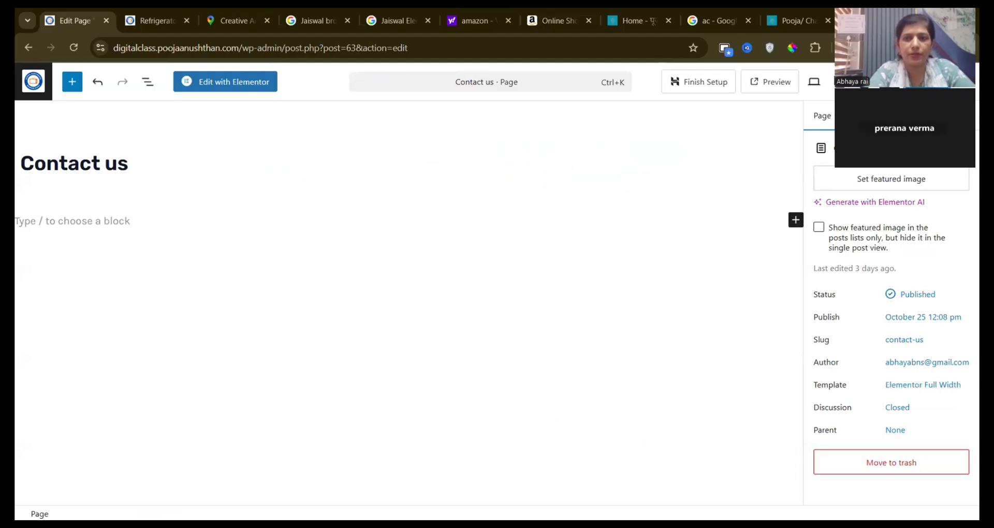
# Open the Contact us page in Elementor and show the full-page templates in the library.
pyautogui.click(251, 87)
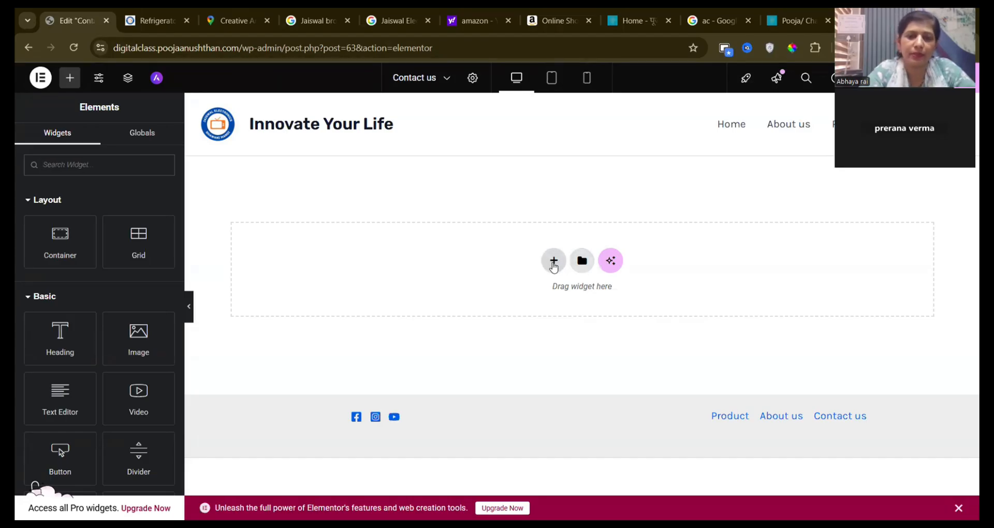
pyautogui.click(554, 263)
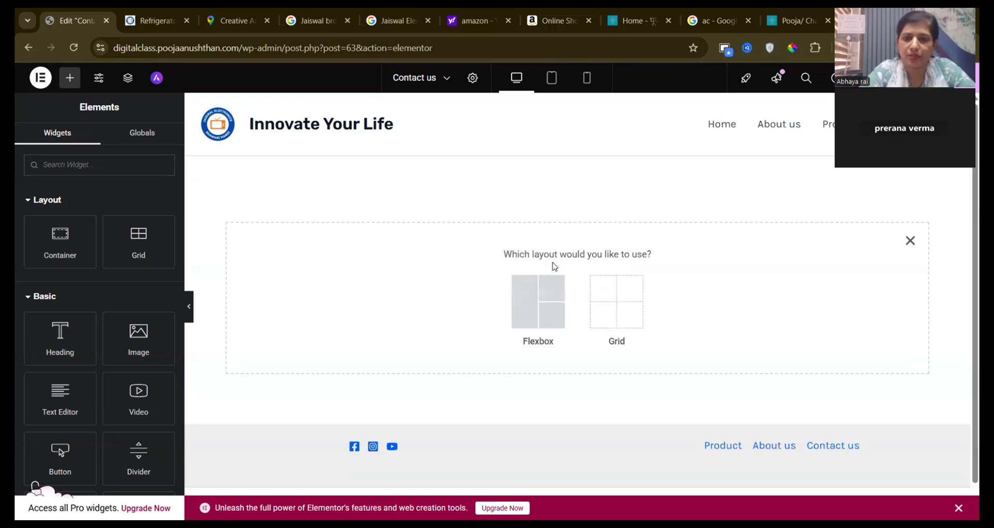
pyautogui.click(910, 242)
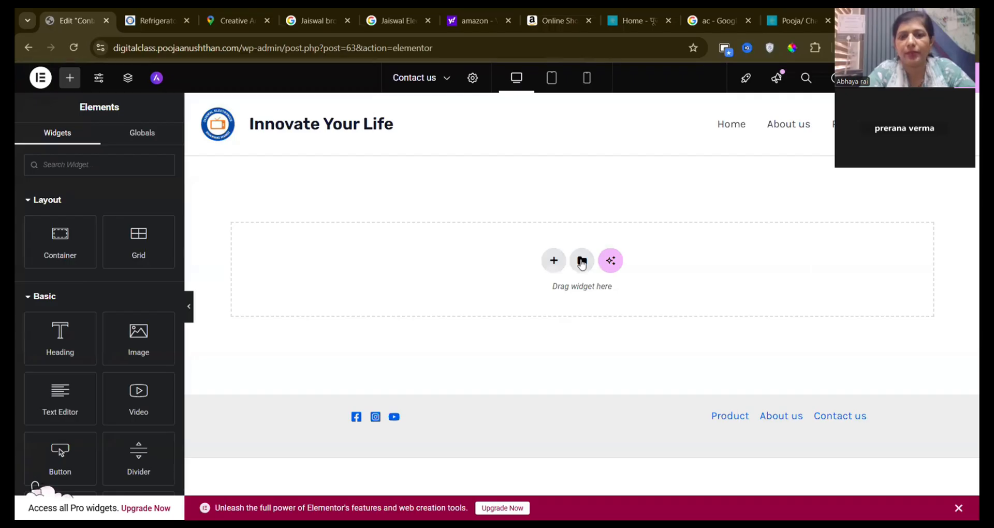
pyautogui.click(582, 261)
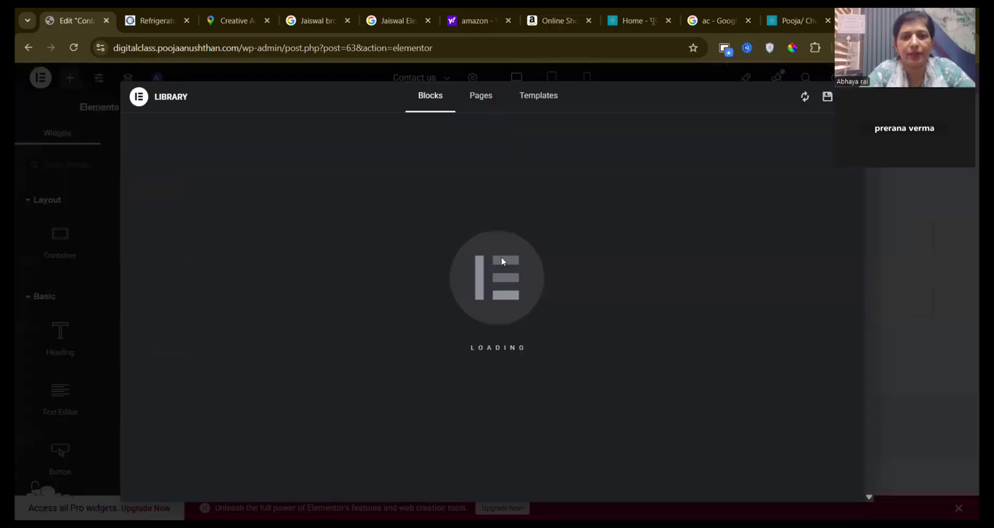
pyautogui.click(481, 103)
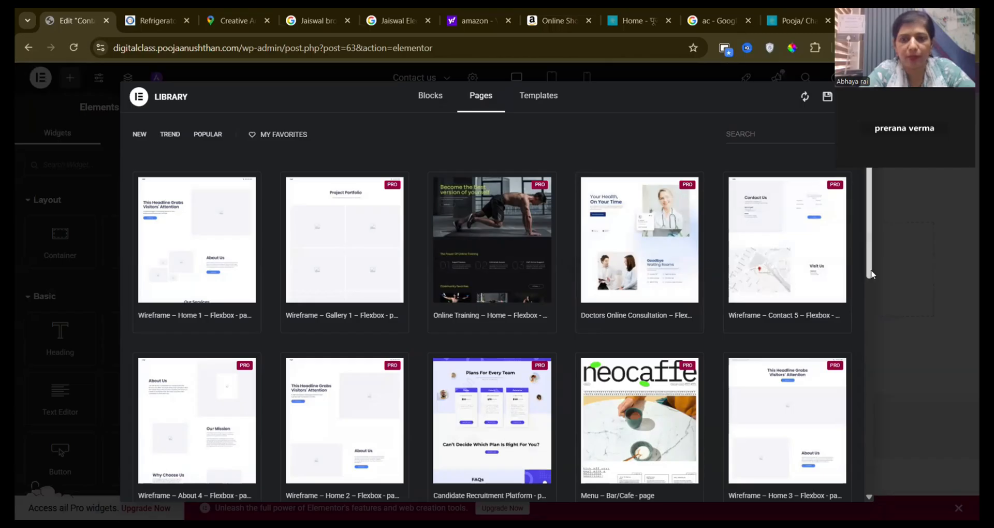
# Preview the non-Pro Contact Us wireframe template in the library and insert it into the page.
pyautogui.moveTo(868, 277); pyautogui.dragTo(884, 440)
pyautogui.moveTo(239, 442)
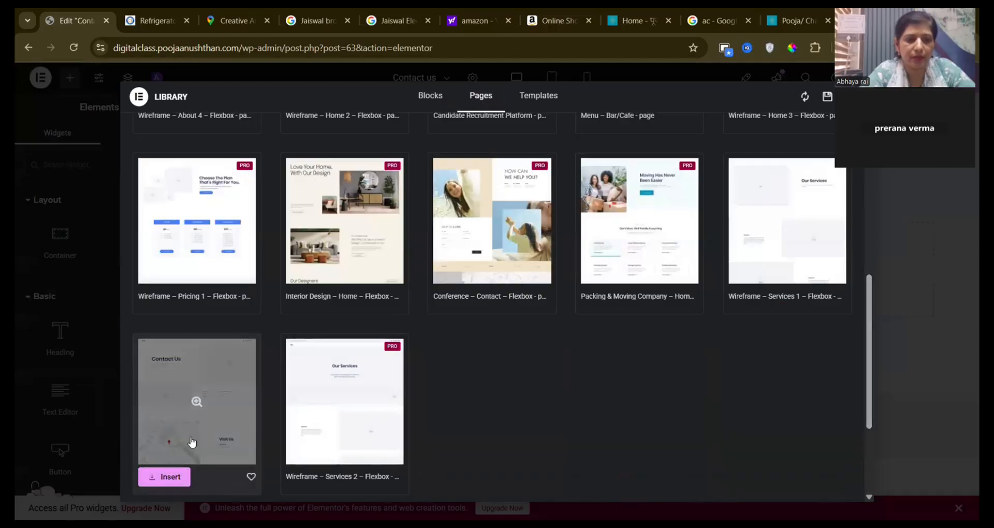
pyautogui.click(192, 442)
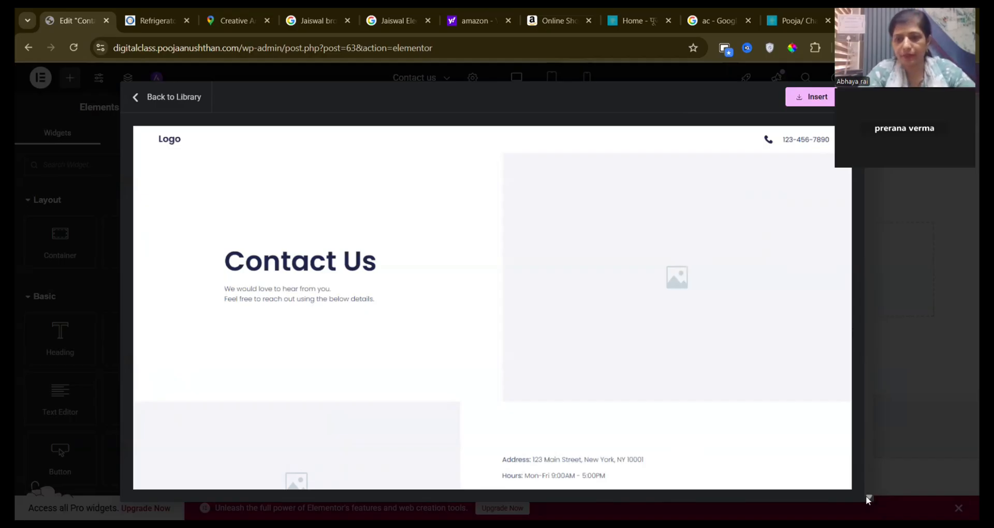
pyautogui.click(811, 98)
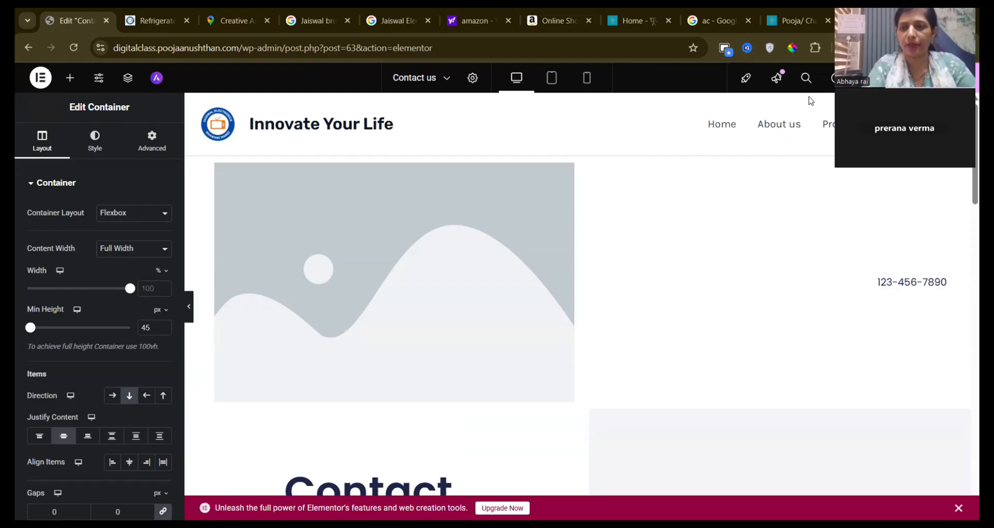
# Review the inserted Contact Us template's sections, including the image placeholders, contact details and map.
pyautogui.scroll(-10, 966, 197)
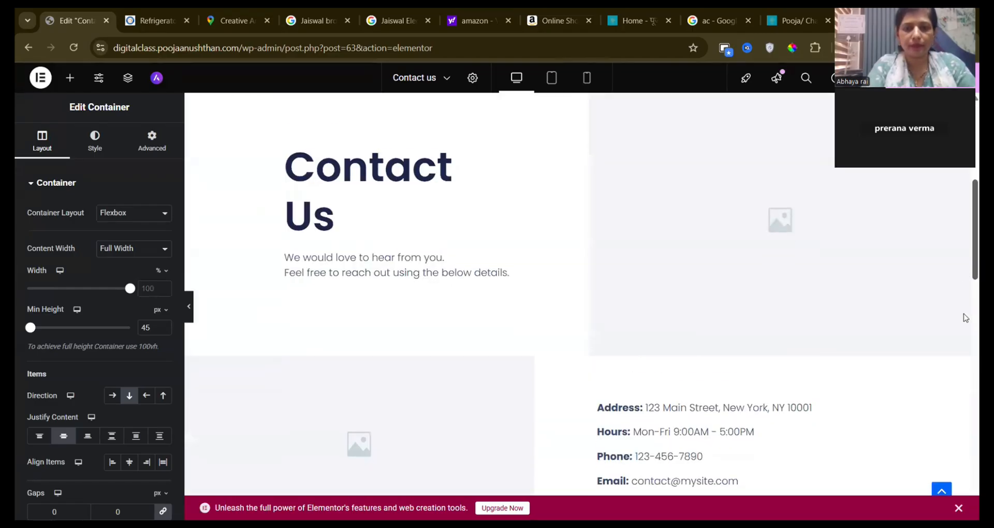
pyautogui.scroll(-5, 965, 394)
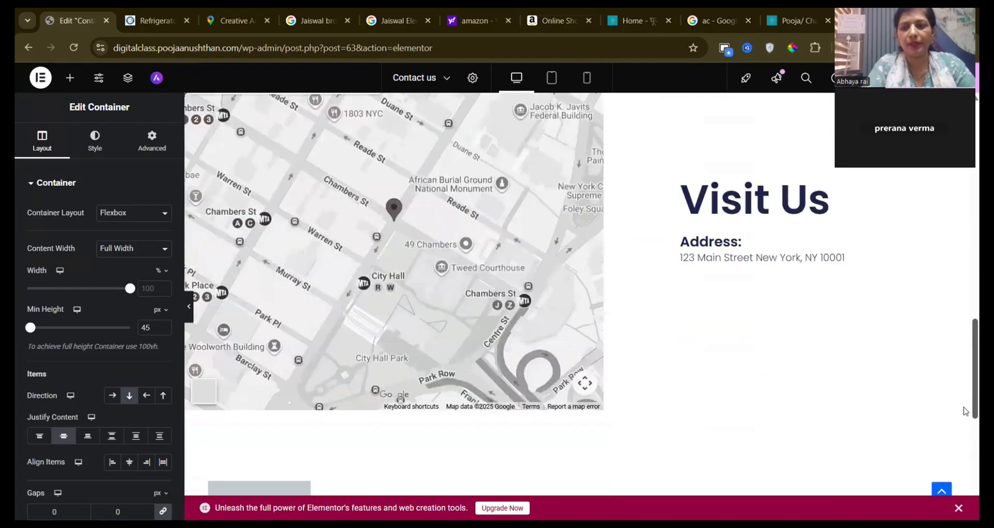
pyautogui.scroll(11, 966, 404)
pyautogui.scroll(3, 965, 186)
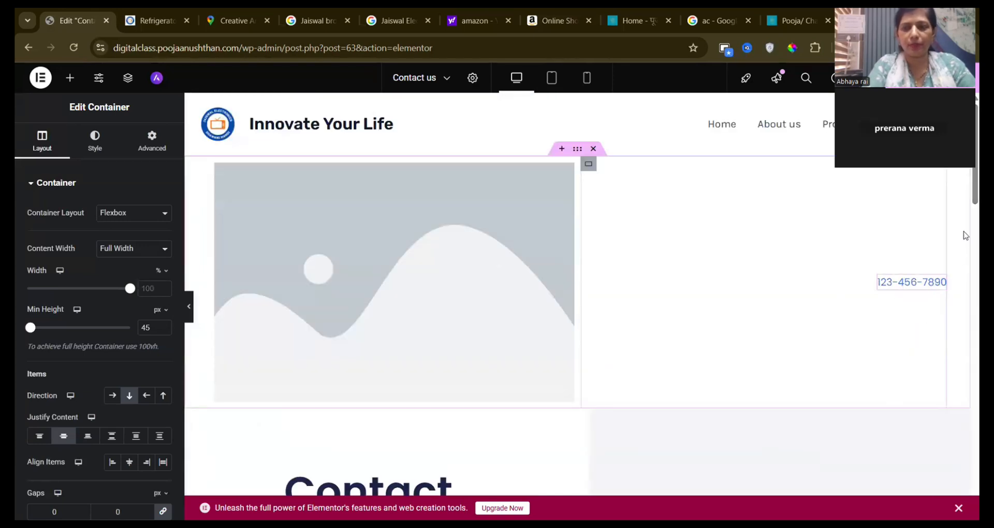
pyautogui.scroll(-6, 967, 233)
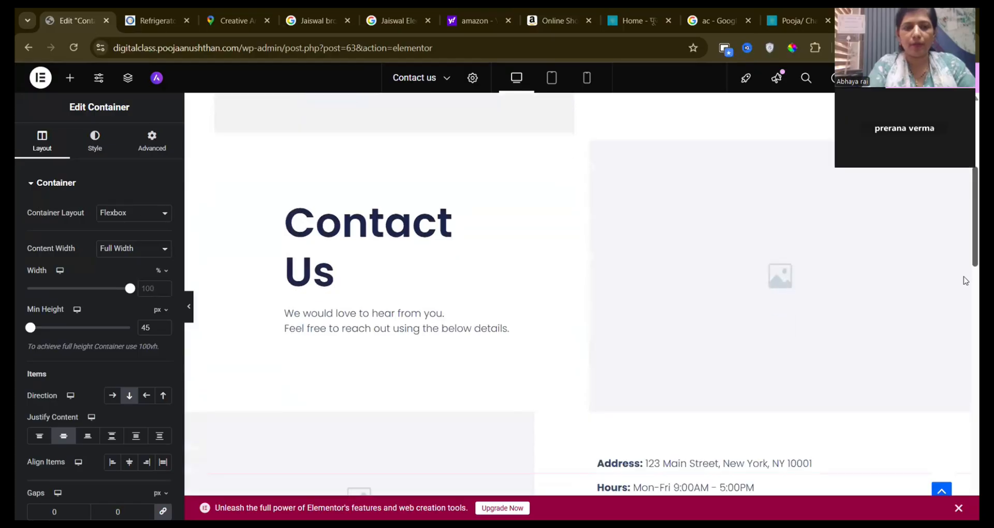
pyautogui.scroll(-5, 966, 295)
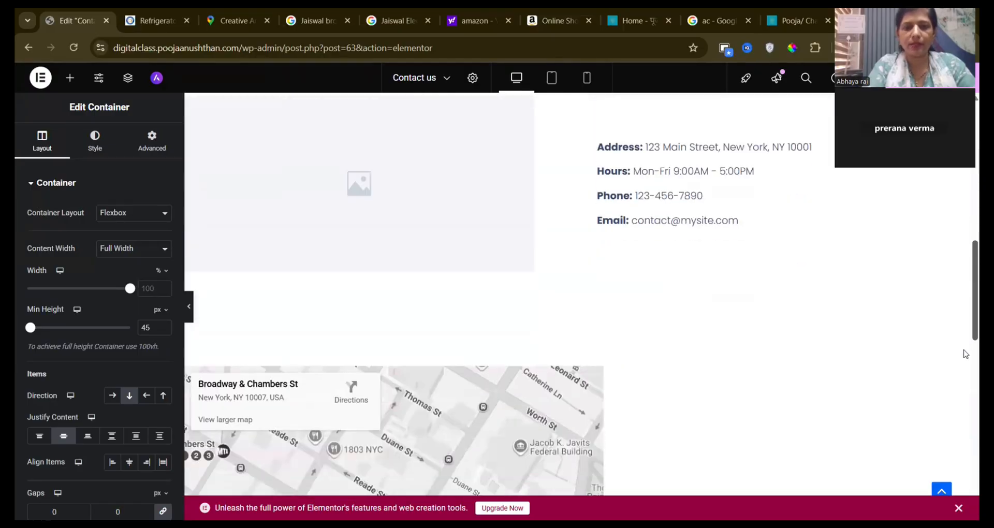
# Give the top container with the logo placeholder and phone number a gradient background with second colour #EEEEEE.
pyautogui.scroll(-8, 966, 393)
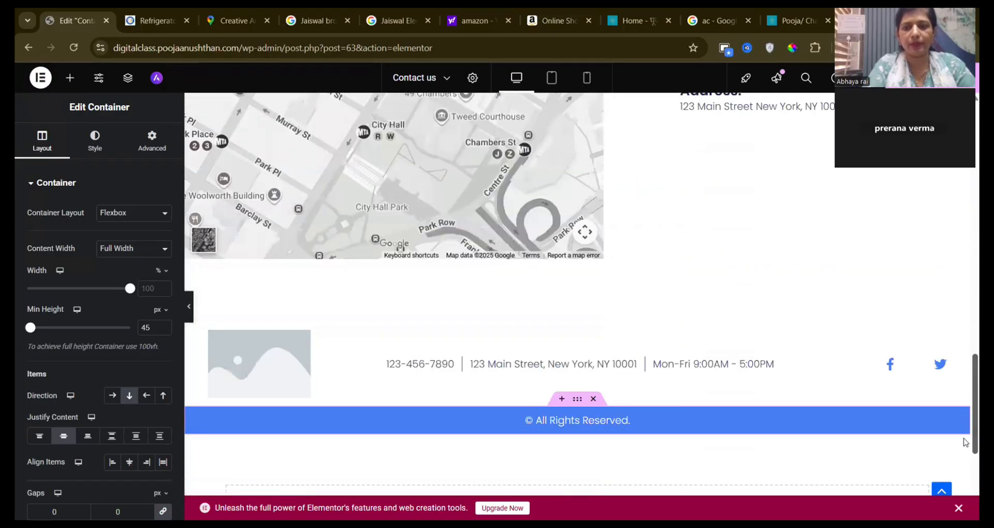
pyautogui.scroll(6, 966, 363)
pyautogui.scroll(12, 968, 259)
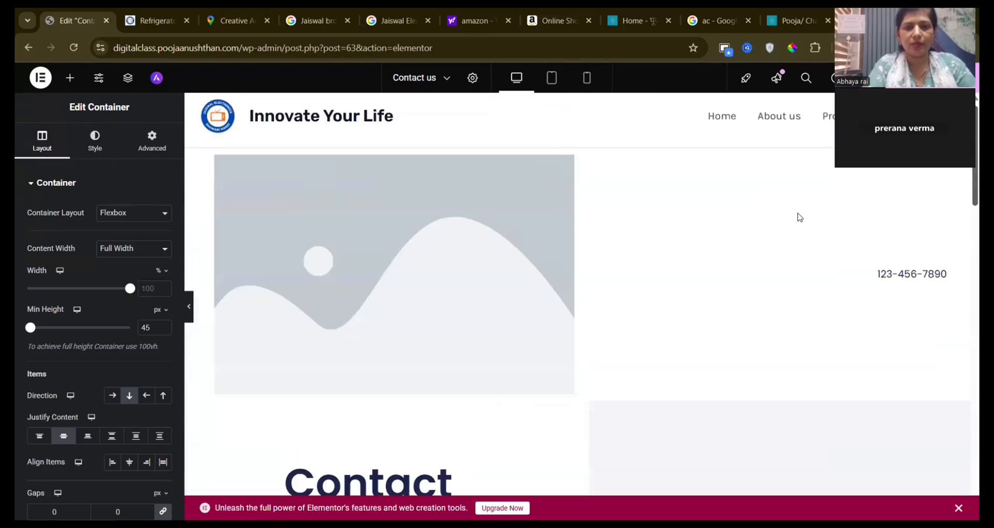
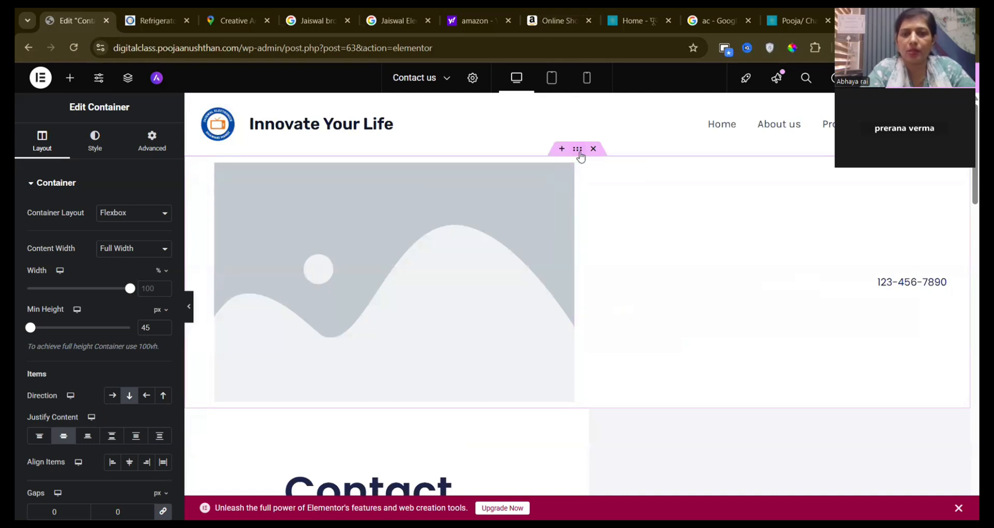
pyautogui.click(581, 157)
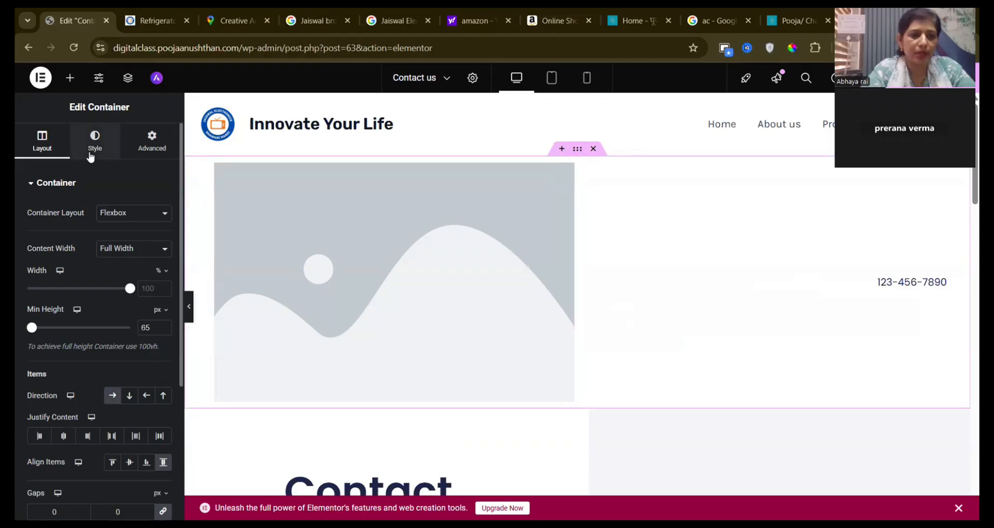
pyautogui.click(93, 145)
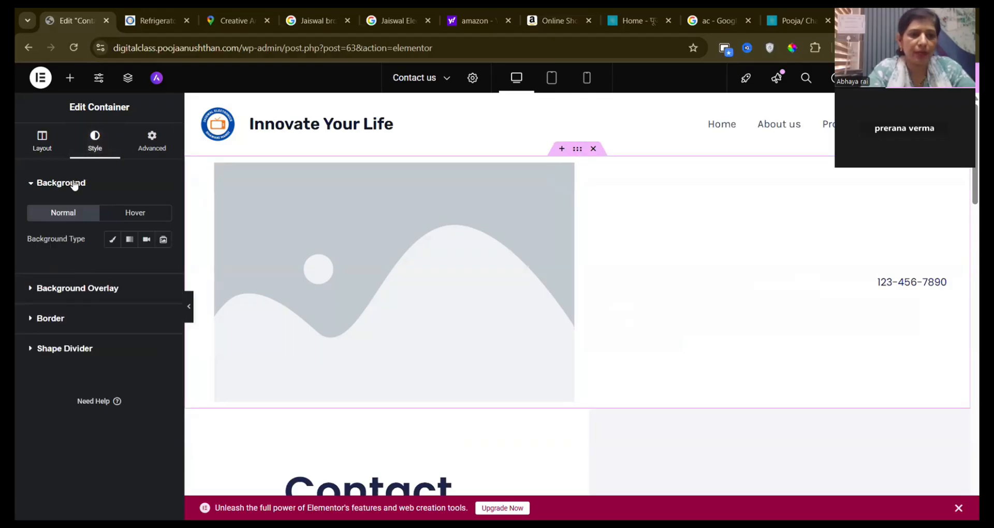
pyautogui.click(129, 240)
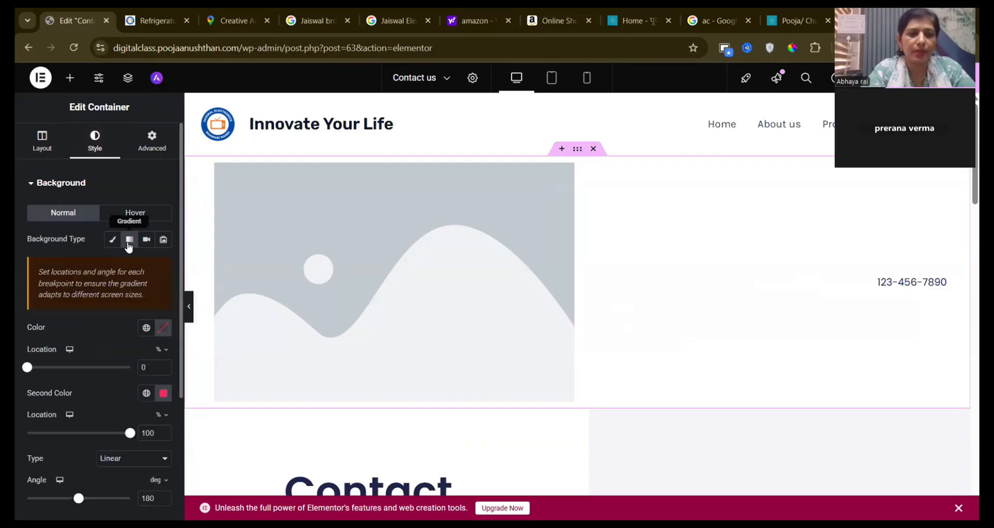
pyautogui.click(148, 394)
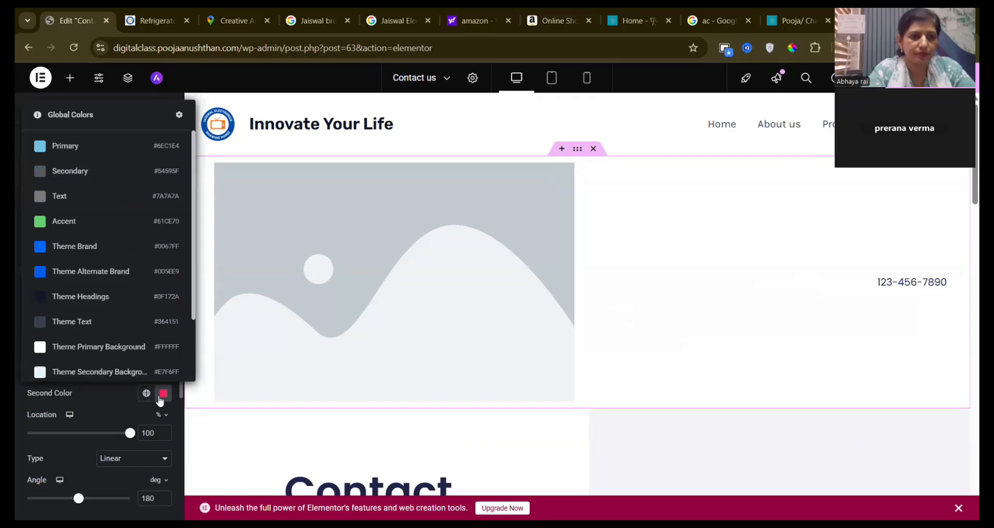
pyautogui.click(163, 393)
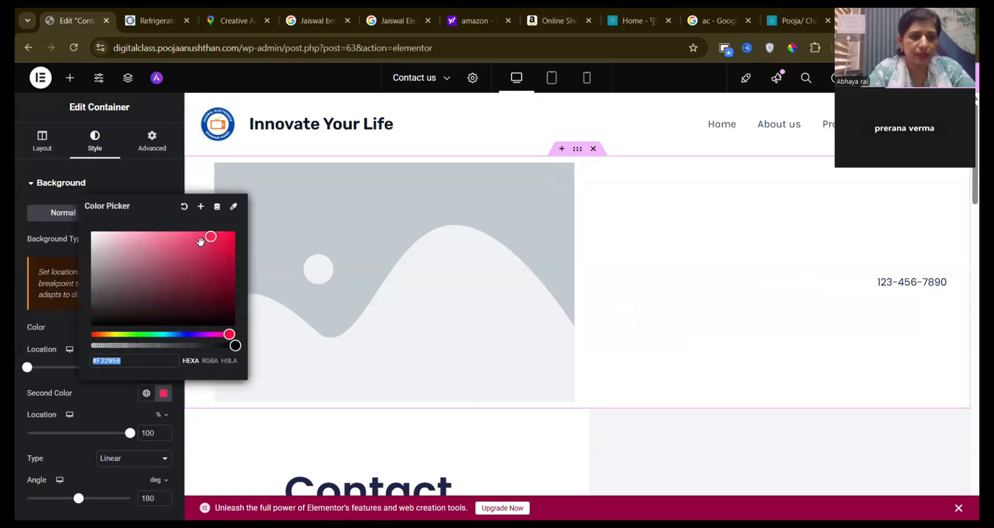
pyautogui.moveTo(207, 239); pyautogui.dragTo(91, 237)
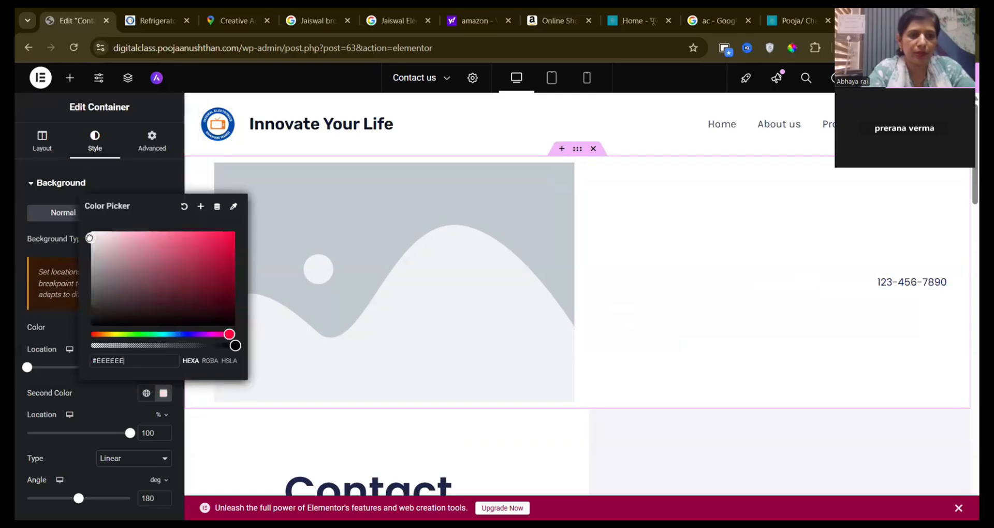
pyautogui.click(143, 187)
pyautogui.click(90, 191)
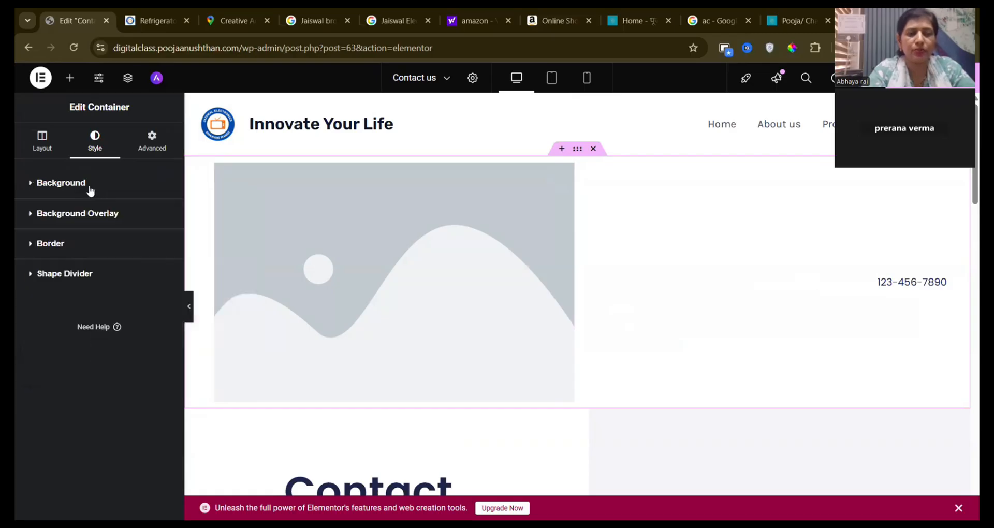
# Set the first gradient colour of the top container's background to light grey #CFCCCC.
pyautogui.click(90, 191)
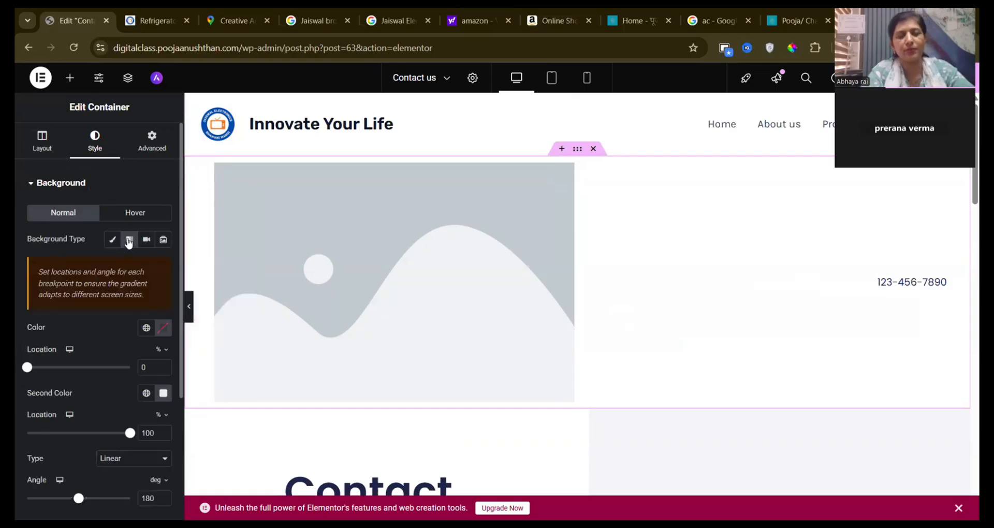
pyautogui.click(162, 332)
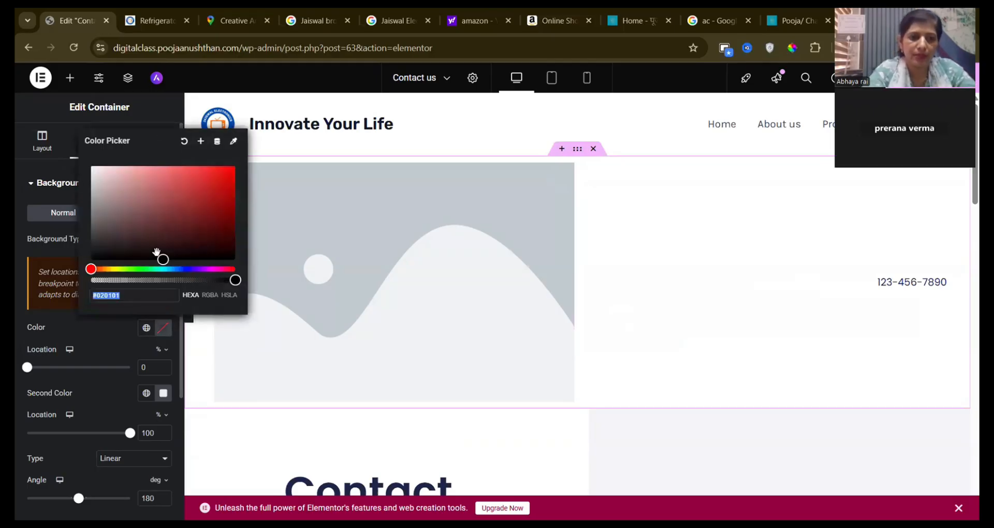
pyautogui.click(133, 204)
pyautogui.moveTo(120, 190)
pyautogui.mouseDown()
pyautogui.moveTo(97, 174)
pyautogui.moveTo(93, 217)
pyautogui.moveTo(94, 183)
pyautogui.mouseUp()
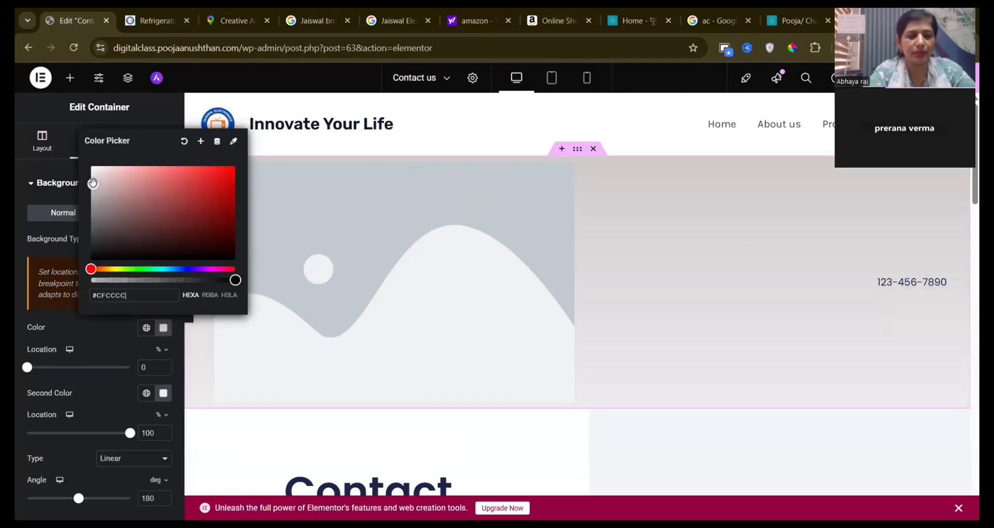
pyautogui.click(170, 104)
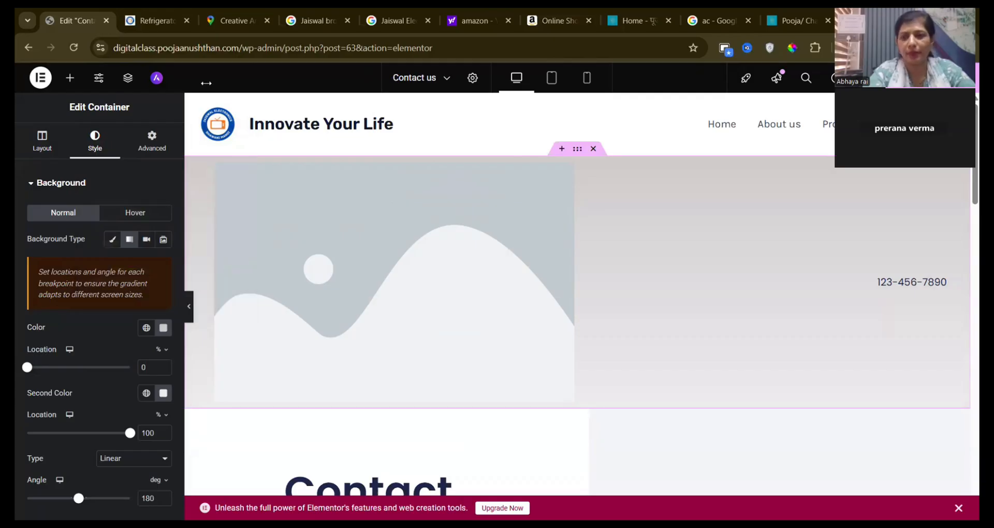
# Toggle the top container's gradient off and back on and select the hex code of its first colour.
pyautogui.click(127, 245)
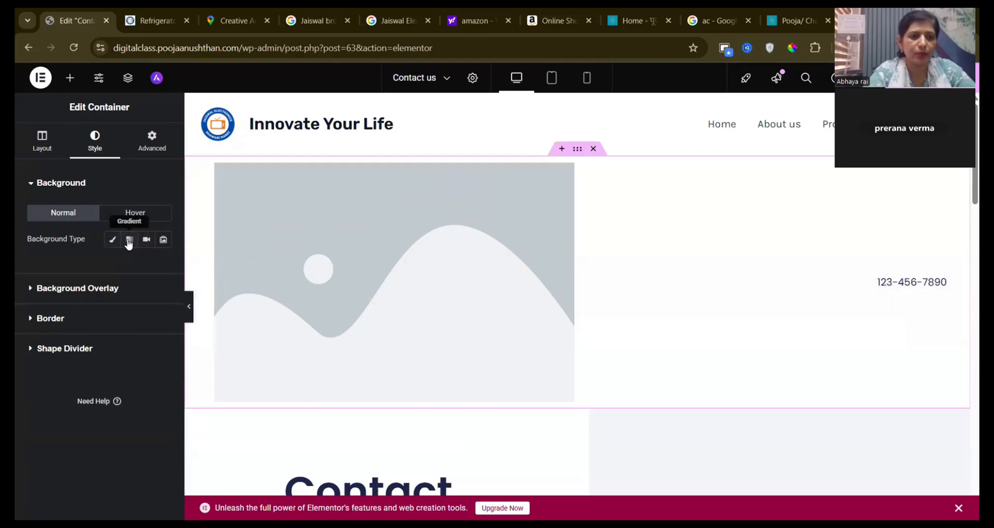
pyautogui.click(128, 242)
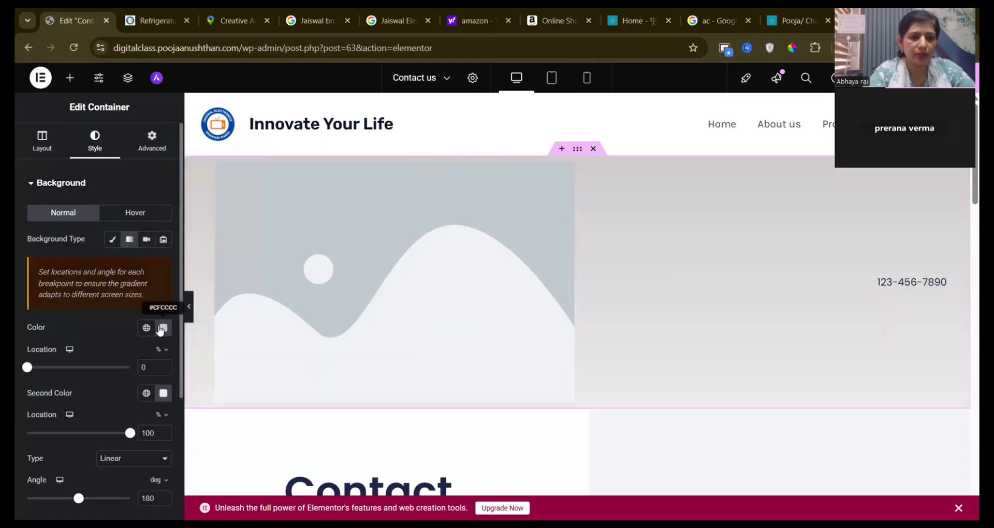
pyautogui.click(162, 329)
pyautogui.click(135, 295)
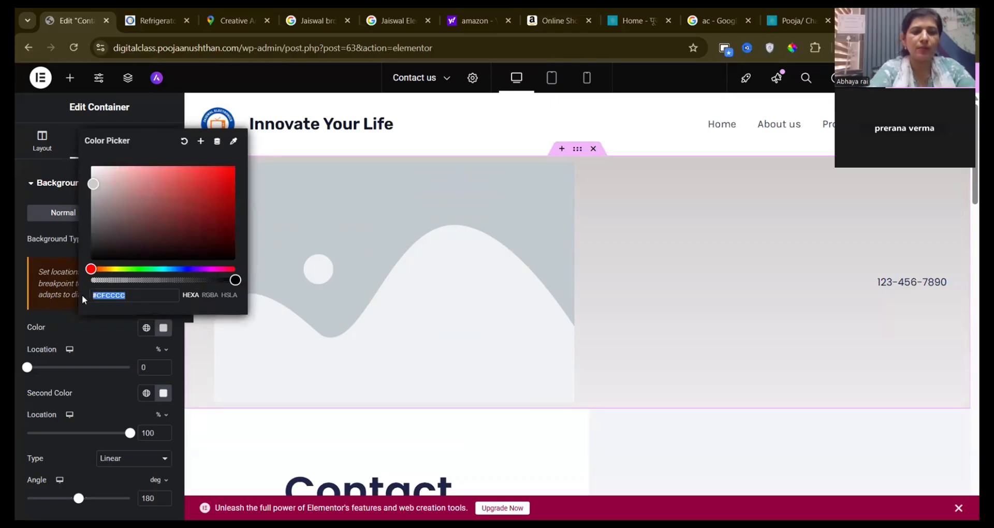
pyautogui.click(468, 118)
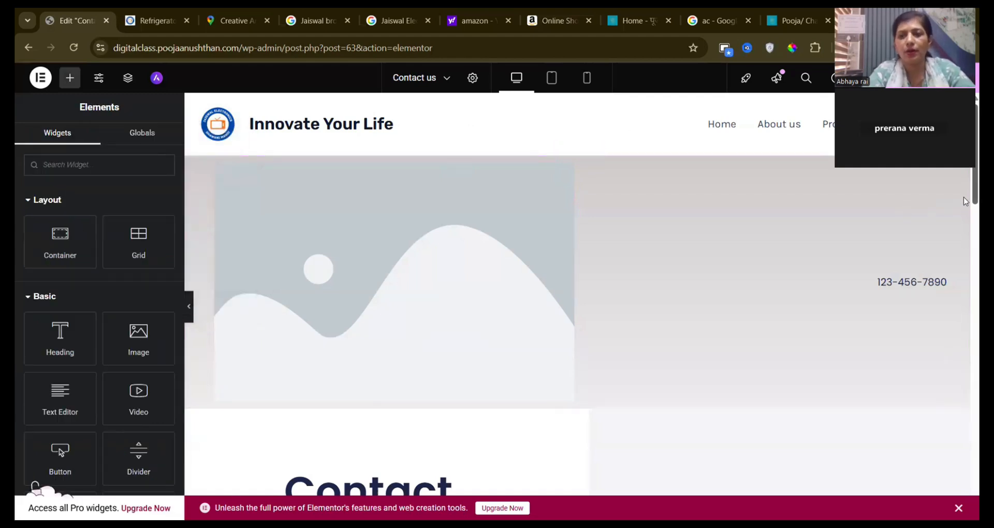
# Give the container with the address, hours, phone and email details a gradient background with second colour #FFFFFF.
pyautogui.scroll(-6, 966, 201)
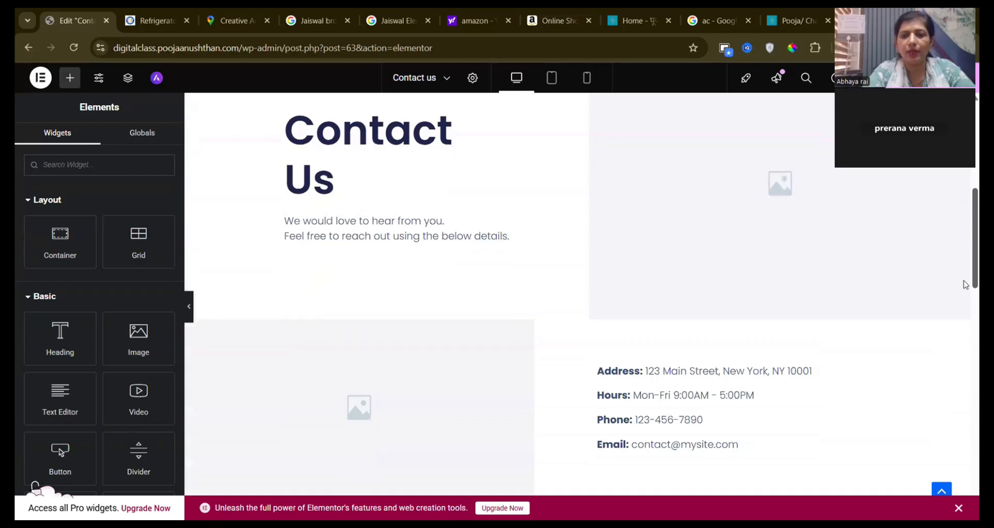
pyautogui.scroll(2, 966, 284)
pyautogui.scroll(2, 966, 263)
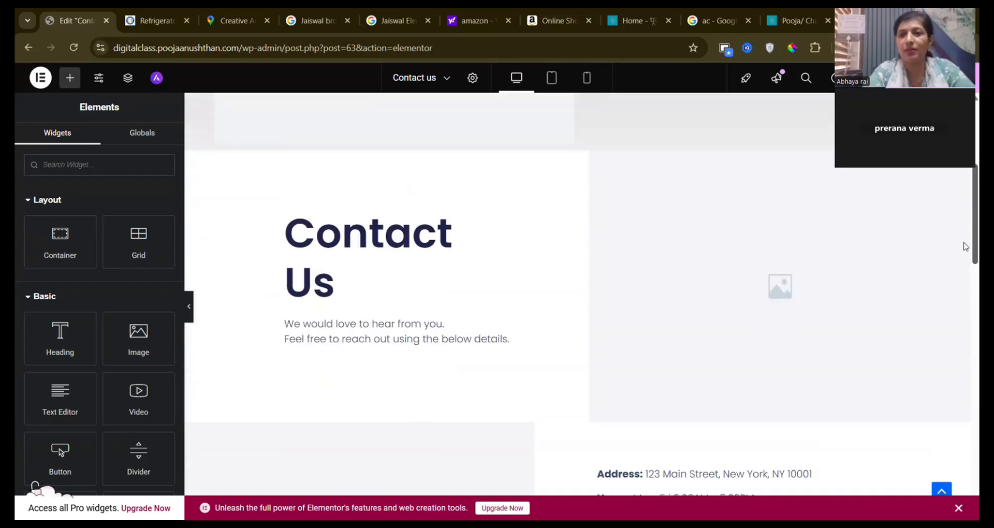
pyautogui.scroll(-3, 966, 251)
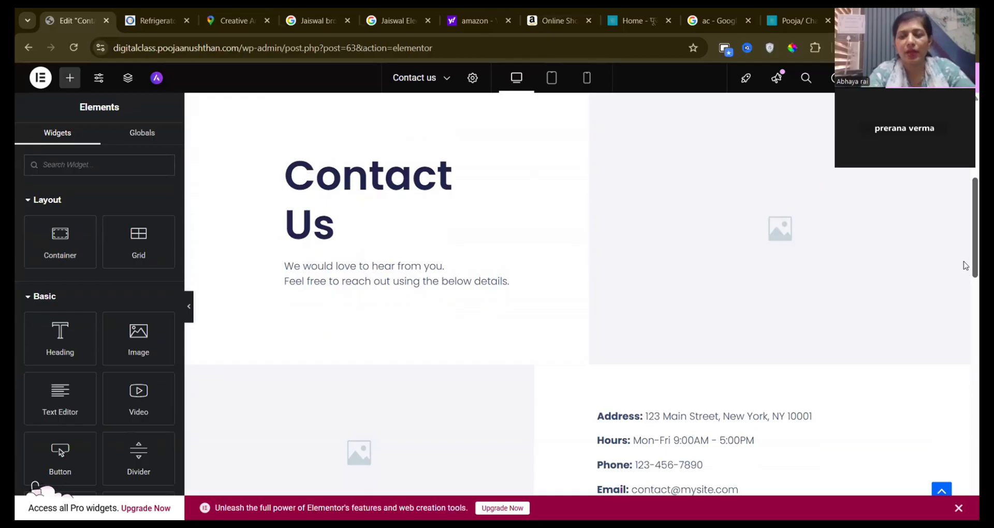
pyautogui.scroll(-3, 965, 266)
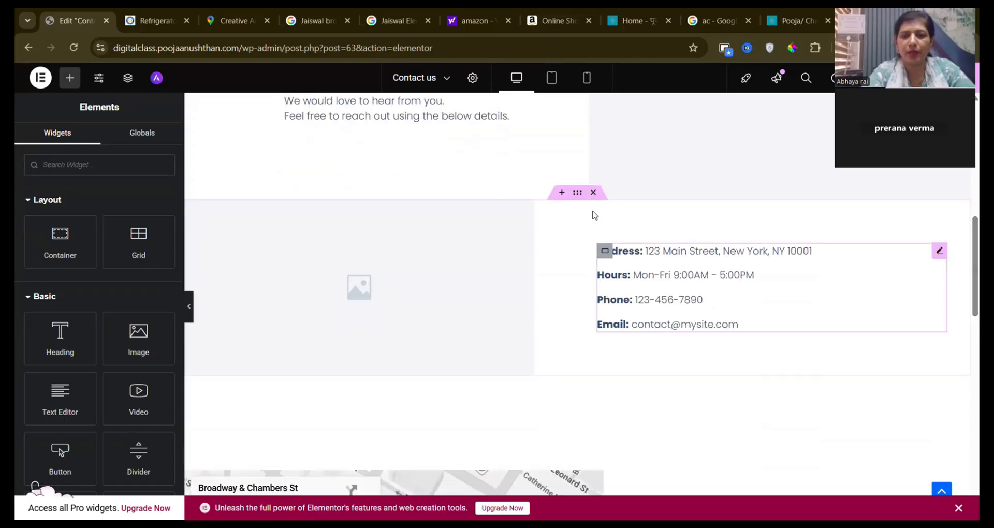
pyautogui.click(578, 193)
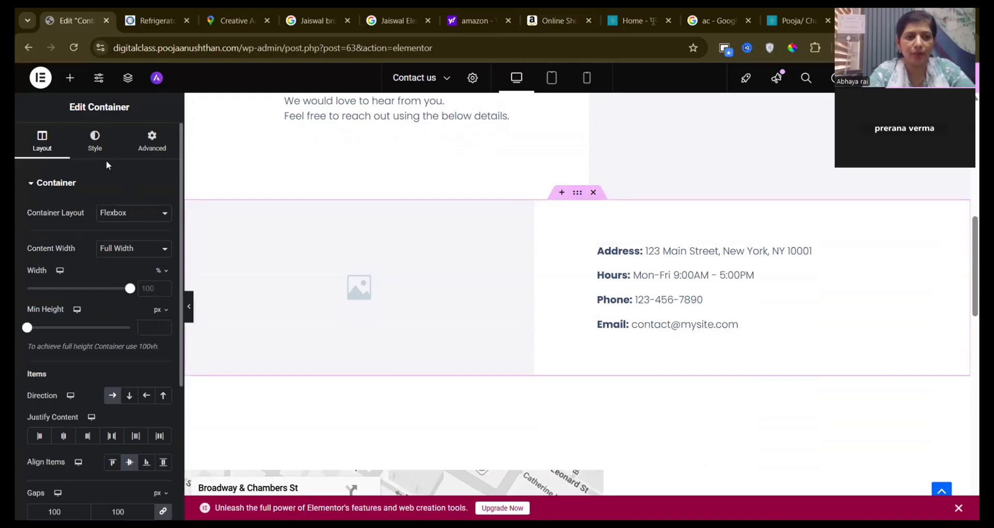
pyautogui.click(95, 143)
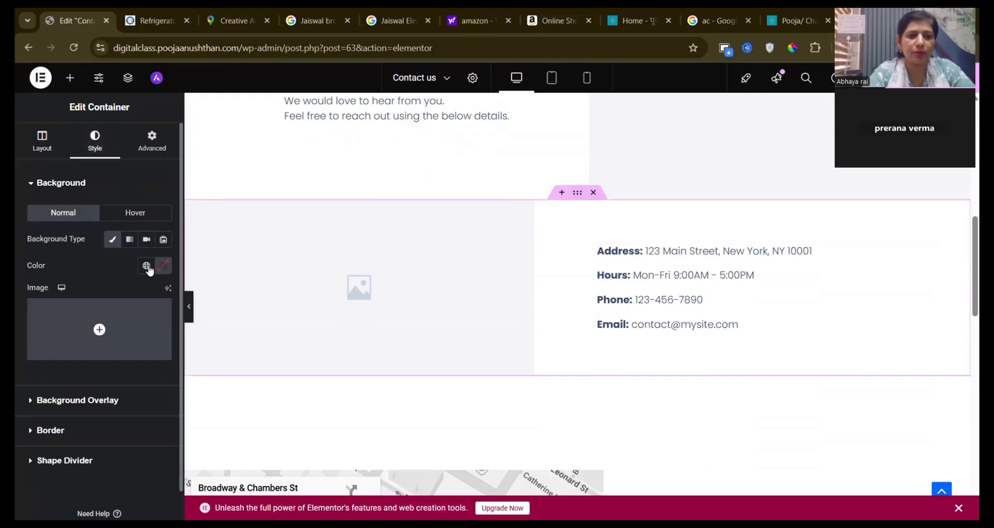
pyautogui.click(134, 241)
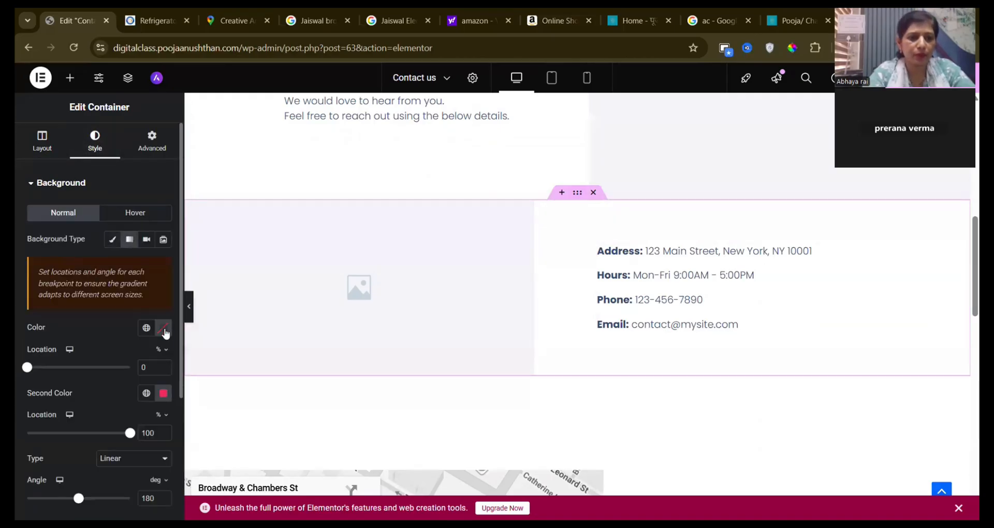
pyautogui.click(163, 394)
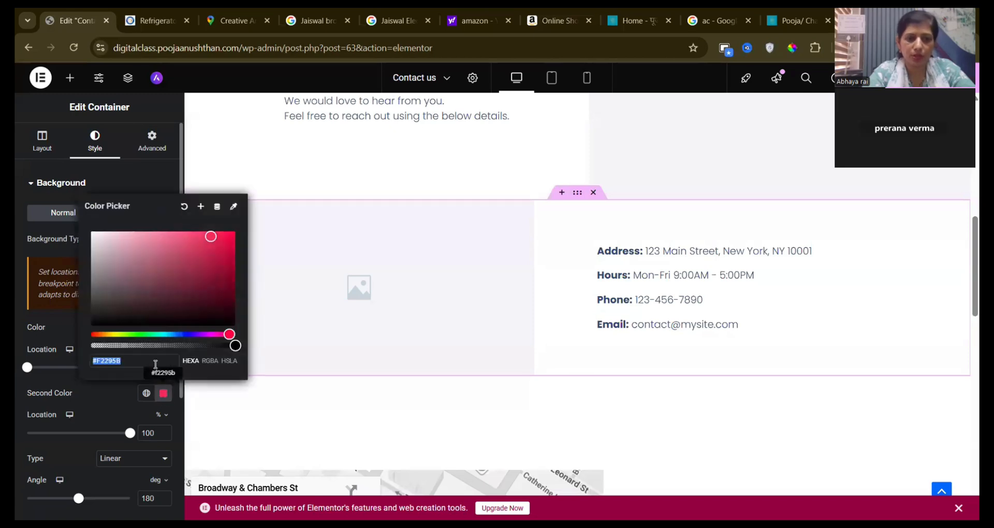
pyautogui.moveTo(210, 236); pyautogui.dragTo(90, 231)
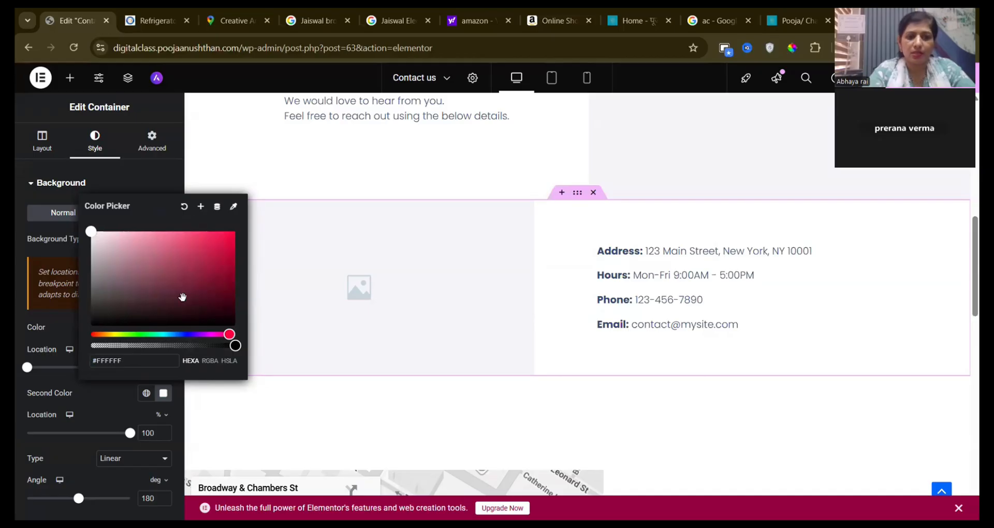
pyautogui.click(202, 173)
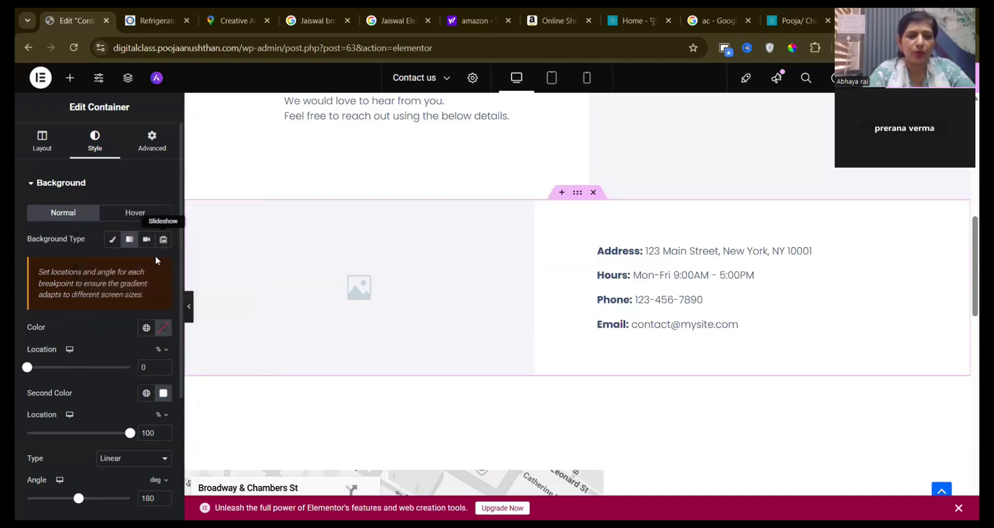
# Set the first gradient colour of the contact details container to #CFCCCC.
pyautogui.click(130, 241)
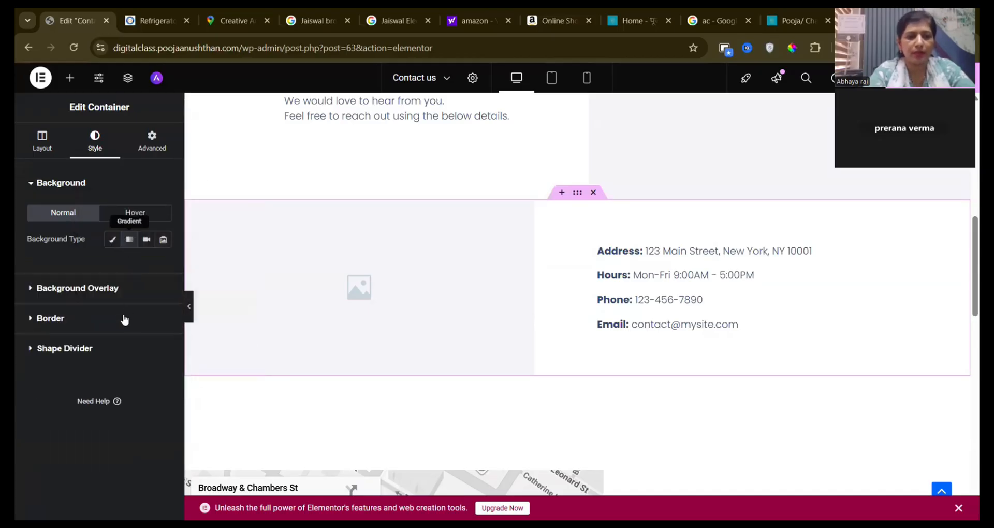
pyautogui.click(130, 240)
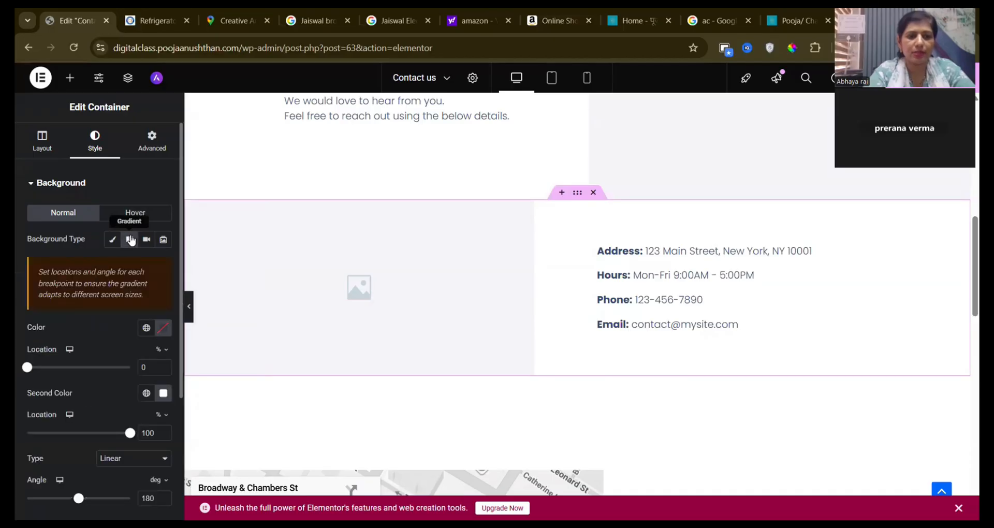
pyautogui.click(163, 328)
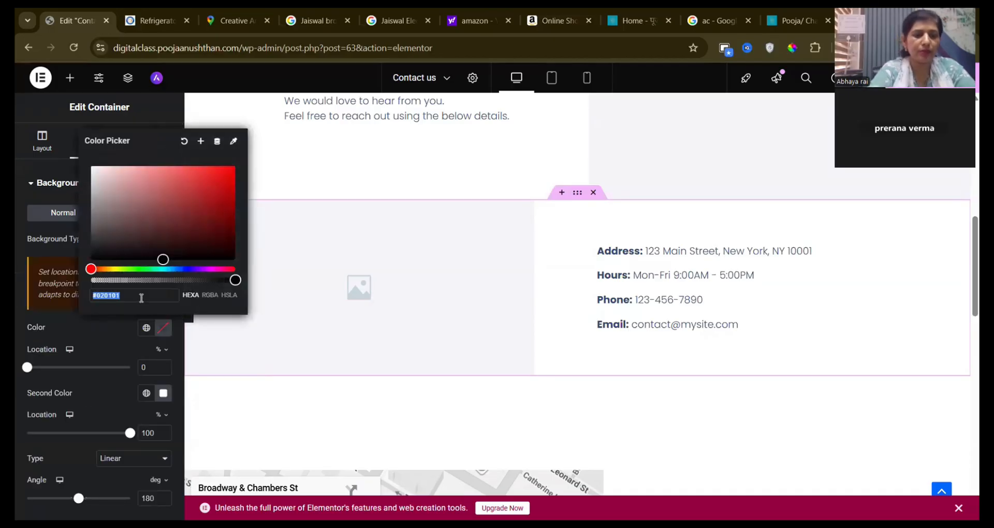
pyautogui.click(93, 184)
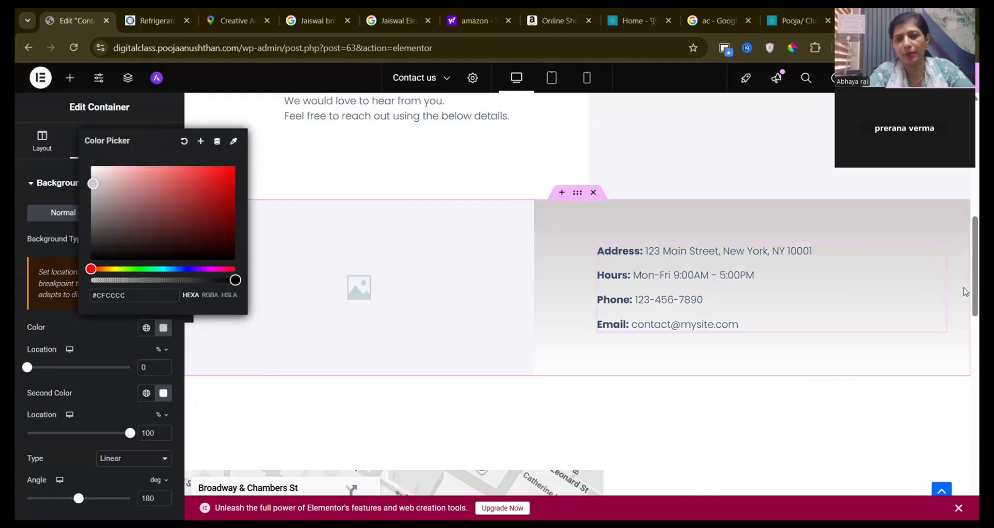
# Give the container with the Contact Us heading a gradient background with second colour #FFFFFF.
pyautogui.scroll(1, 966, 244)
pyautogui.scroll(4, 966, 241)
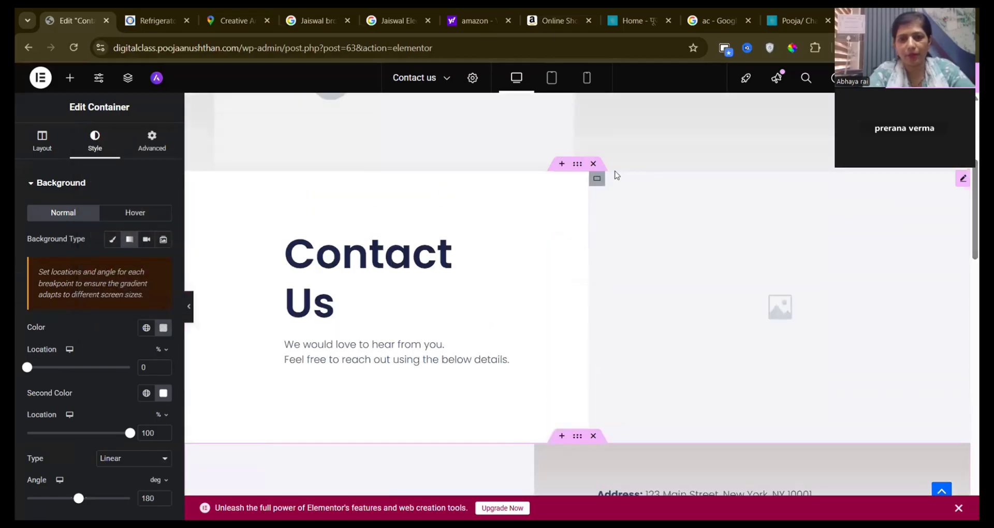
pyautogui.click(578, 164)
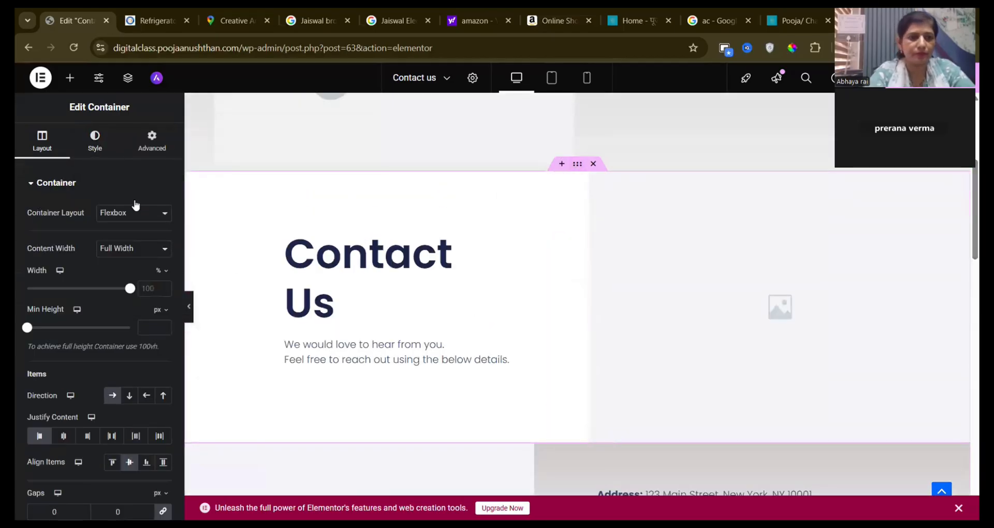
pyautogui.click(101, 144)
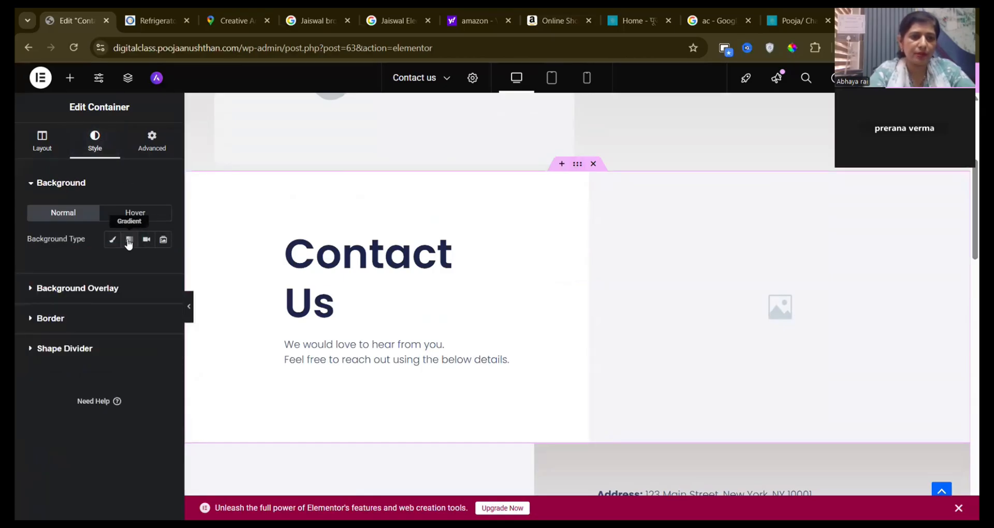
pyautogui.click(129, 241)
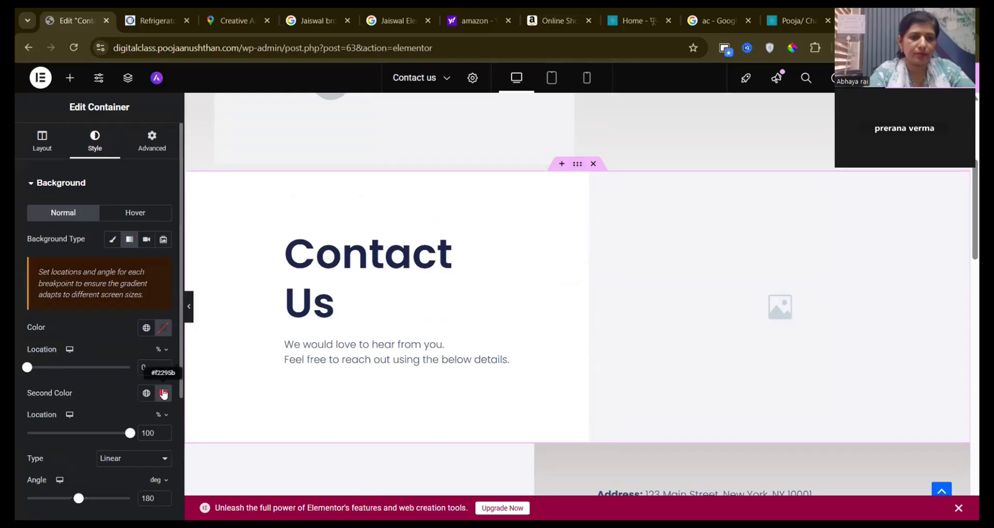
pyautogui.click(163, 393)
pyautogui.moveTo(210, 237); pyautogui.dragTo(77, 232)
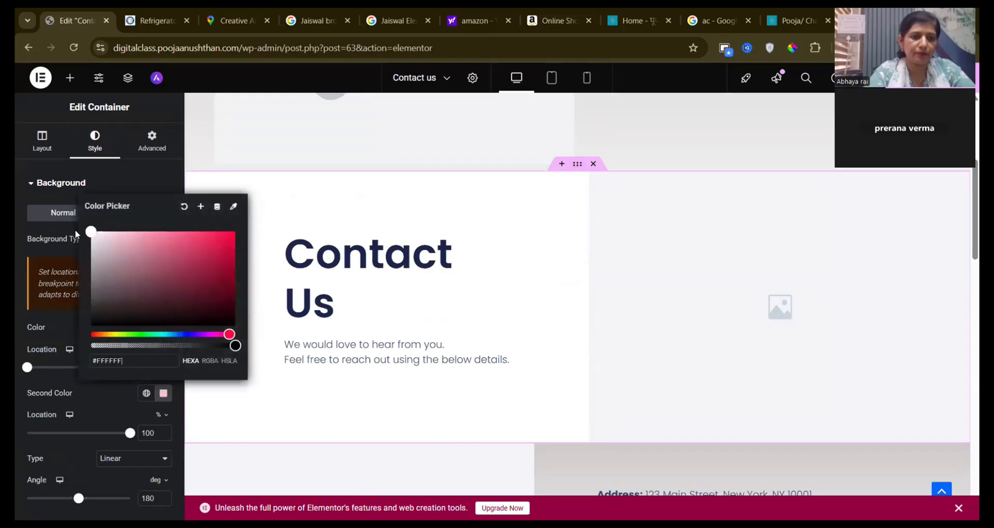
pyautogui.click(171, 175)
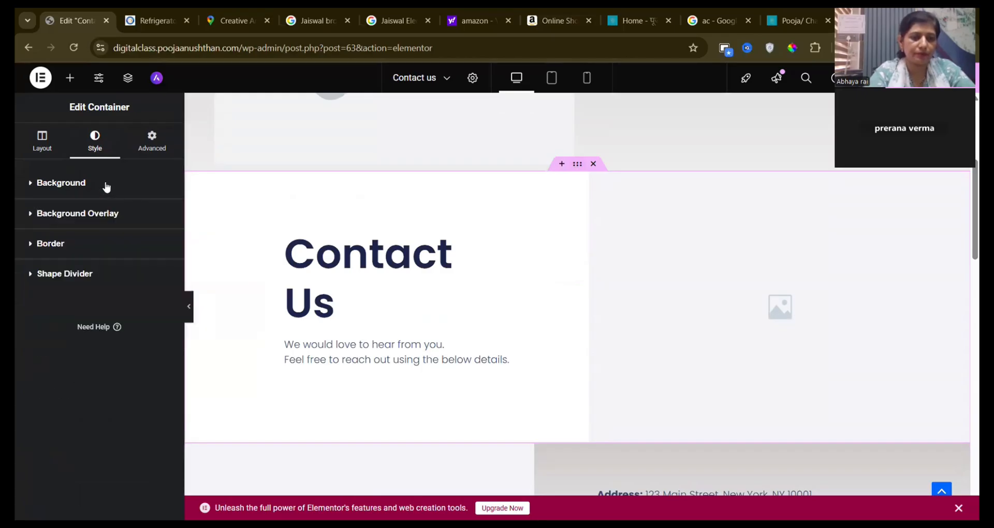
# Set the first gradient colour of the Contact Us heading container to #CFCCCC.
pyautogui.click(106, 186)
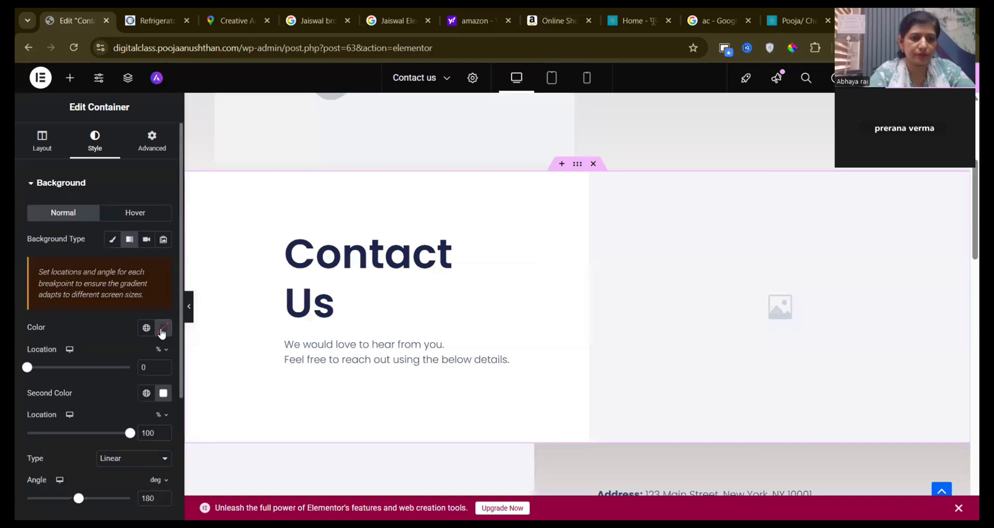
pyautogui.click(163, 328)
pyautogui.click(93, 183)
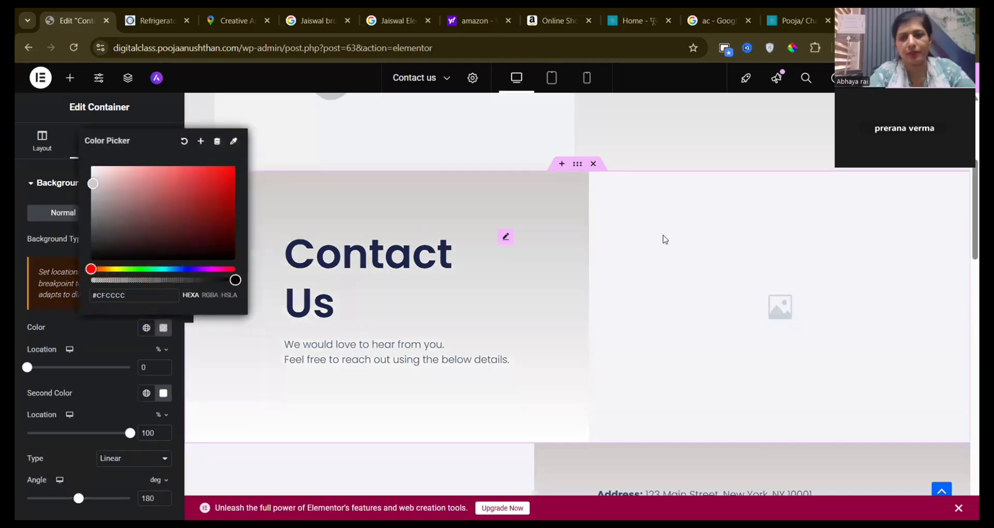
# Give the container with the map and Visit Us text a gradient background with second colour #F1F1F1.
pyautogui.scroll(5, 966, 186)
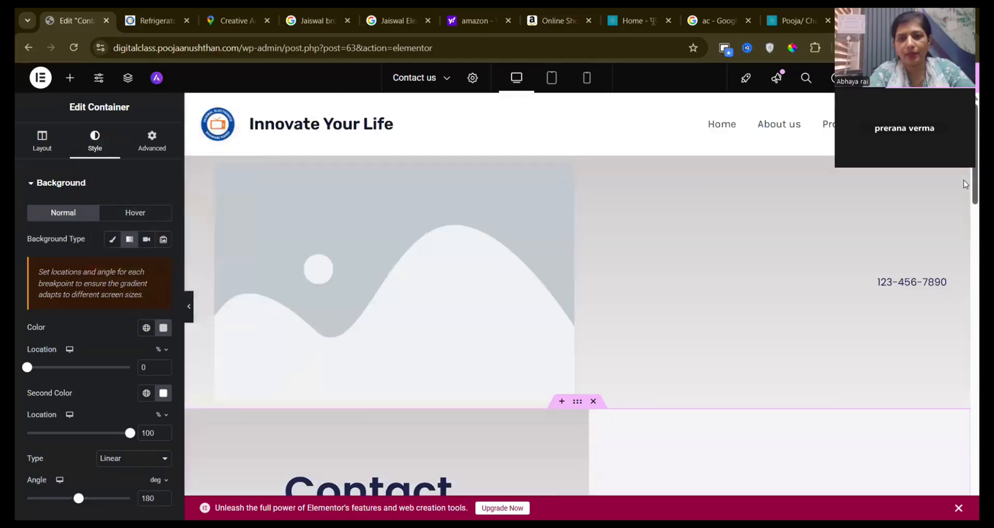
pyautogui.scroll(-15, 966, 184)
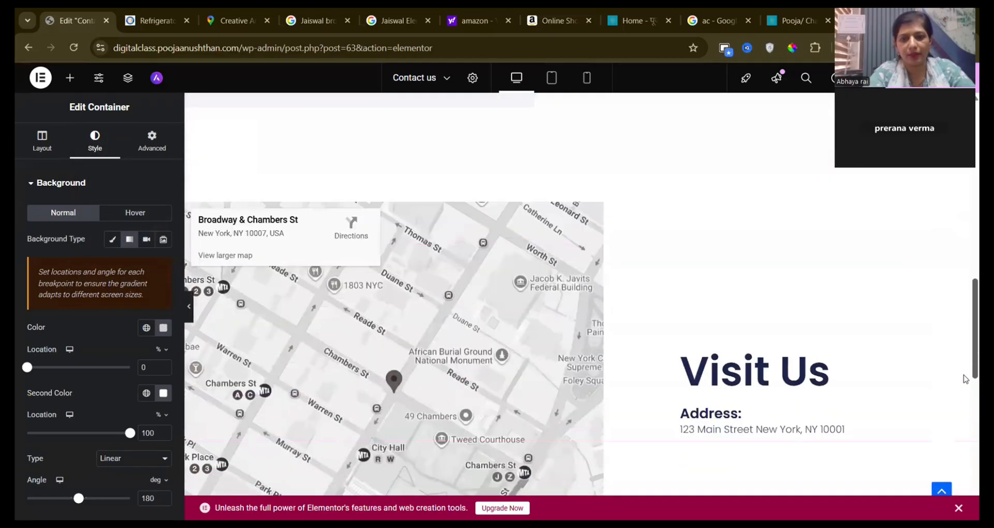
pyautogui.scroll(2, 932, 363)
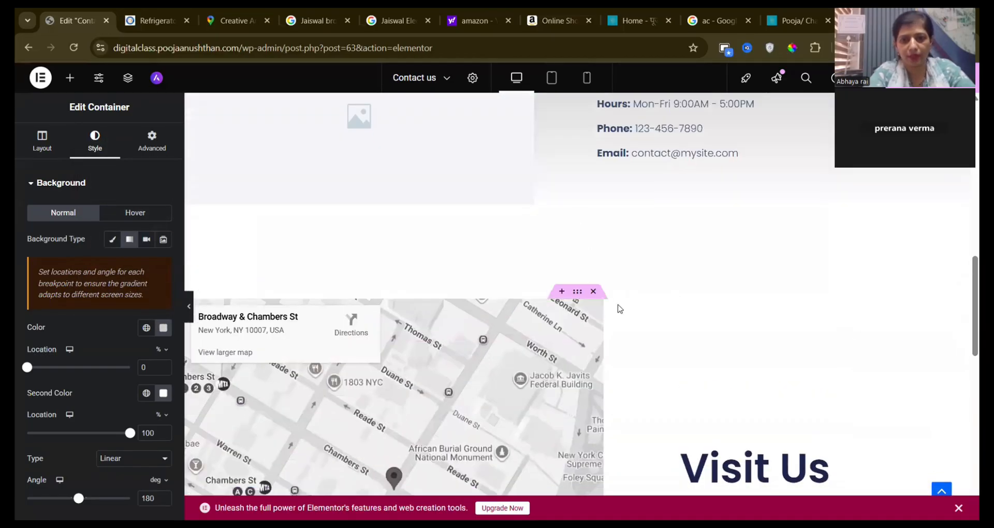
pyautogui.click(579, 296)
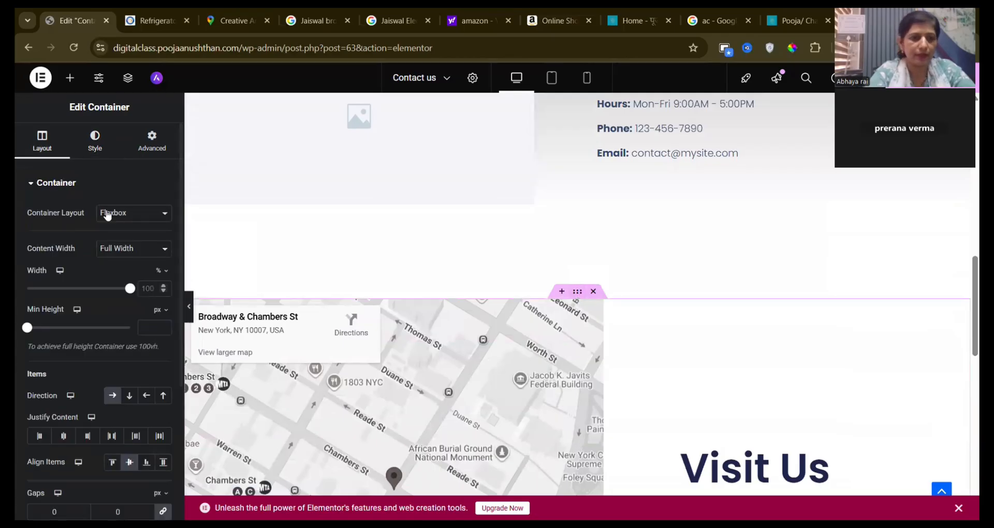
pyautogui.click(96, 145)
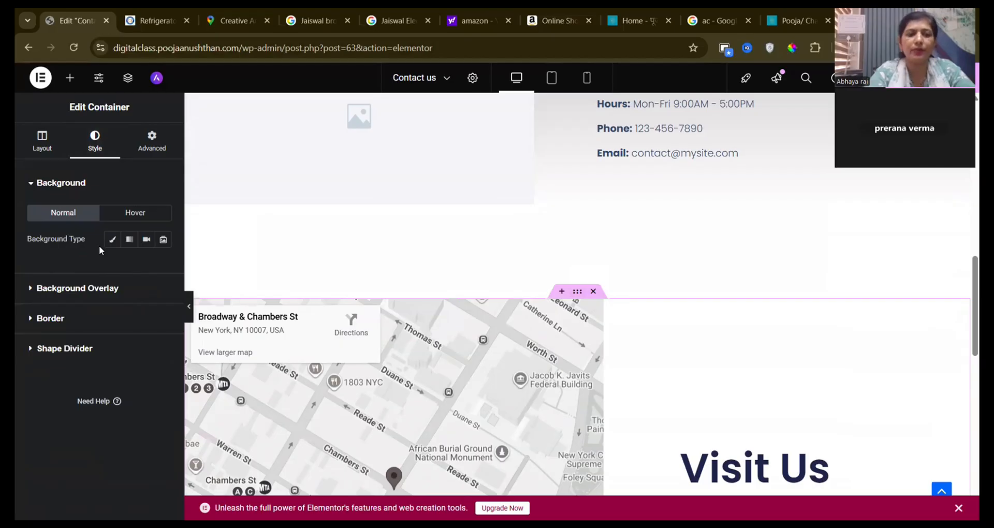
pyautogui.click(129, 241)
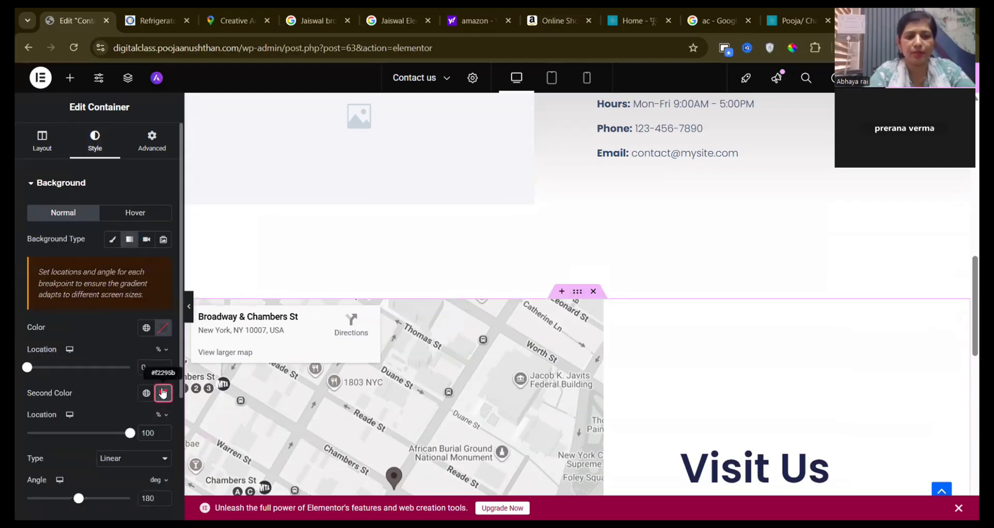
pyautogui.click(163, 393)
pyautogui.write('#F1F1F1')
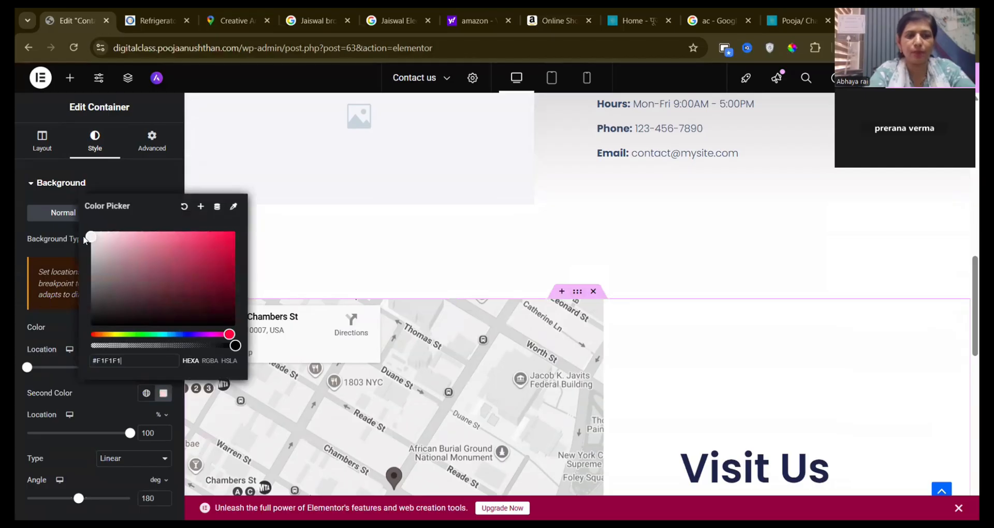
pyautogui.click(28, 263)
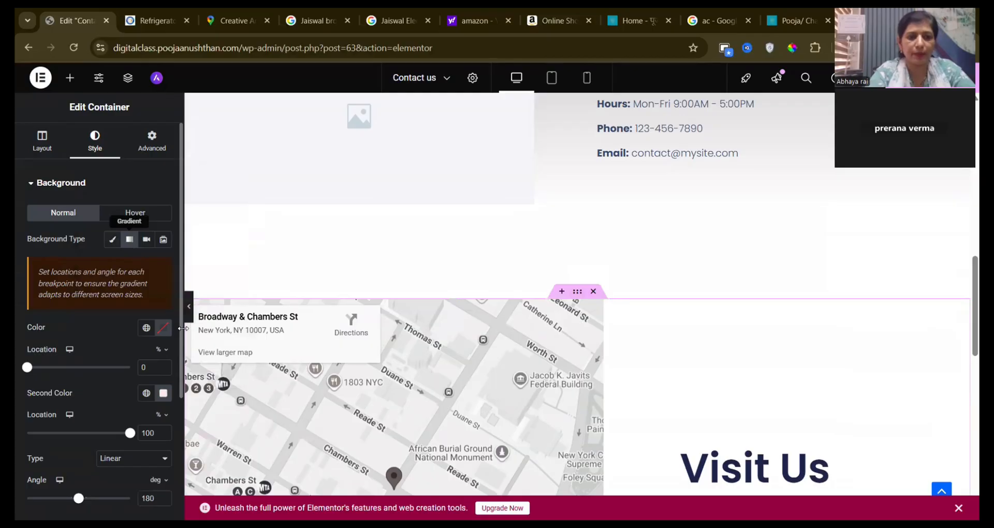
# Set the first gradient colour of the map and Visit Us container to #CFCCCC.
pyautogui.click(163, 328)
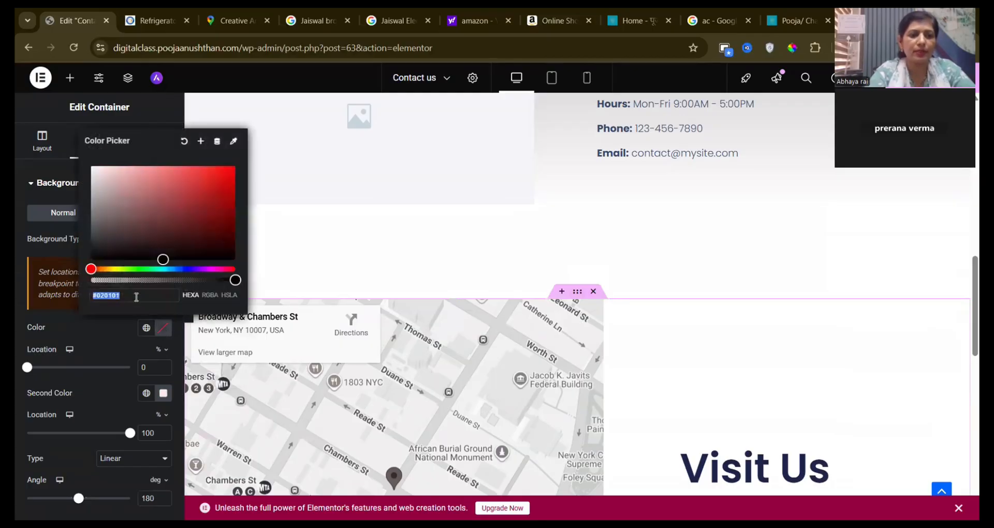
pyautogui.write('#CFCCCC')
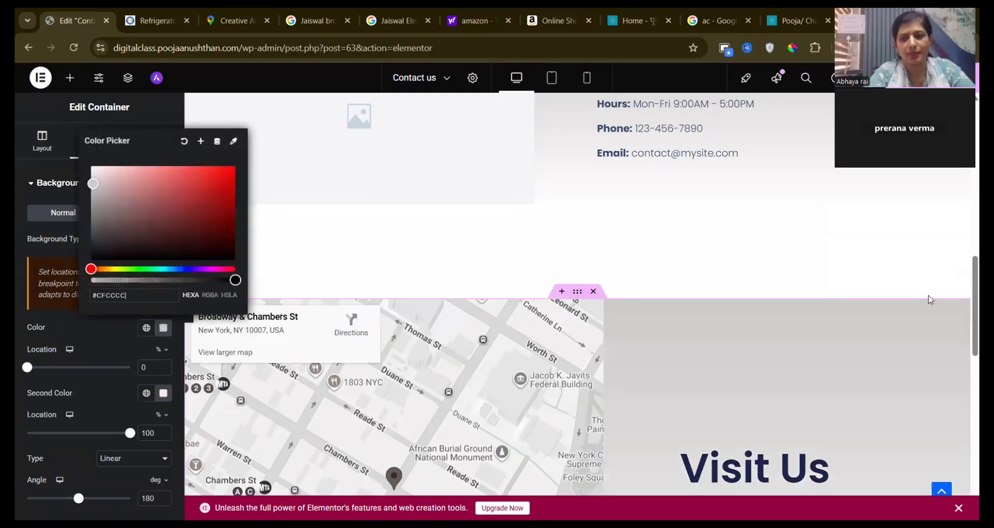
pyautogui.moveTo(975, 318); pyautogui.dragTo(965, 188)
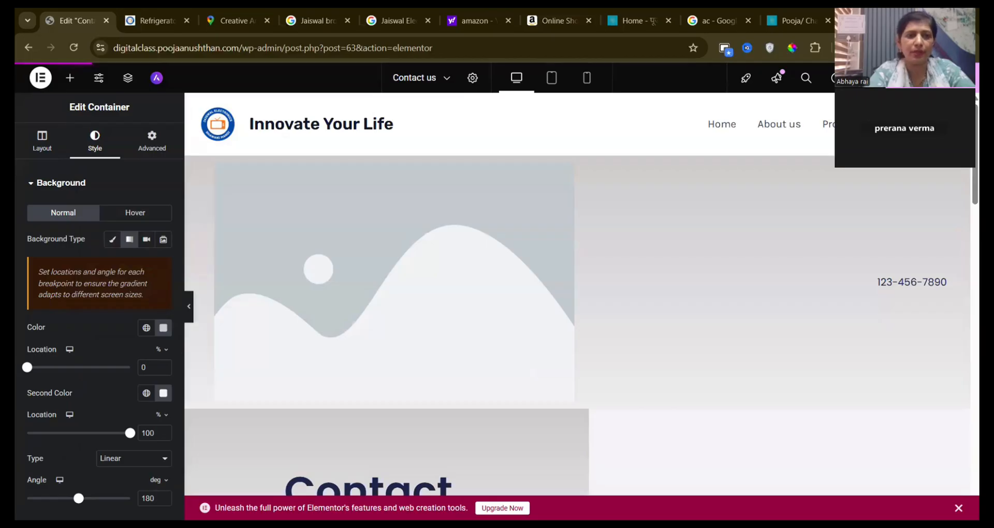
# Open the Contact us page on the live site and review its sections down to the footer.
pyautogui.click(155, 24)
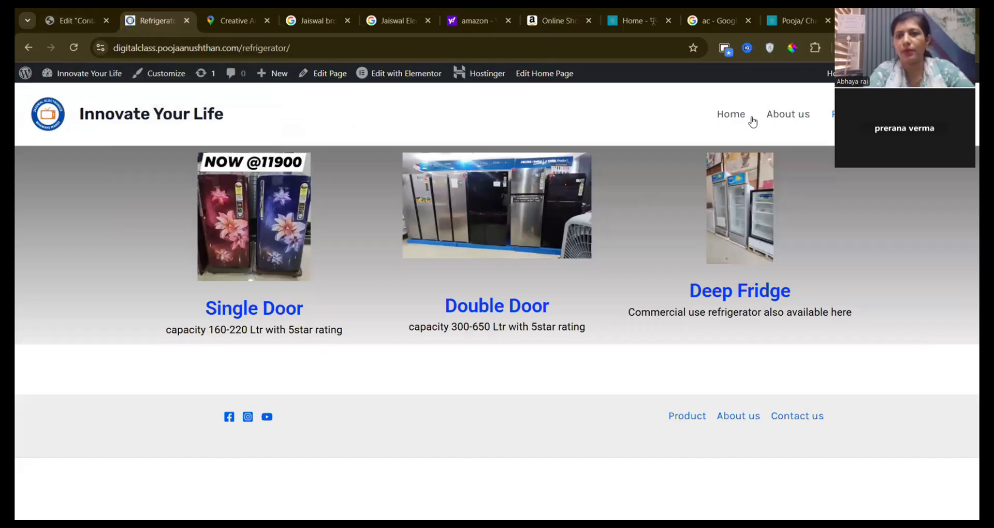
pyautogui.click(928, 114)
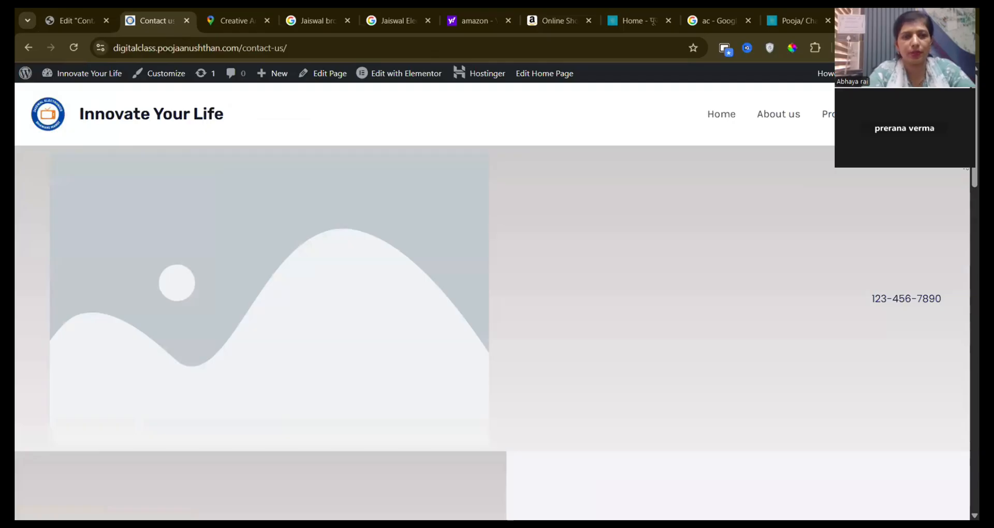
pyautogui.scroll(-10, 965, 255)
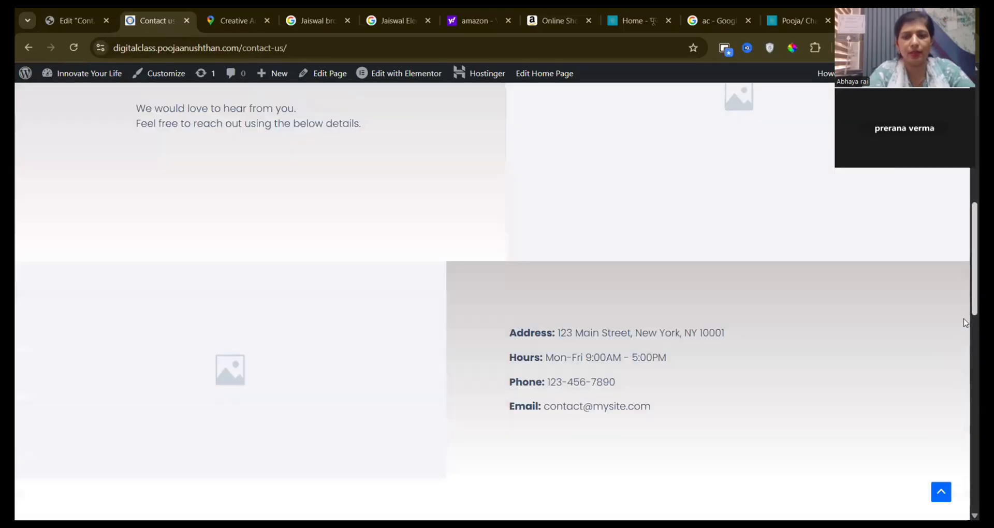
pyautogui.moveTo(965, 322); pyautogui.dragTo(965, 500)
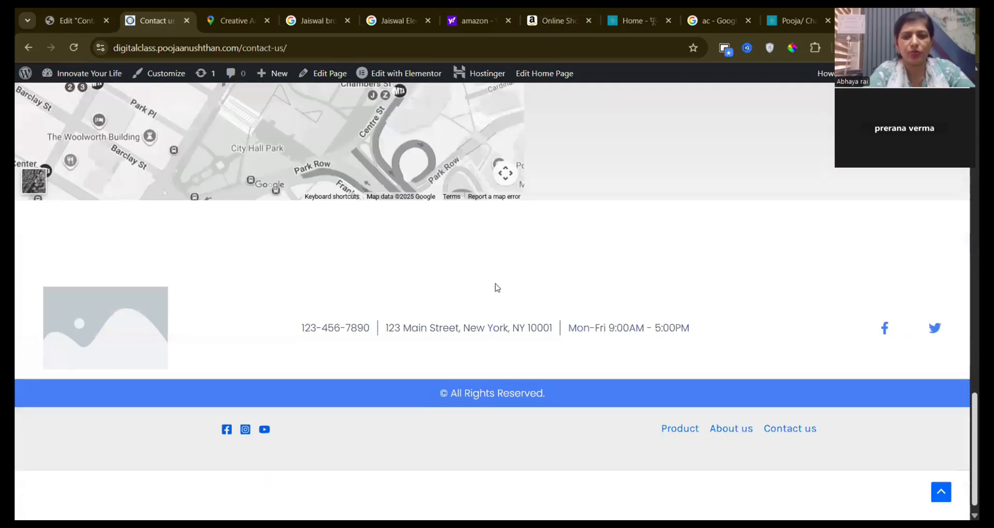
pyautogui.moveTo(966, 351); pyautogui.dragTo(961, 354)
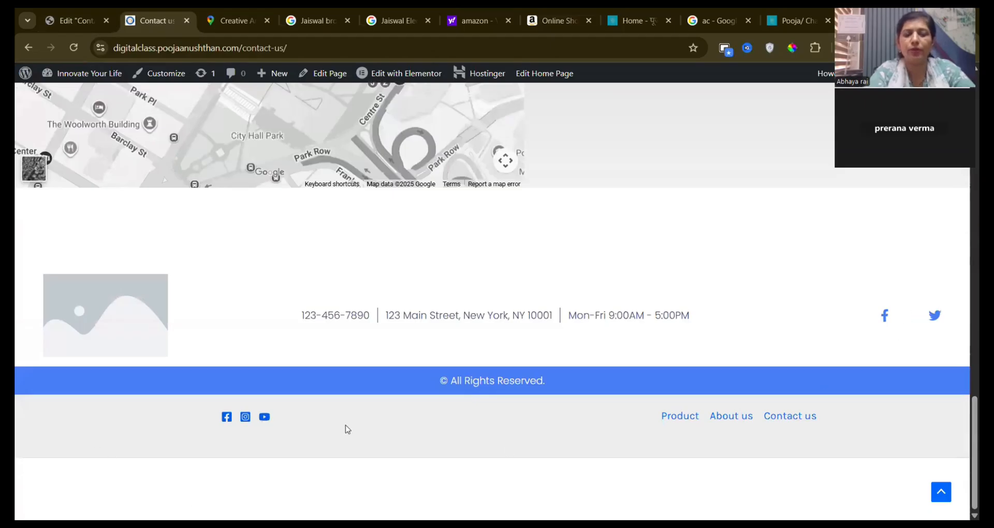
# Return to the Elementor editor and delete the top container with the placeholder image and phone number.
pyautogui.click(58, 23)
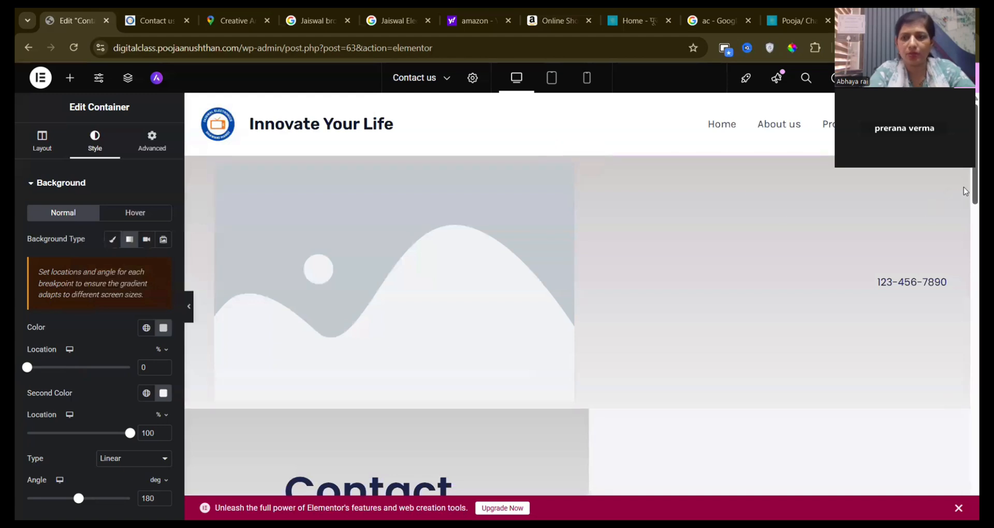
pyautogui.scroll(-3, 963, 244)
pyautogui.scroll(4, 963, 207)
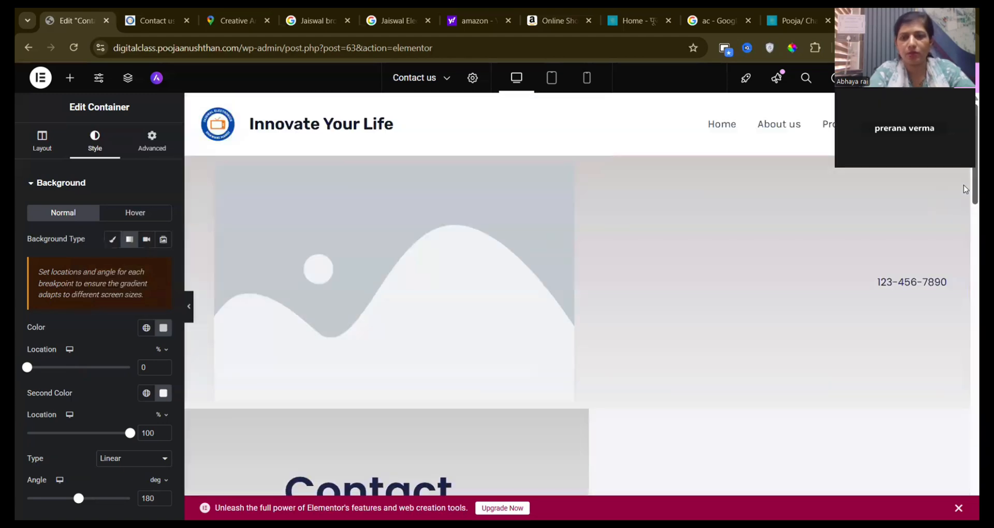
pyautogui.moveTo(589, 166)
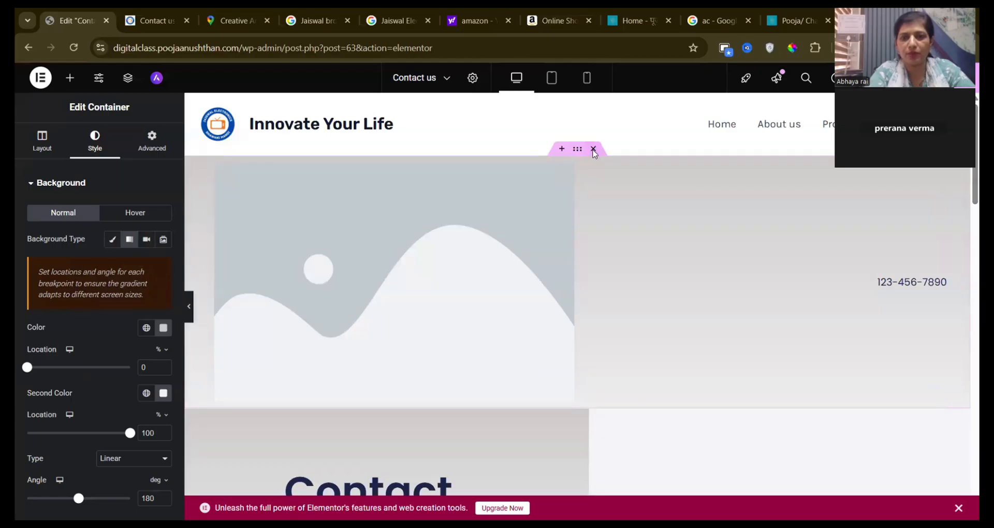
pyautogui.click(593, 149)
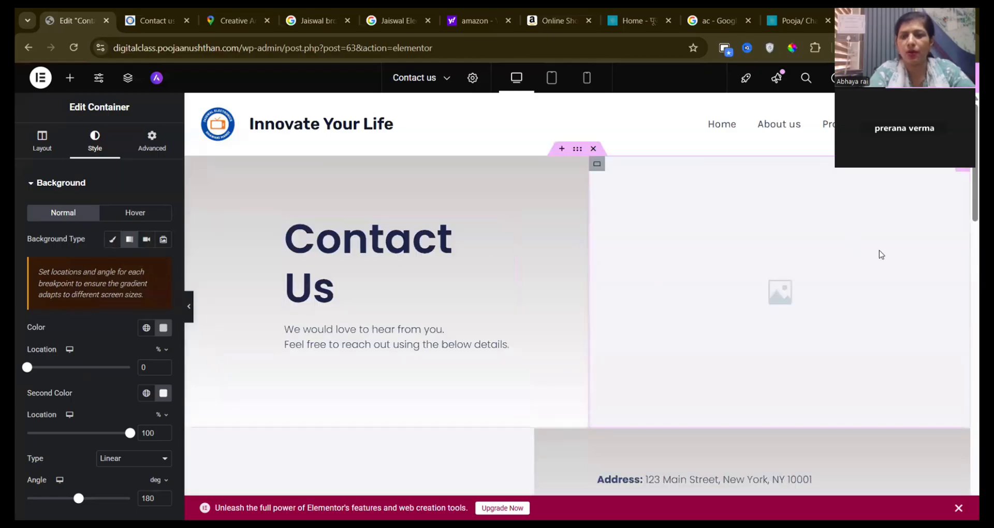
# Delete the template's footer containers below the map: the contact and social icons row and the blue All Rights Reserved bar.
pyautogui.scroll(-5, 966, 206)
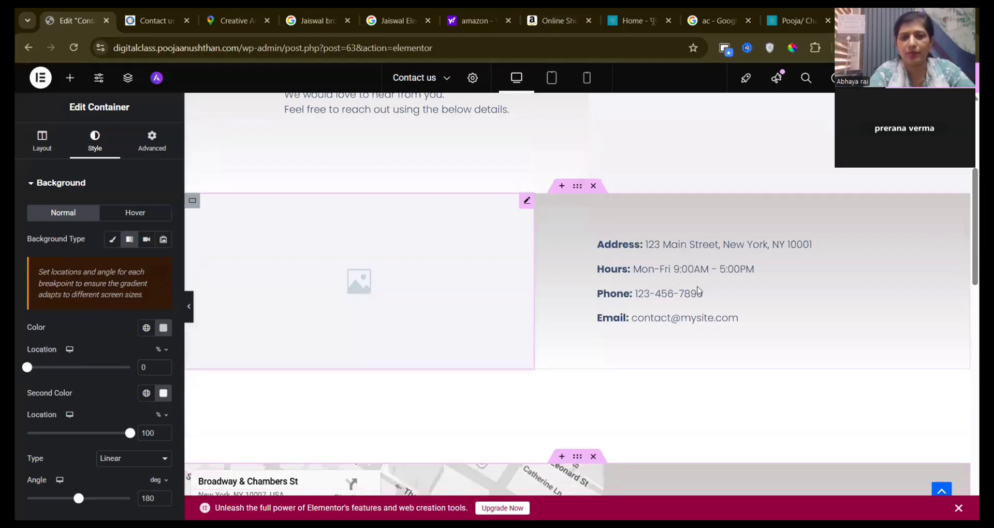
pyautogui.scroll(-7, 968, 244)
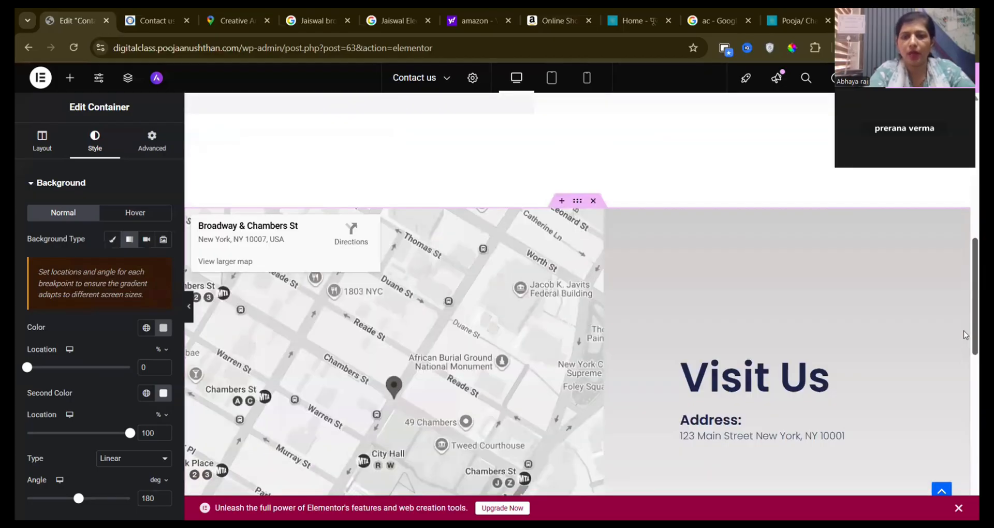
pyautogui.scroll(-3, 966, 377)
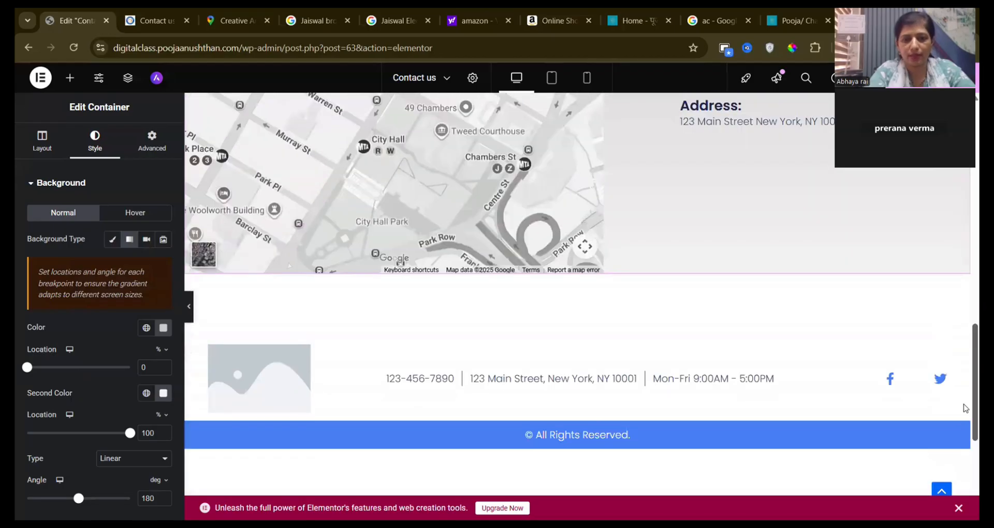
pyautogui.click(592, 334)
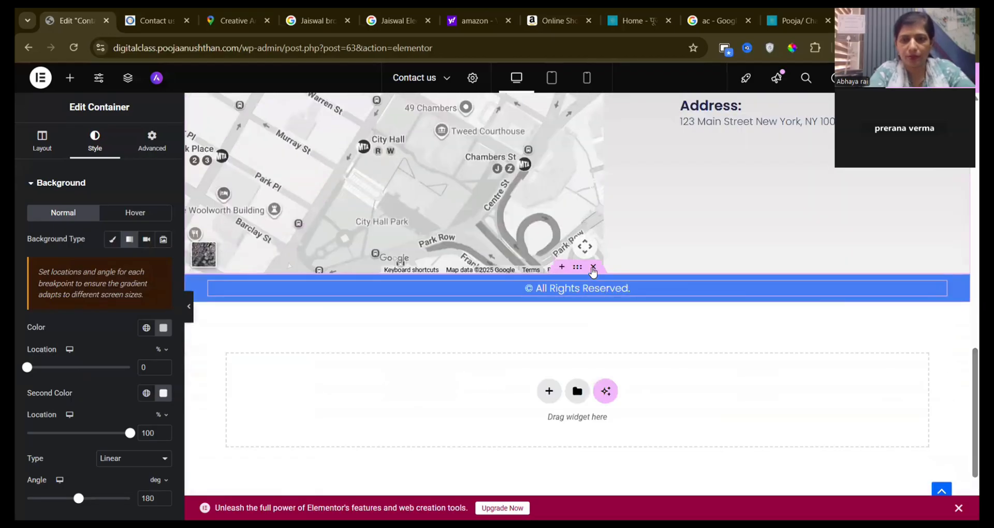
pyautogui.click(593, 268)
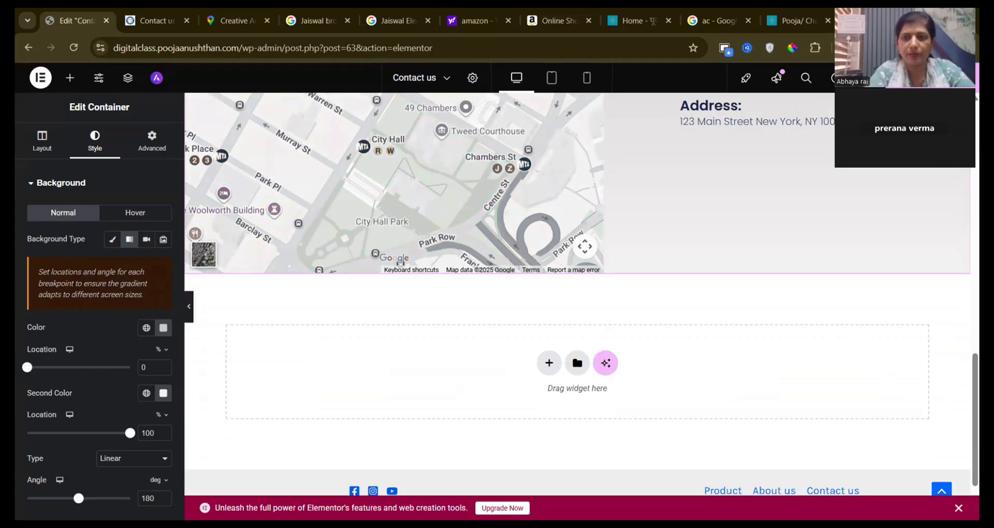
# Reload the live Contact us page and review its layout from the heading section to the footer.
pyautogui.click(142, 21)
pyautogui.click(76, 48)
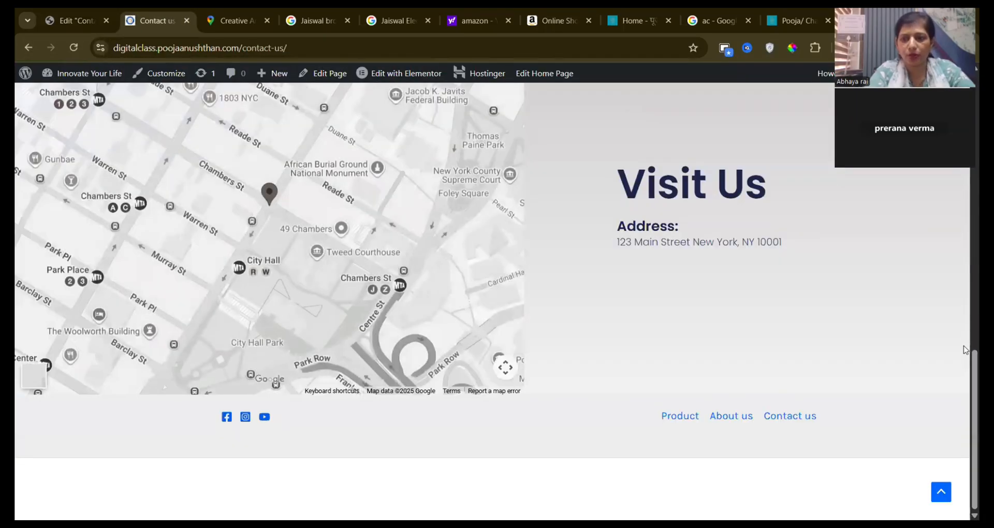
pyautogui.scroll(10, 965, 310)
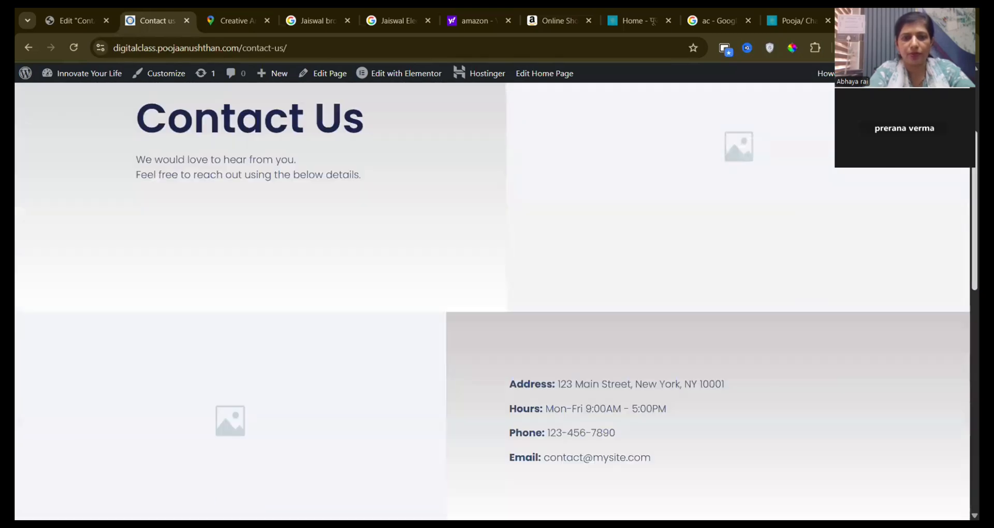
pyautogui.scroll(-12, 966, 366)
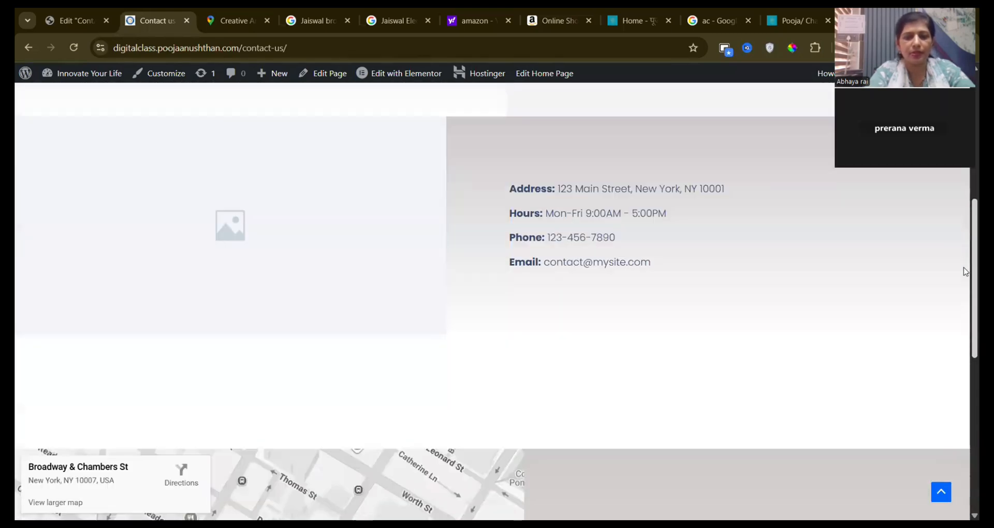
pyautogui.scroll(-2, 965, 366)
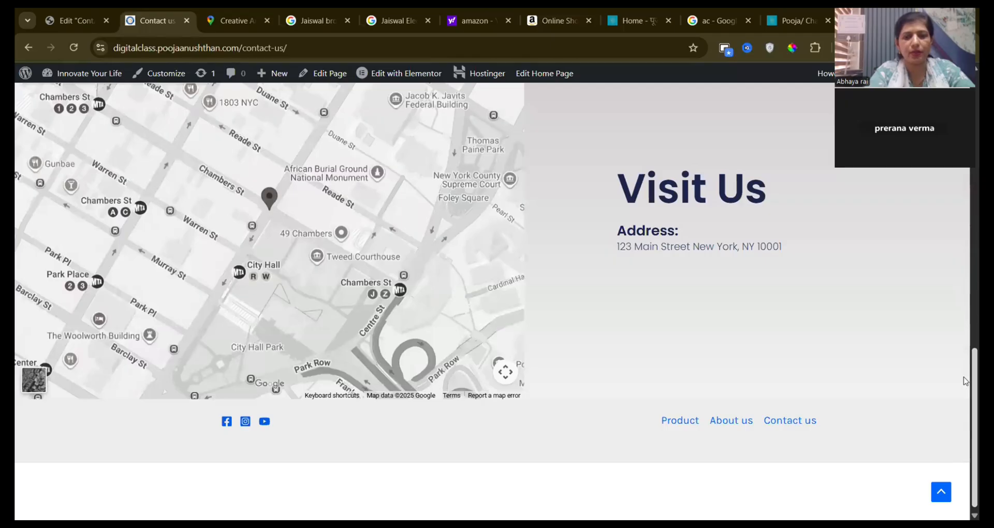
pyautogui.scroll(-1, 965, 320)
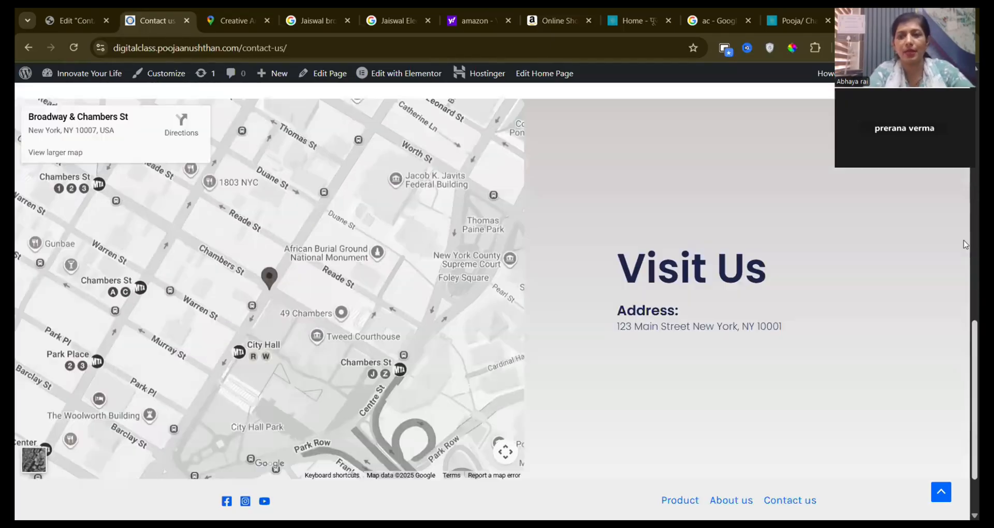
pyautogui.moveTo(975, 357); pyautogui.dragTo(975, 217)
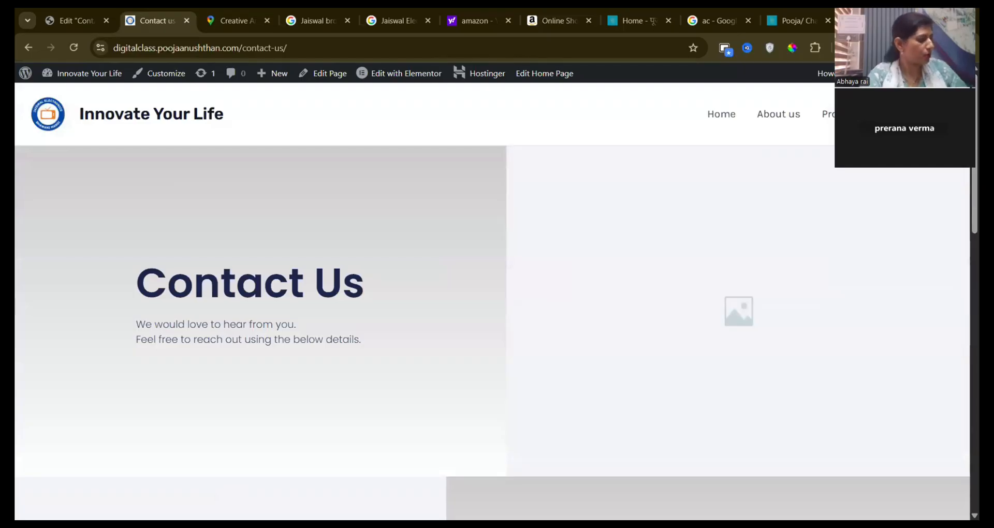